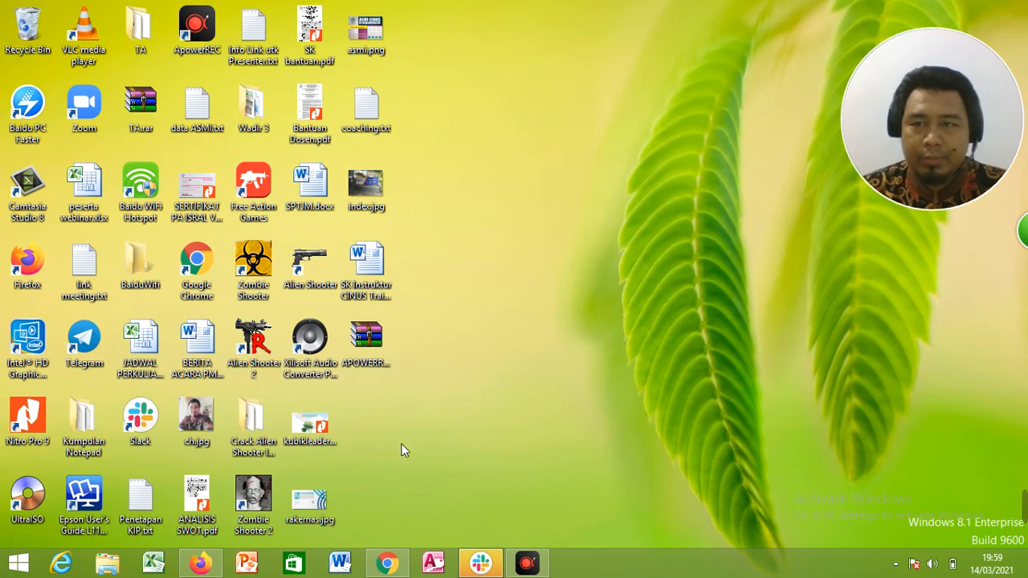
# - Switch to Microsoft Access, dismiss the activation notice and open the recent database AKADEMIK.accdb
pyautogui.click(432, 566)
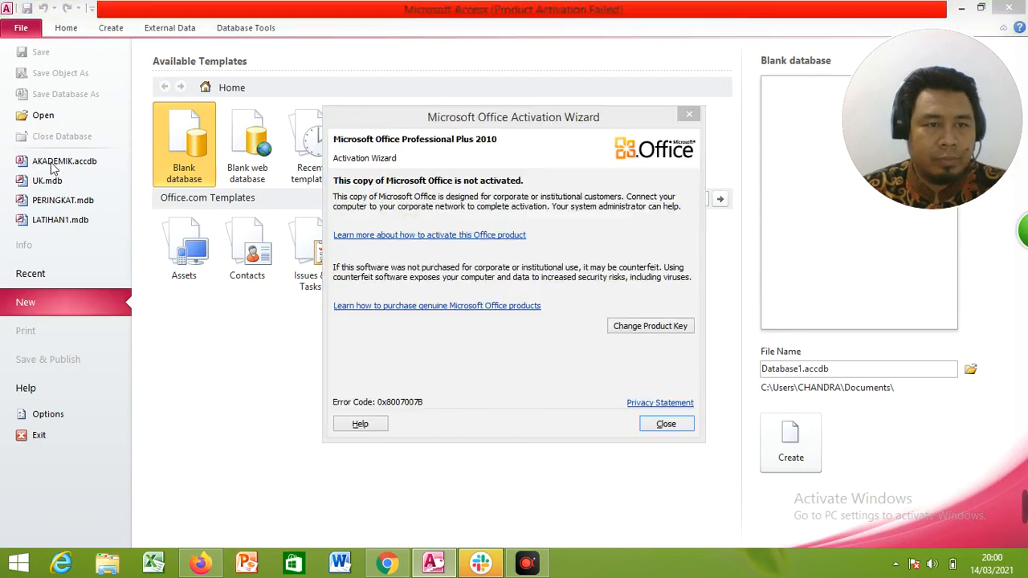
pyautogui.click(666, 424)
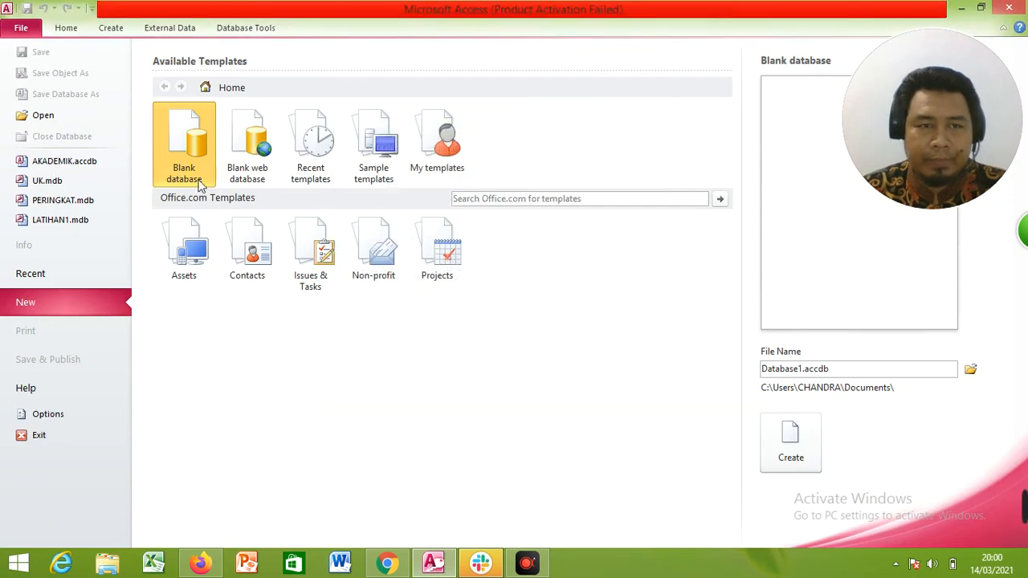
pyautogui.click(70, 162)
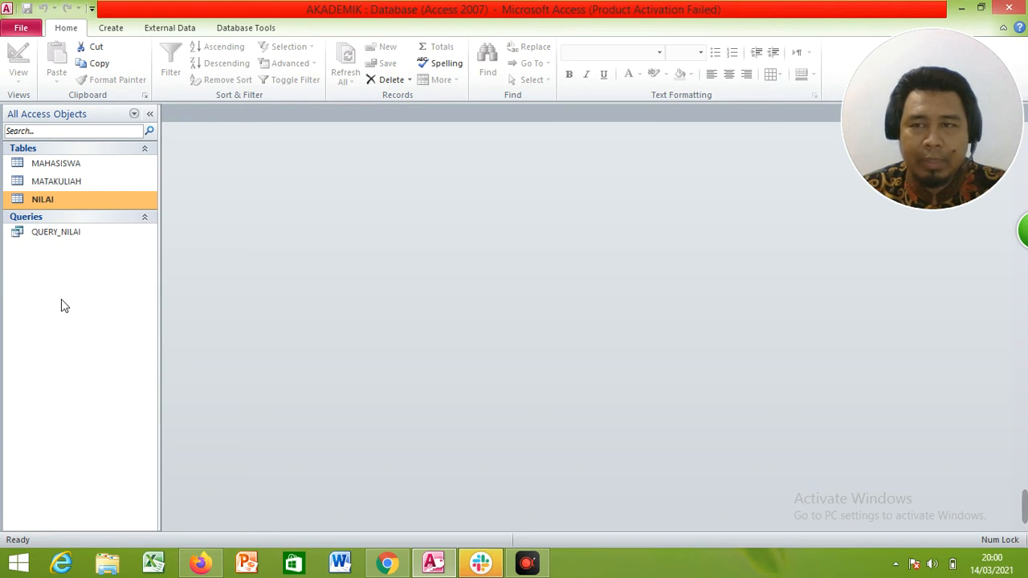
# - Create a blank form in Design view and add the Form Header/Footer sections to it
pyautogui.click(120, 30)
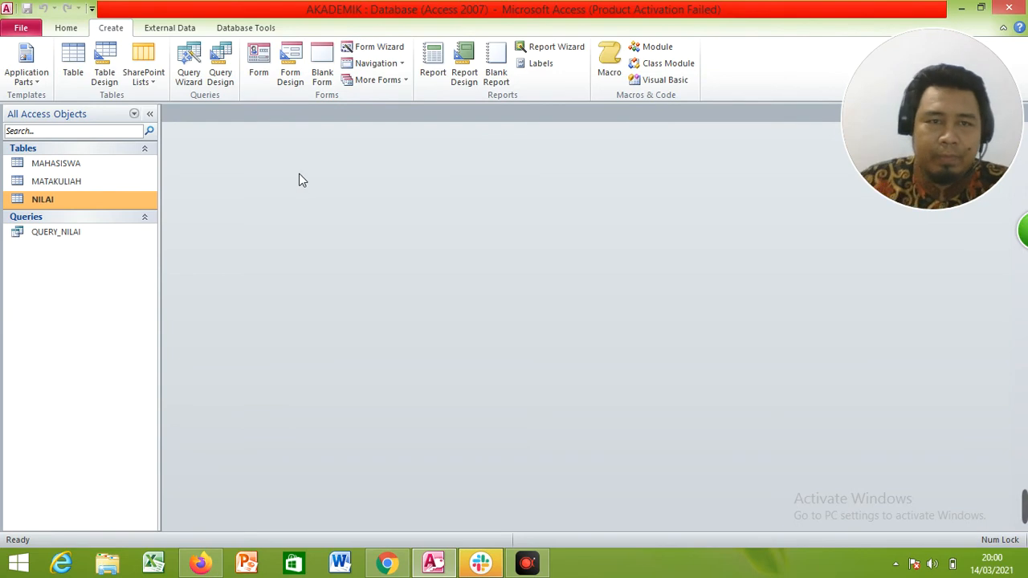
pyautogui.click(292, 81)
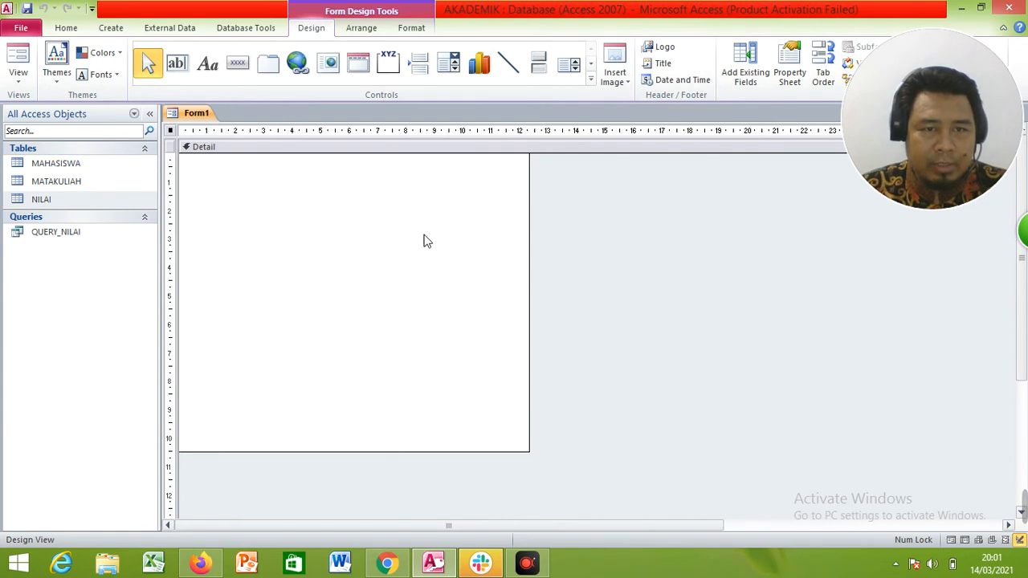
pyautogui.rightClick(323, 150)
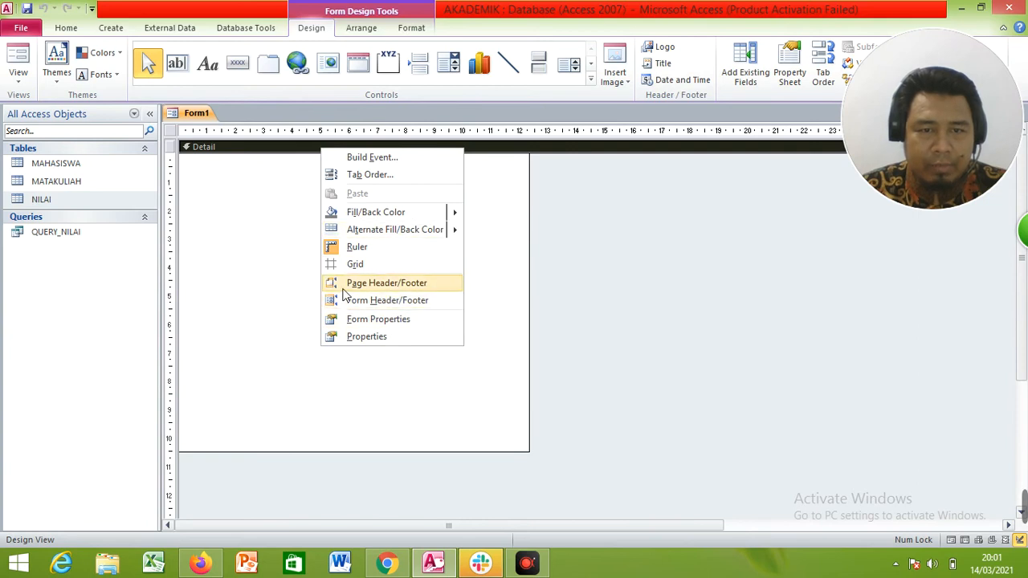
pyautogui.click(393, 302)
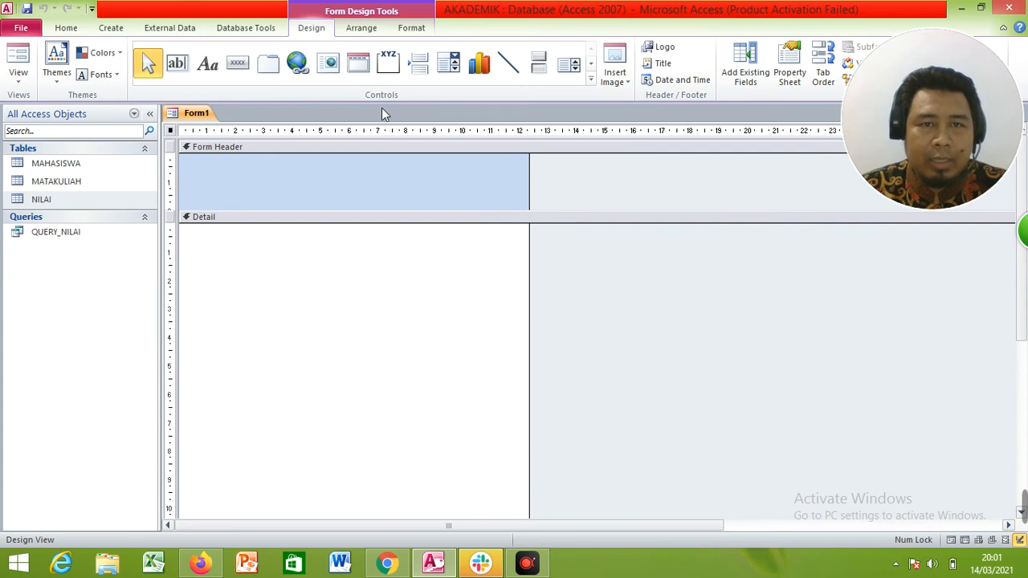
pyautogui.click(413, 27)
pyautogui.click(363, 33)
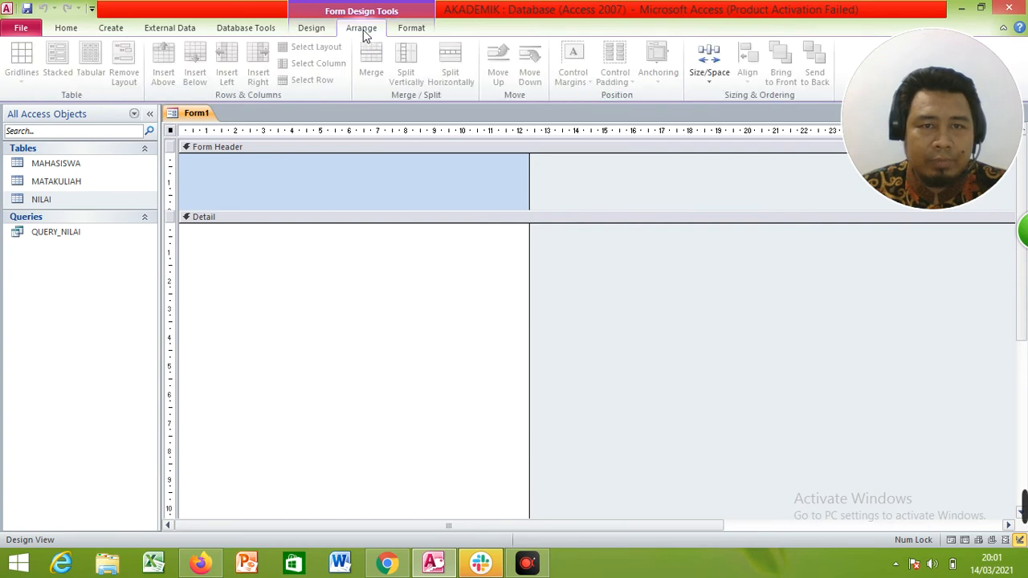
pyautogui.click(315, 31)
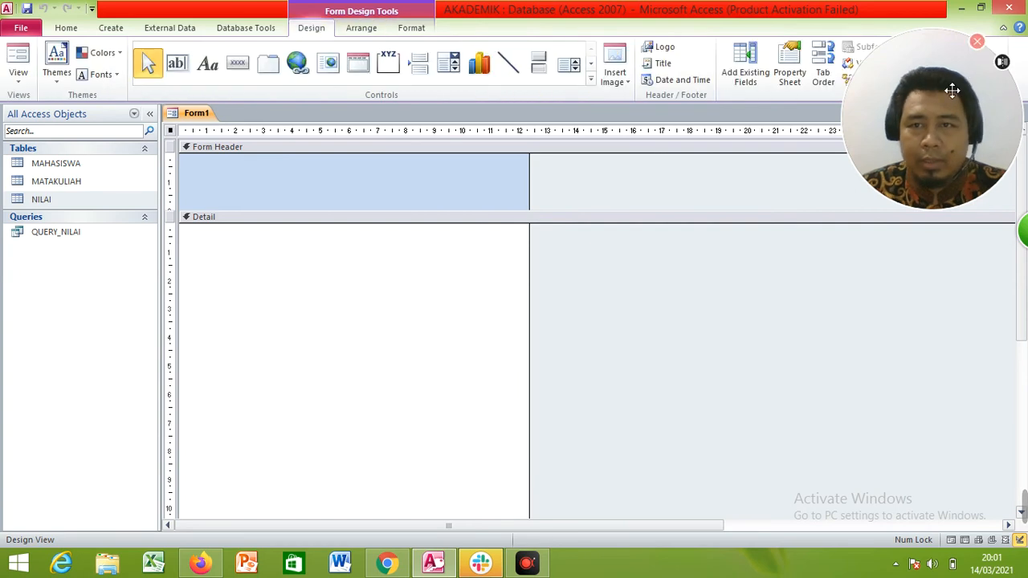
# - Show the field list for all tables and expand the MAHASISWA table's fields
pyautogui.click(756, 85)
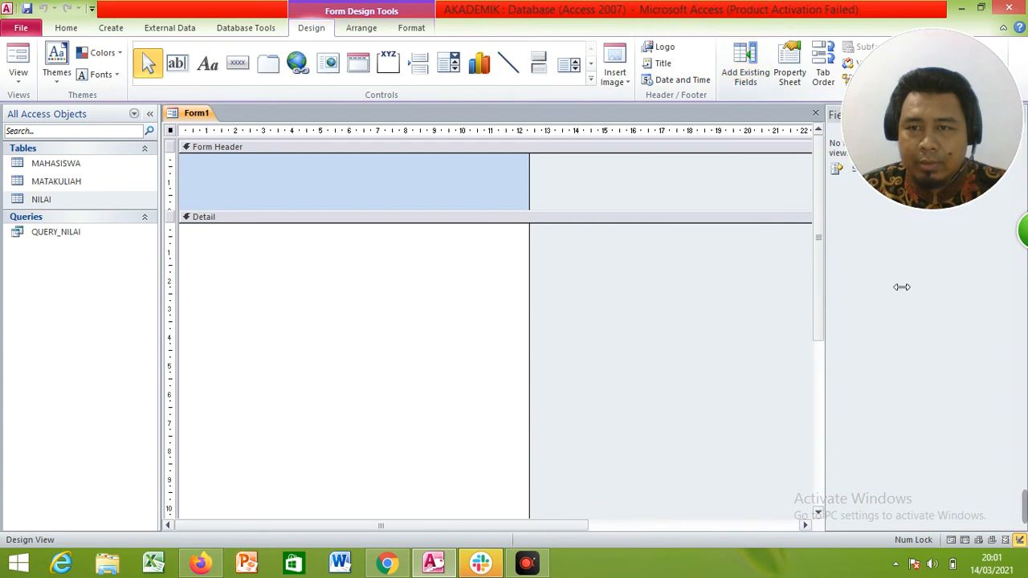
pyautogui.moveTo(959, 109); pyautogui.dragTo(960, 374)
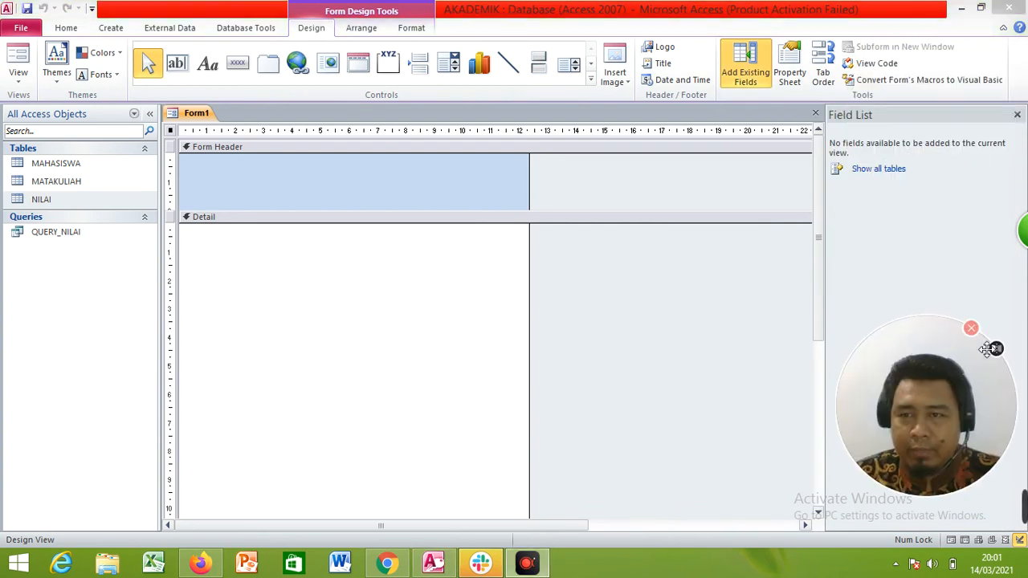
pyautogui.click(871, 170)
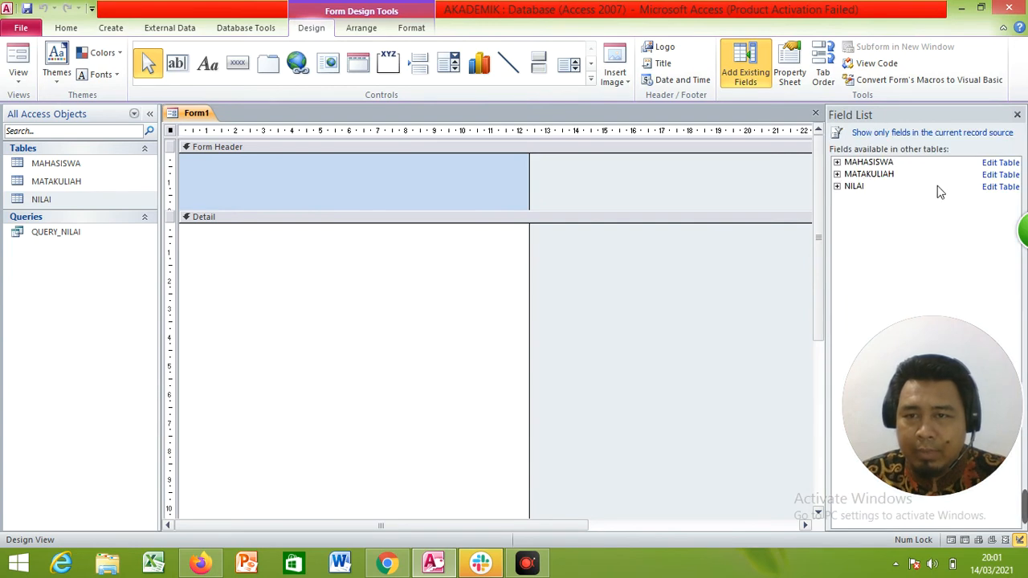
pyautogui.click(837, 163)
pyautogui.click(837, 164)
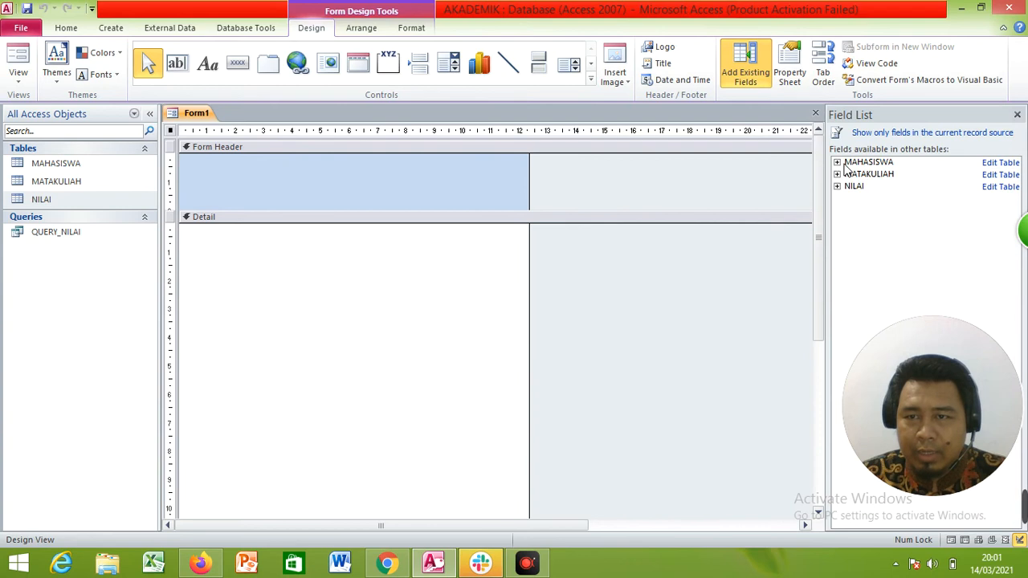
pyautogui.click(861, 163)
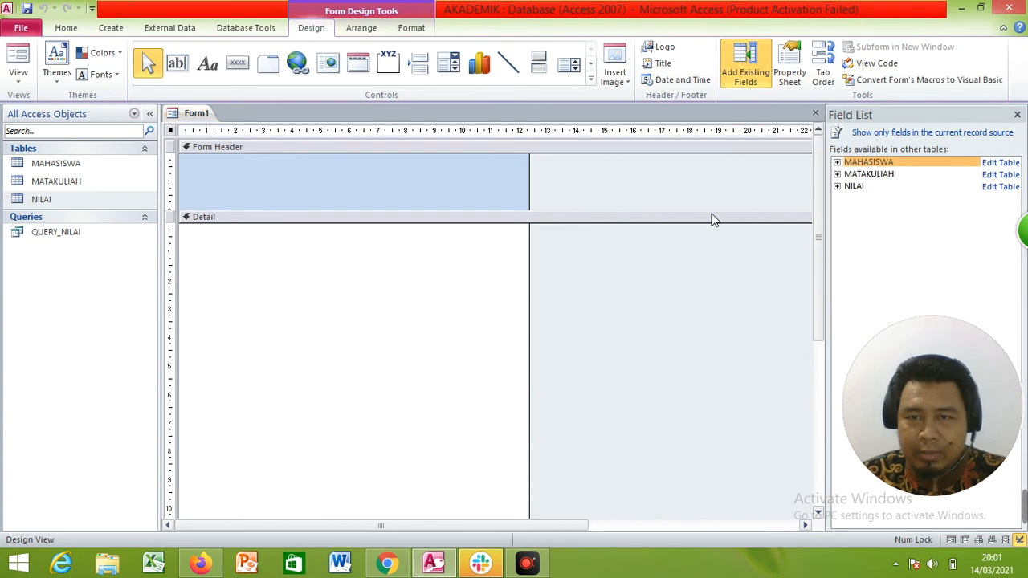
pyautogui.click(837, 163)
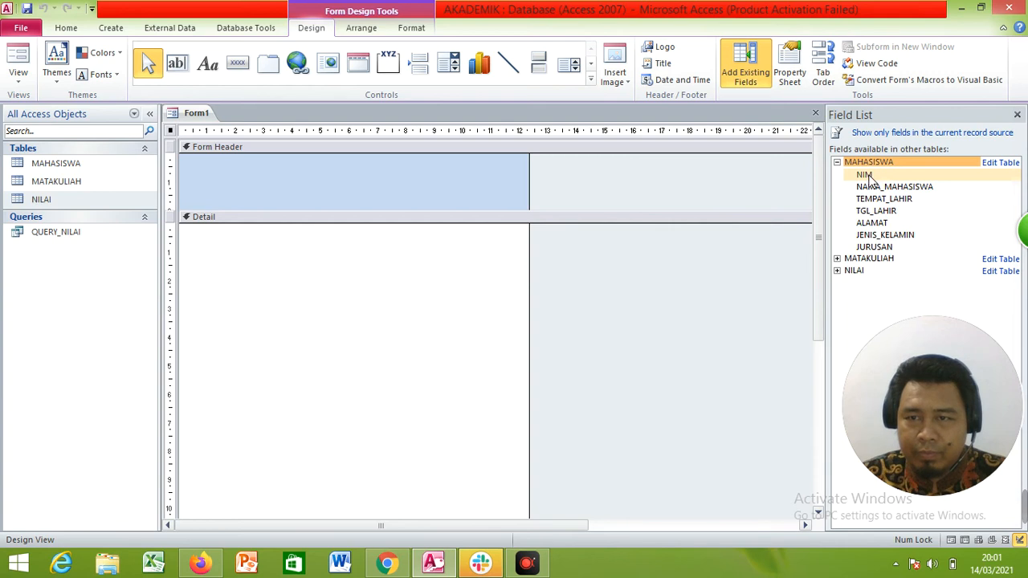
pyautogui.click(865, 175)
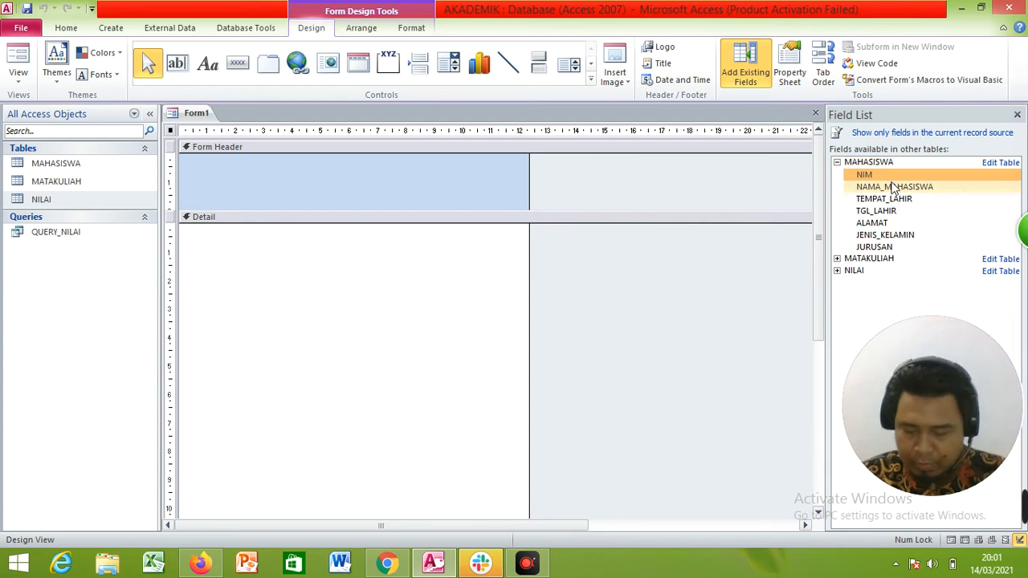
pyautogui.click(894, 187)
pyautogui.press('Up')
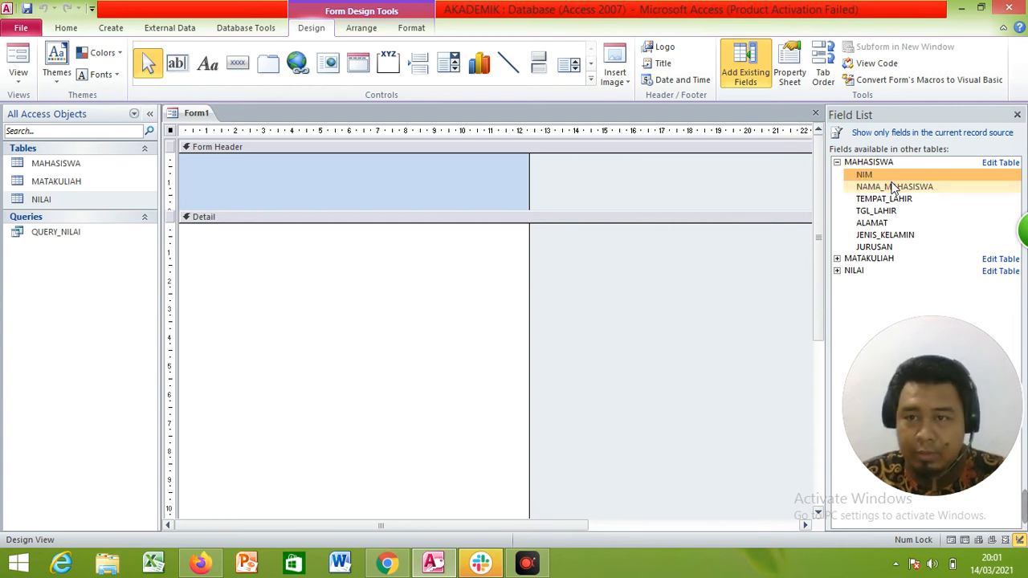
pyautogui.click(874, 163)
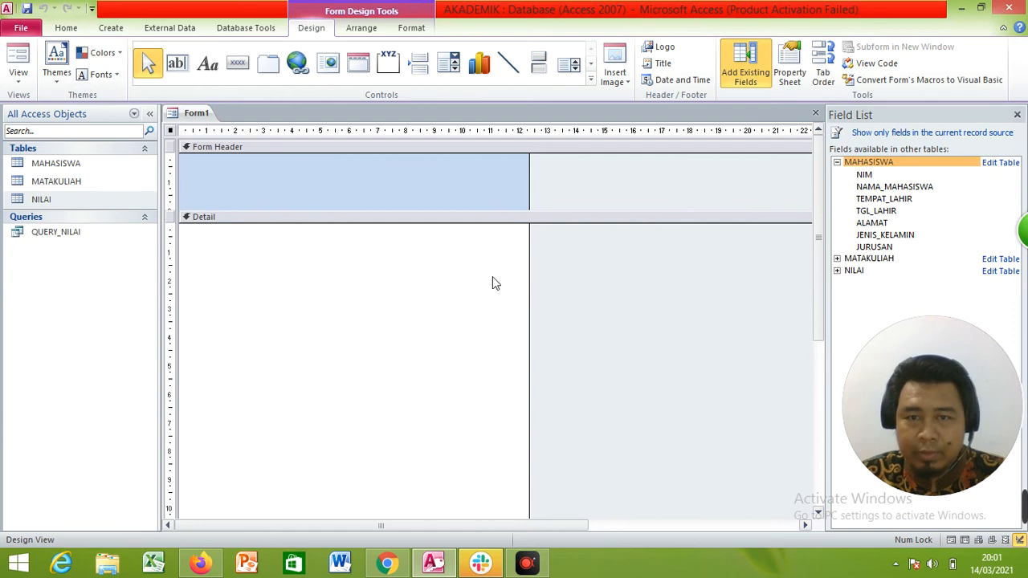
# - Place the MAHASISWA fields NIM, NAMA_MAHASISWA, TEMPAT_LAHIR, TGL_LAHIR, ALAMAT, JENIS_KELAMIN and JURUSAN one below another in the Detail section, then close the field list
pyautogui.click(858, 180)
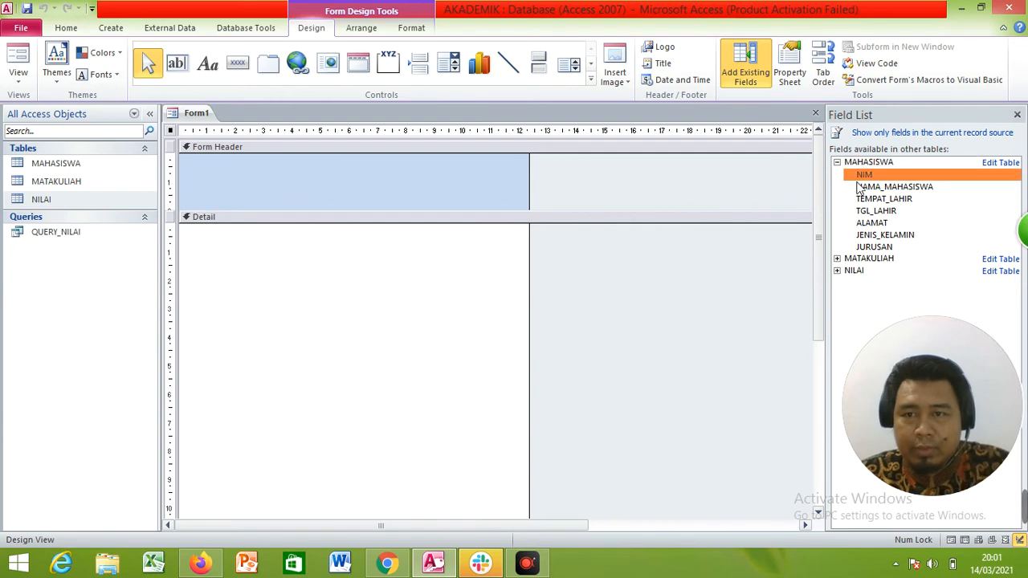
pyautogui.moveTo(857, 184); pyautogui.dragTo(362, 257)
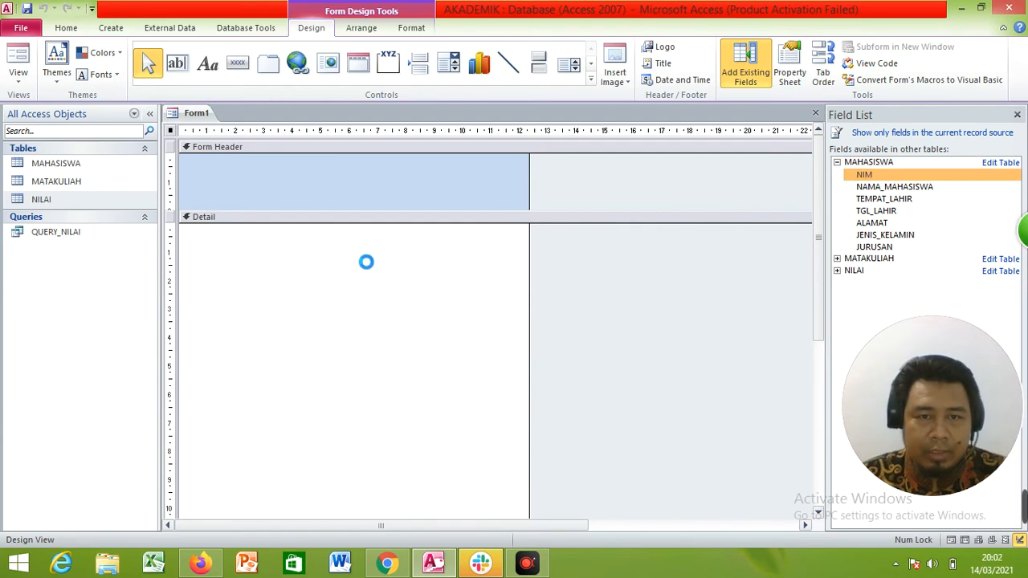
pyautogui.moveTo(890, 186); pyautogui.dragTo(356, 283)
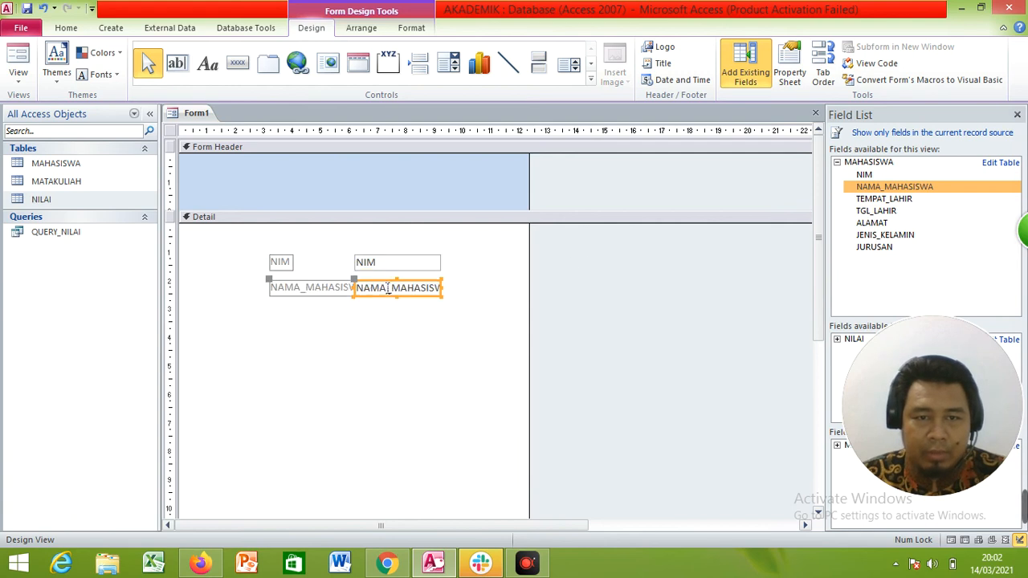
pyautogui.moveTo(883, 198); pyautogui.dragTo(358, 304)
pyautogui.moveTo(874, 211); pyautogui.dragTo(359, 330)
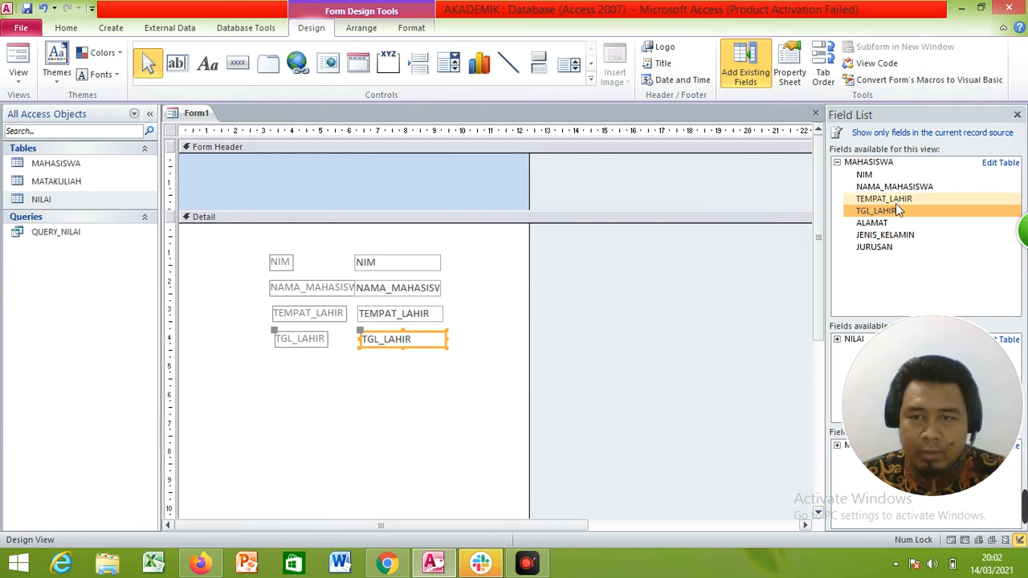
pyautogui.moveTo(872, 223); pyautogui.dragTo(361, 363)
pyautogui.moveTo(902, 235); pyautogui.dragTo(363, 386)
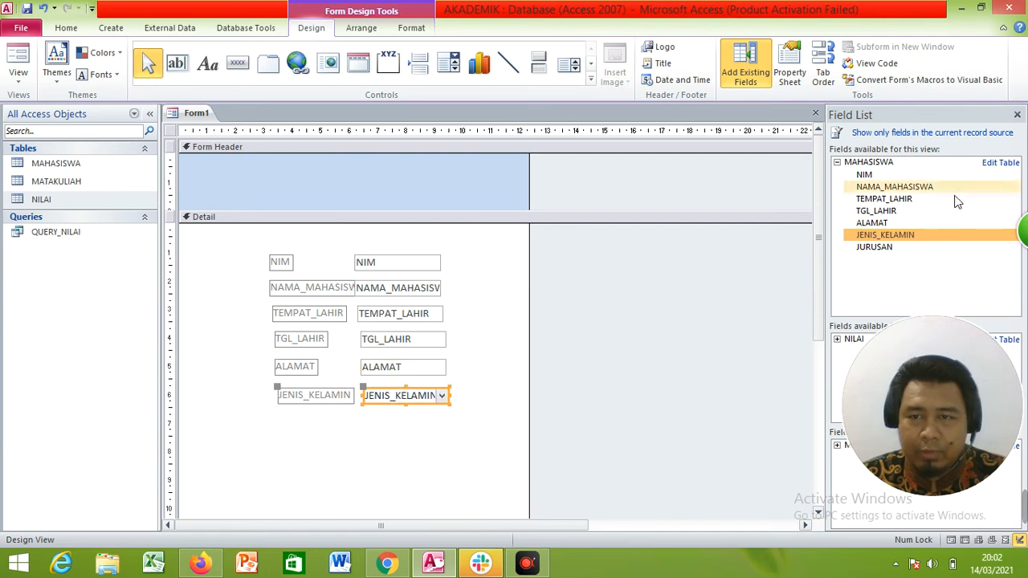
pyautogui.moveTo(892, 251); pyautogui.dragTo(376, 429)
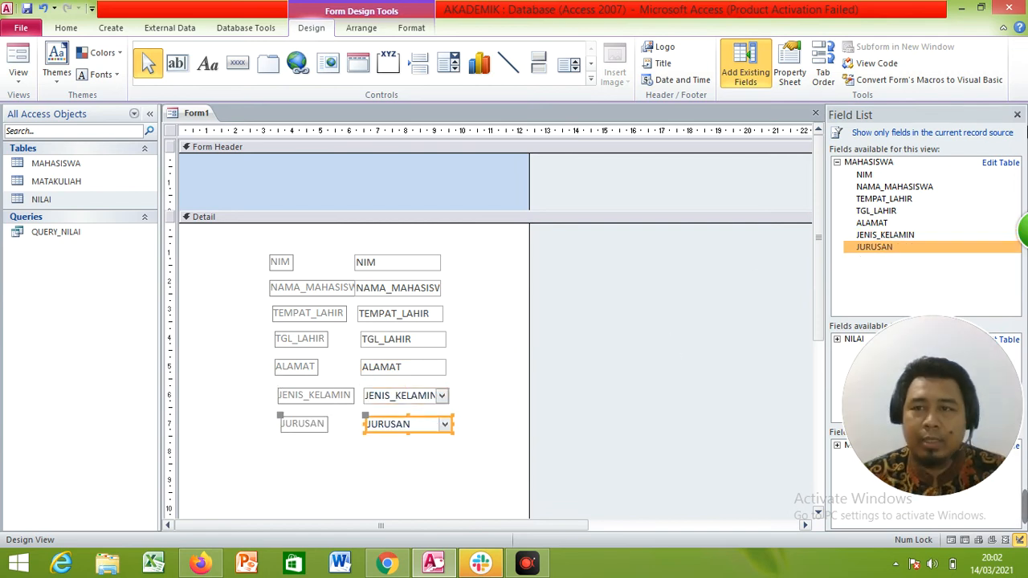
pyautogui.click(1017, 114)
pyautogui.moveTo(997, 401); pyautogui.dragTo(997, 173)
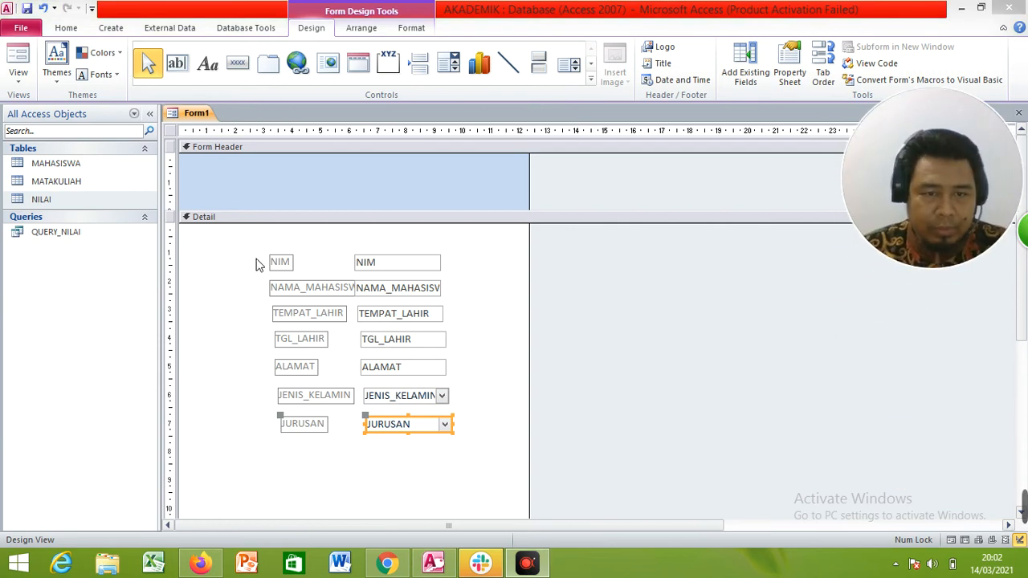
# - Align the field controls from TEMPAT_LAHIR down to JURUSAN with those above, and move the whole group to the upper-left corner of the Detail section
pyautogui.moveTo(307, 321); pyautogui.dragTo(317, 431)
pyautogui.click(381, 477)
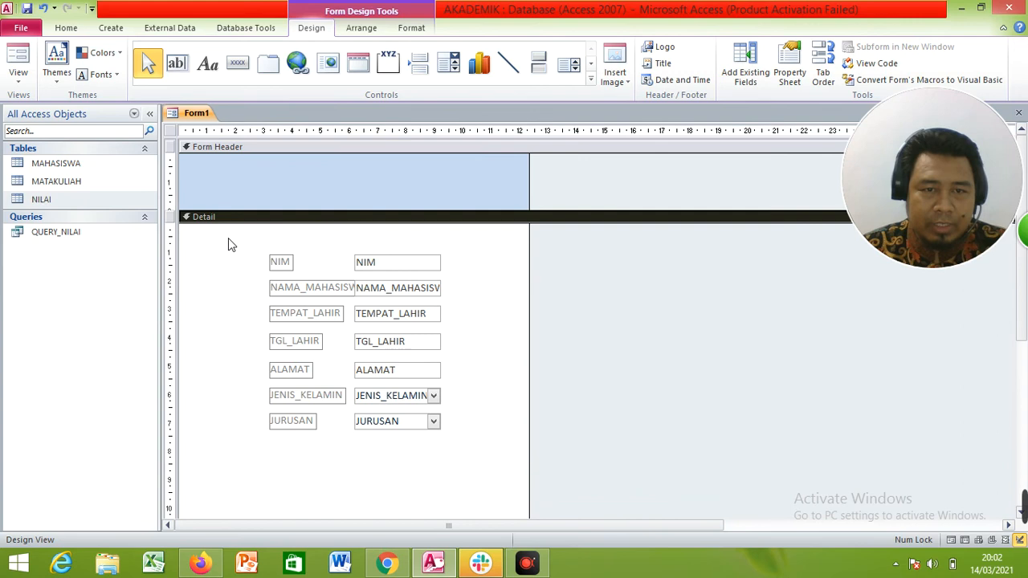
pyautogui.moveTo(229, 238); pyautogui.dragTo(498, 447)
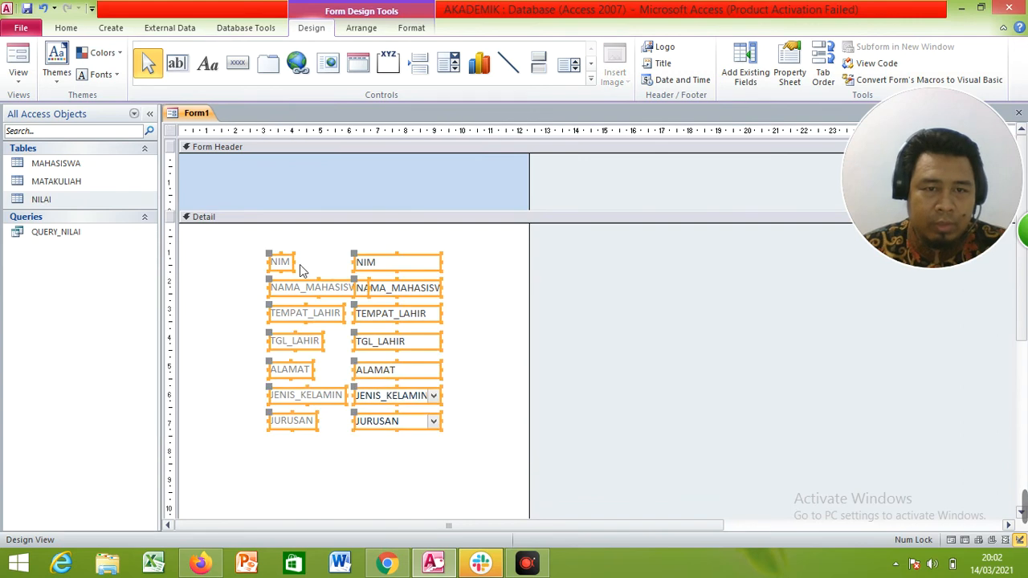
pyautogui.moveTo(303, 274); pyautogui.dragTo(214, 250)
pyautogui.click(420, 323)
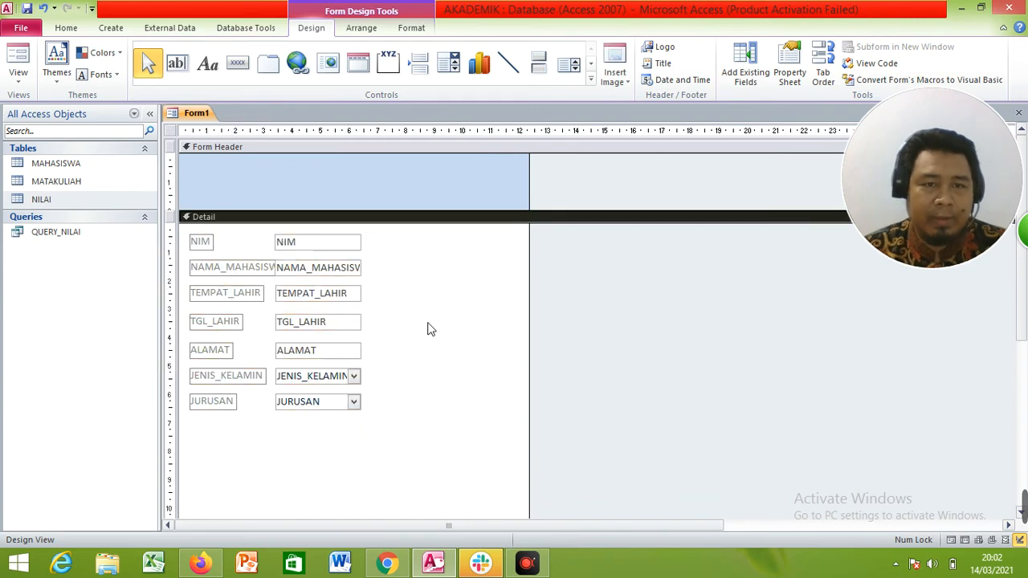
# - Widen the NAMA_MAHASISWA text box to about the 10 mark on the ruler and the ALAMAT text box to about the 14 mark
pyautogui.click(345, 276)
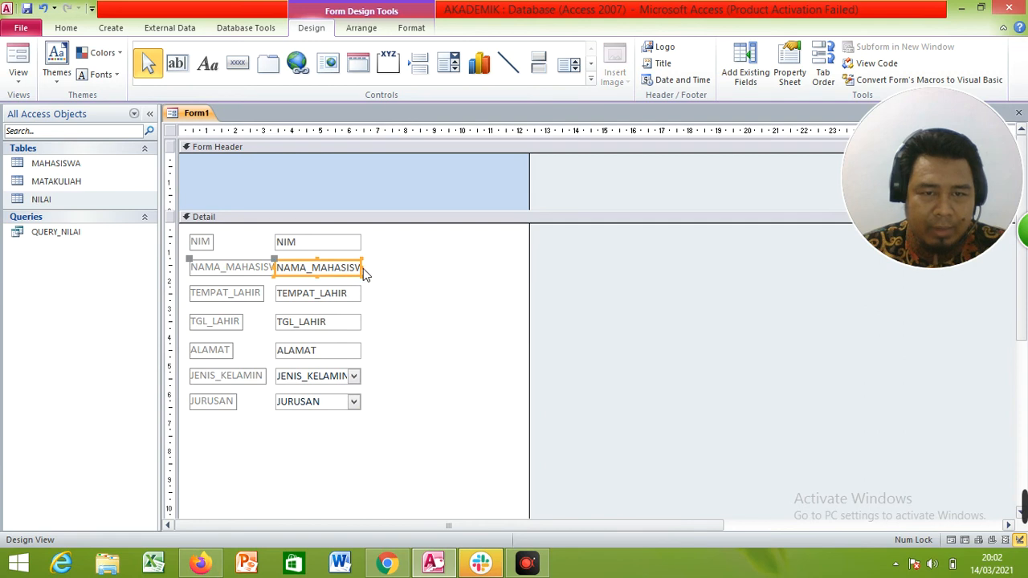
pyautogui.moveTo(374, 278); pyautogui.dragTo(471, 287)
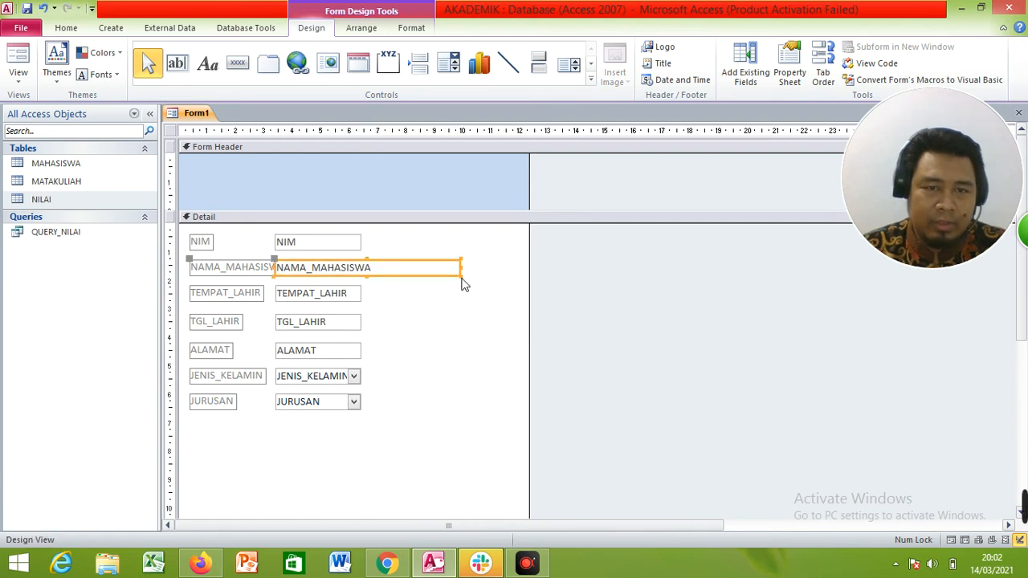
pyautogui.click(215, 326)
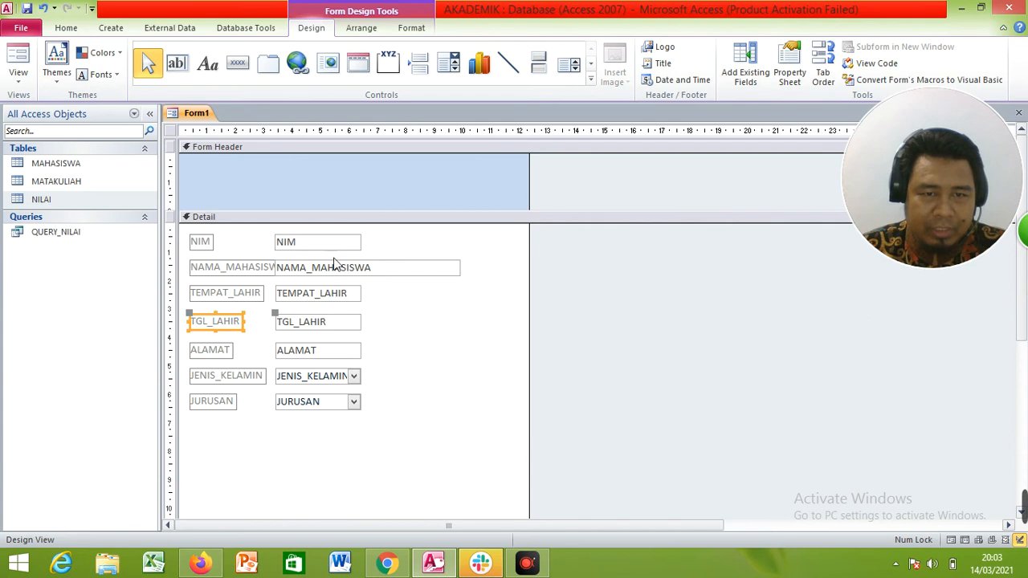
pyautogui.click(341, 355)
pyautogui.moveTo(373, 362); pyautogui.dragTo(590, 385)
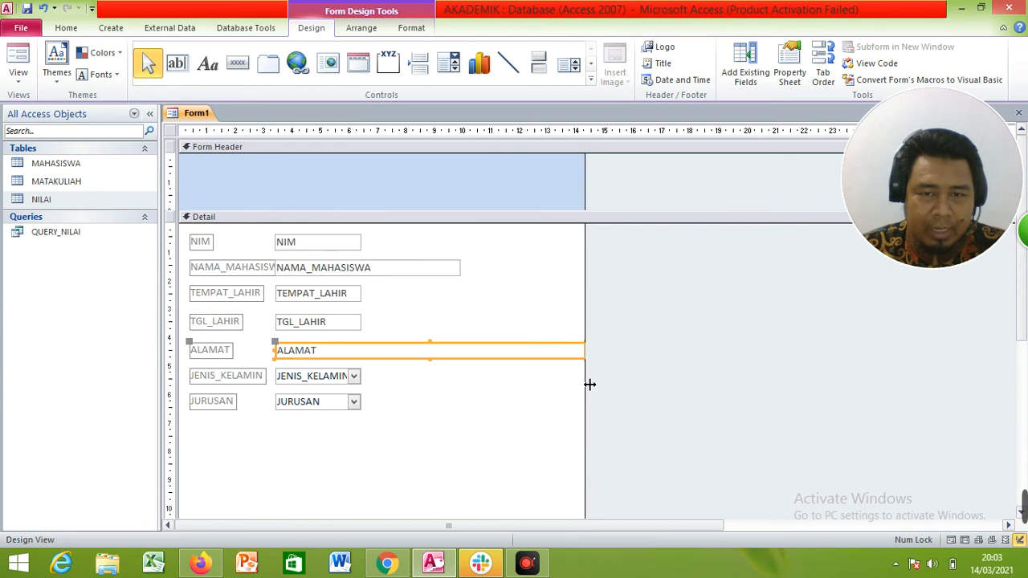
pyautogui.click(565, 395)
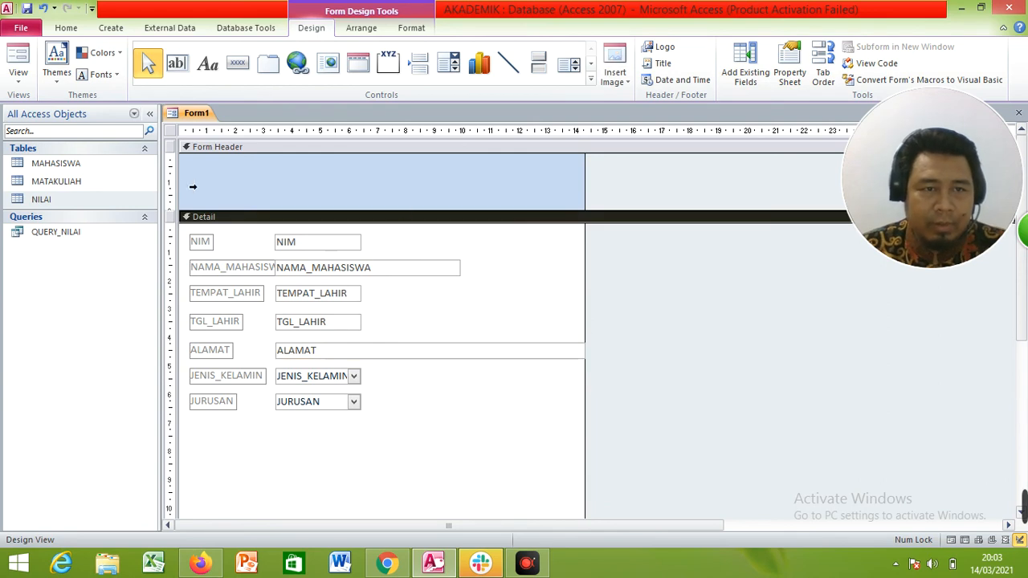
# - Add a label reading FORM DATA MAHASISWA to the Form Header section
pyautogui.click(207, 66)
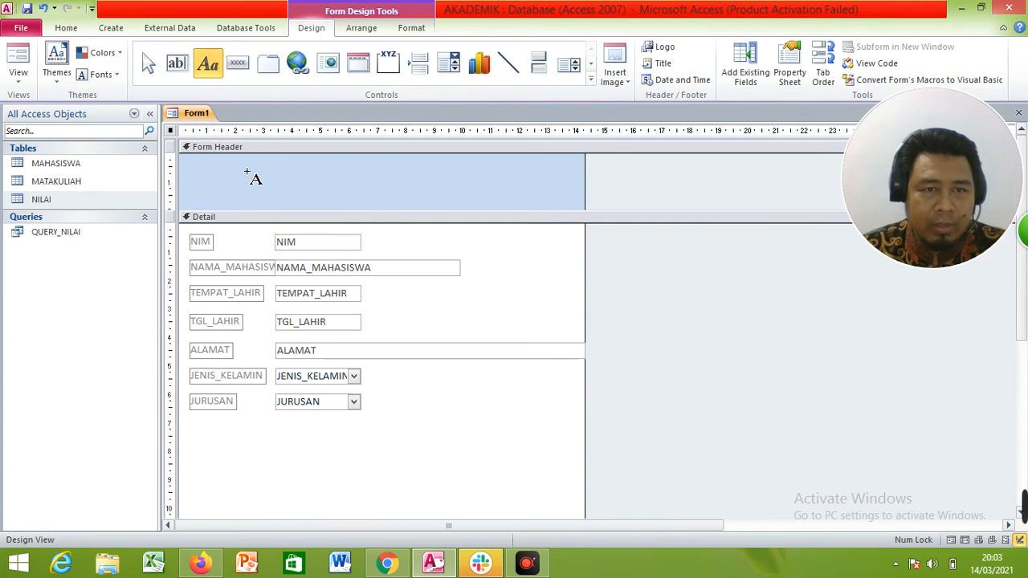
pyautogui.click(236, 174)
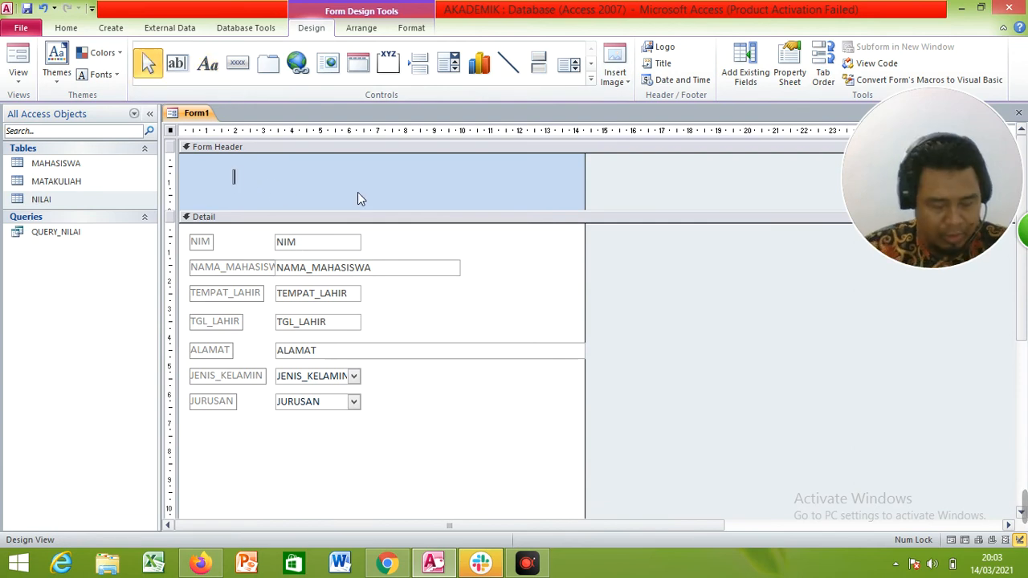
pyautogui.press('capslock')
pyautogui.write('FORM')
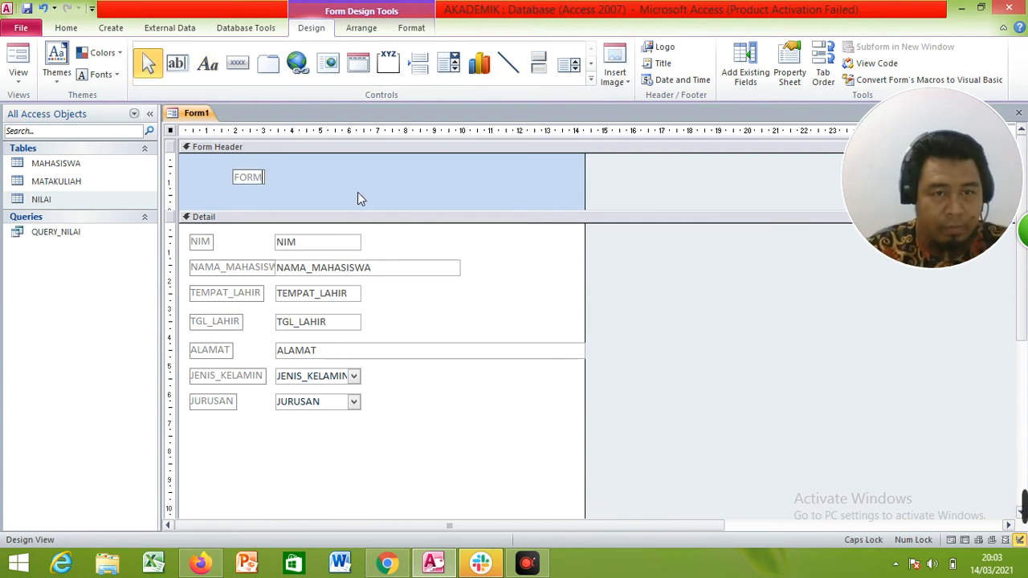
pyautogui.write(' DATA ')
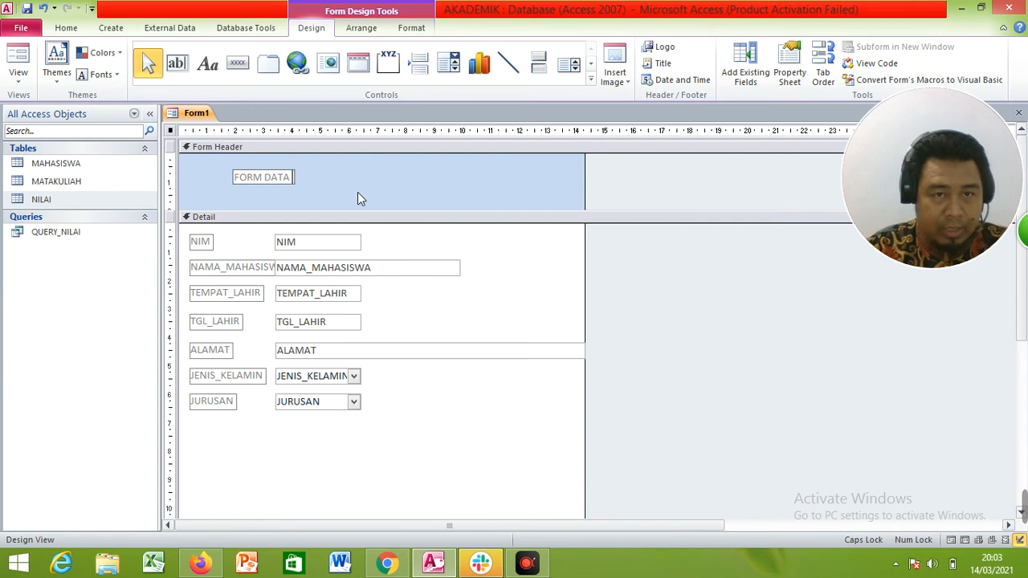
pyautogui.write('MAHASUS')
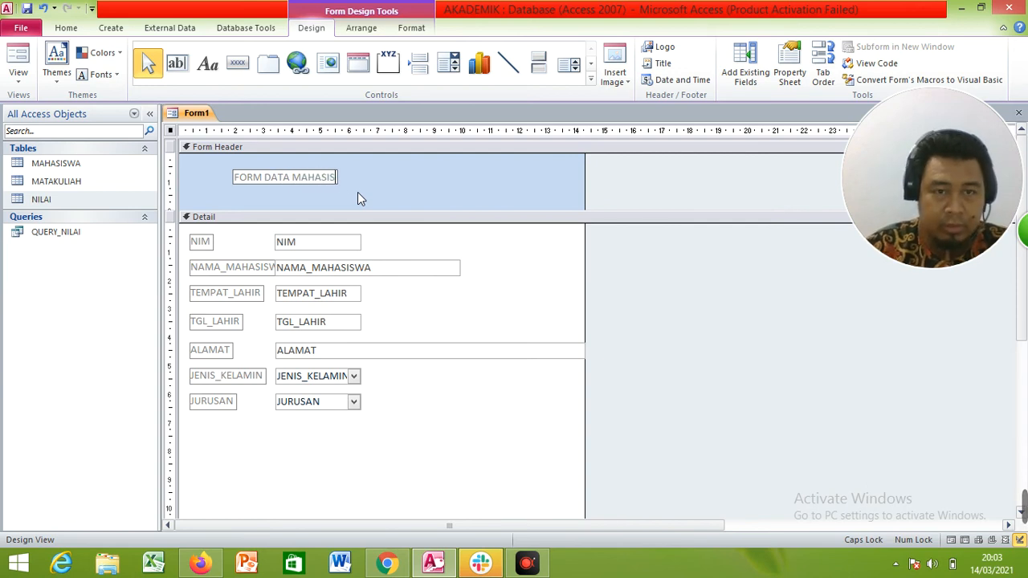
pyautogui.click(654, 275)
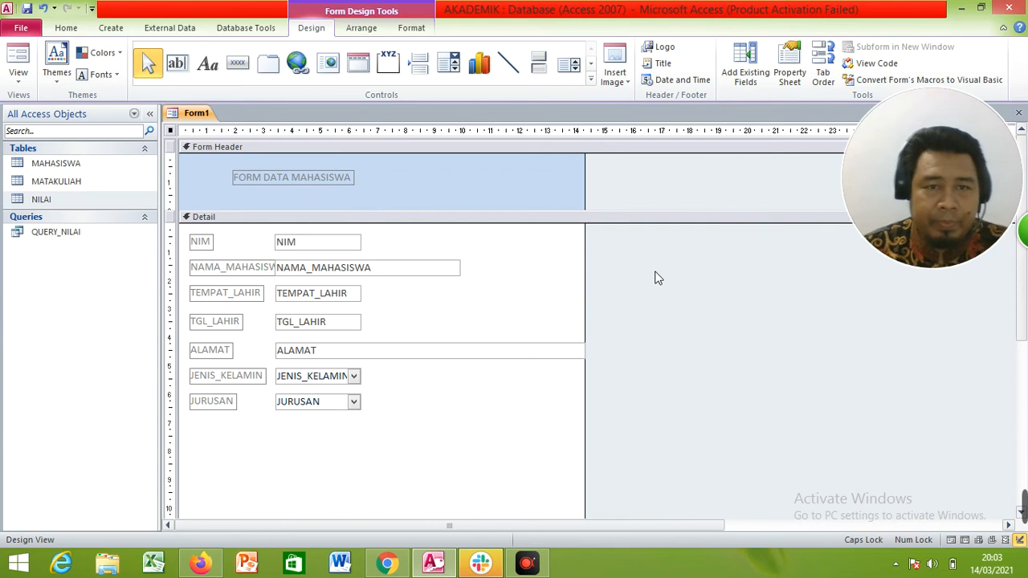
# - Set the header label's font size to 18 and enlarge its box to about the 12 mark on the ruler
pyautogui.click(338, 189)
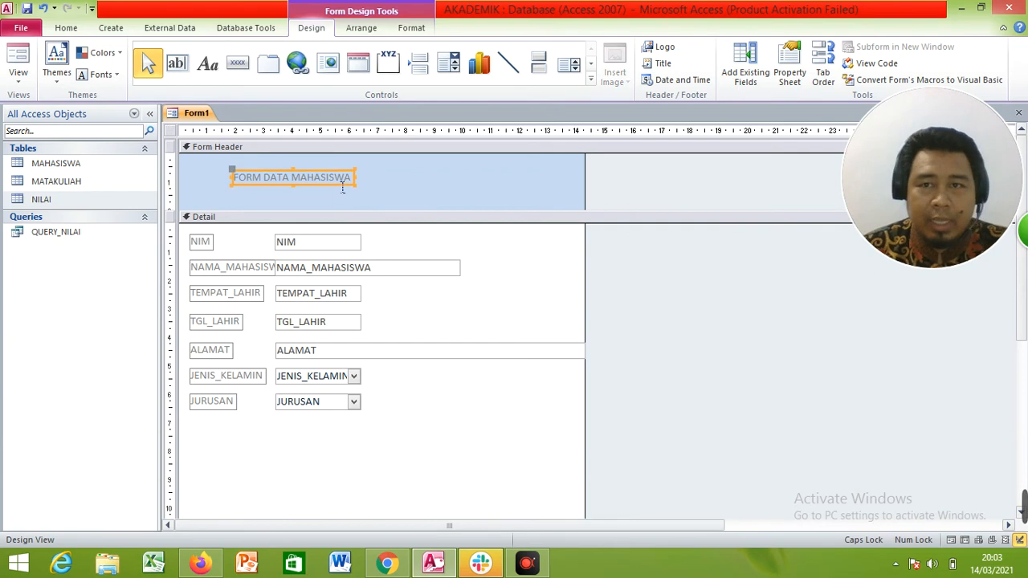
pyautogui.click(410, 27)
pyautogui.click(240, 52)
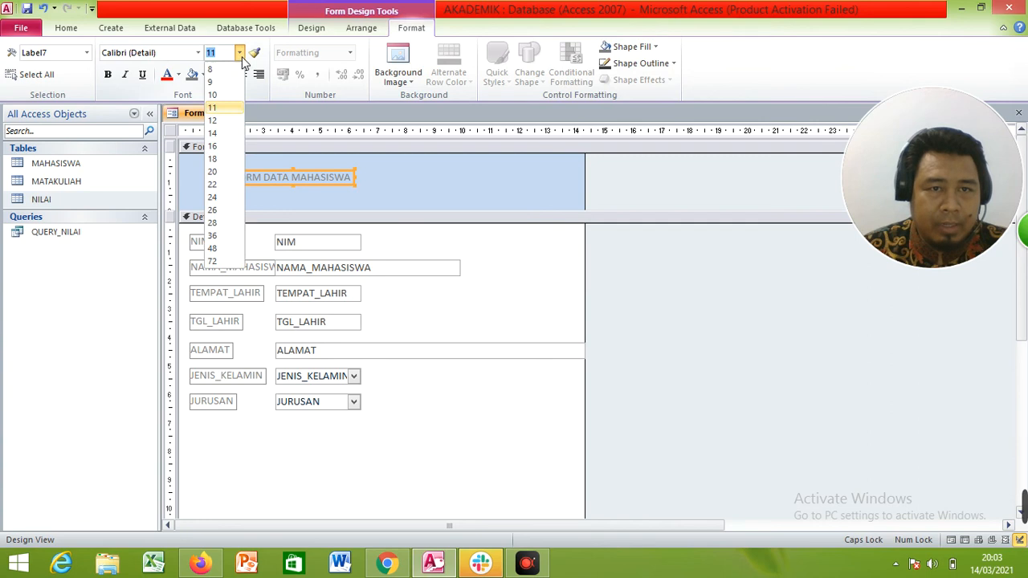
pyautogui.click(216, 159)
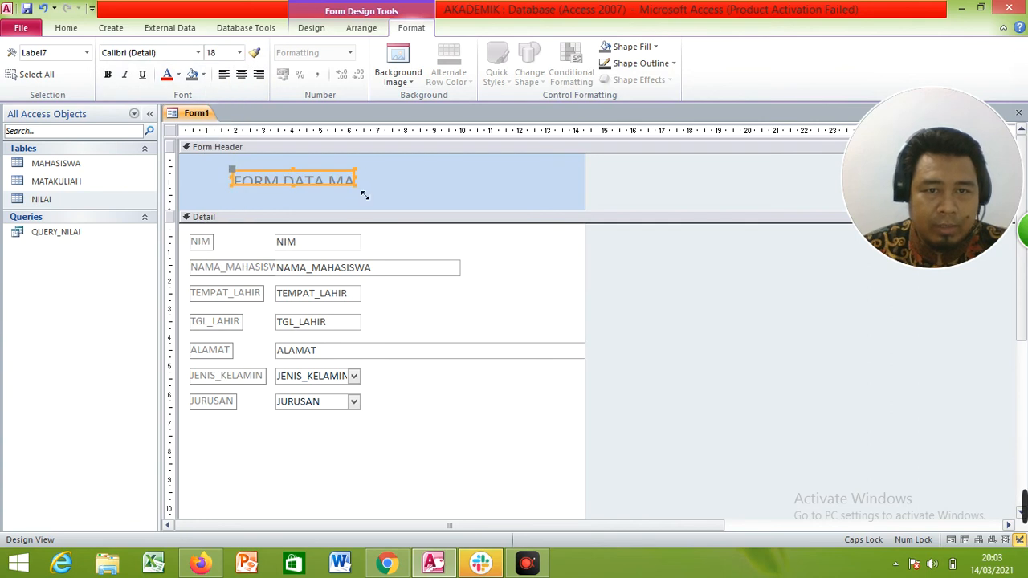
pyautogui.moveTo(362, 193); pyautogui.dragTo(529, 213)
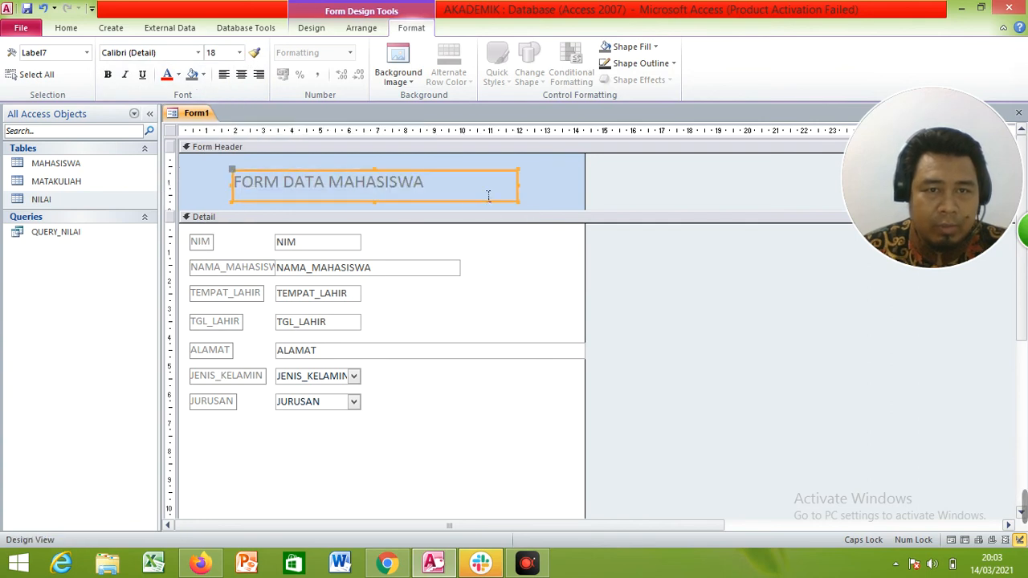
# - Make the header label's text red, centered and bold
pyautogui.click(168, 74)
pyautogui.click(239, 77)
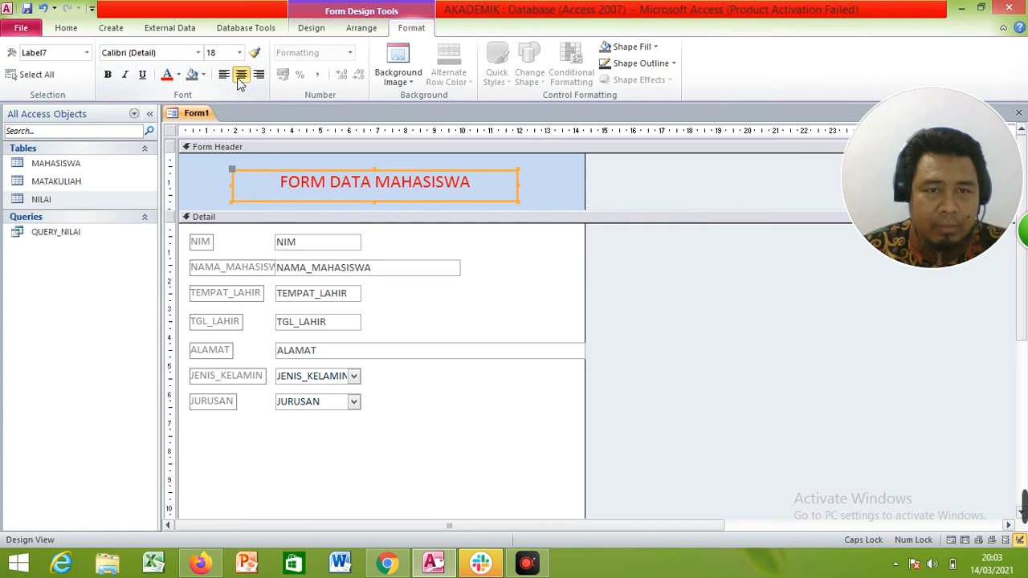
pyautogui.click(108, 75)
pyautogui.click(555, 196)
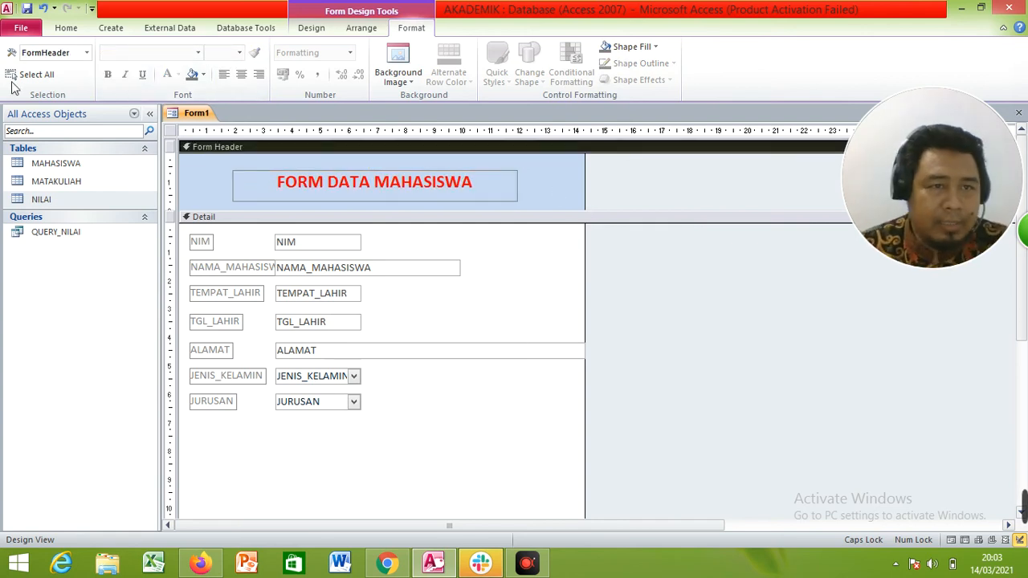
# - Preview the form in Form View, then return to Design View
pyautogui.click(62, 30)
pyautogui.click(313, 29)
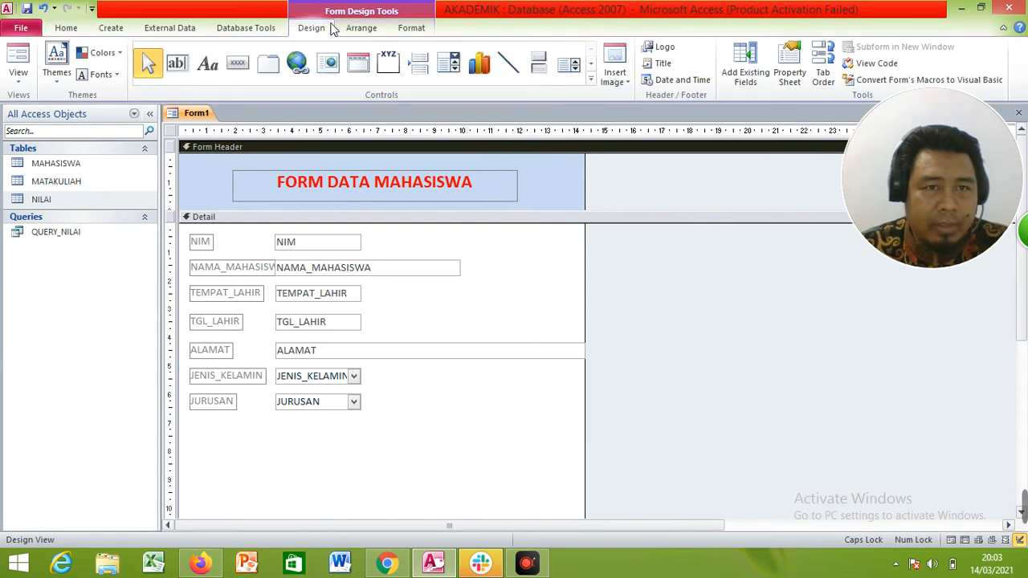
pyautogui.click(20, 65)
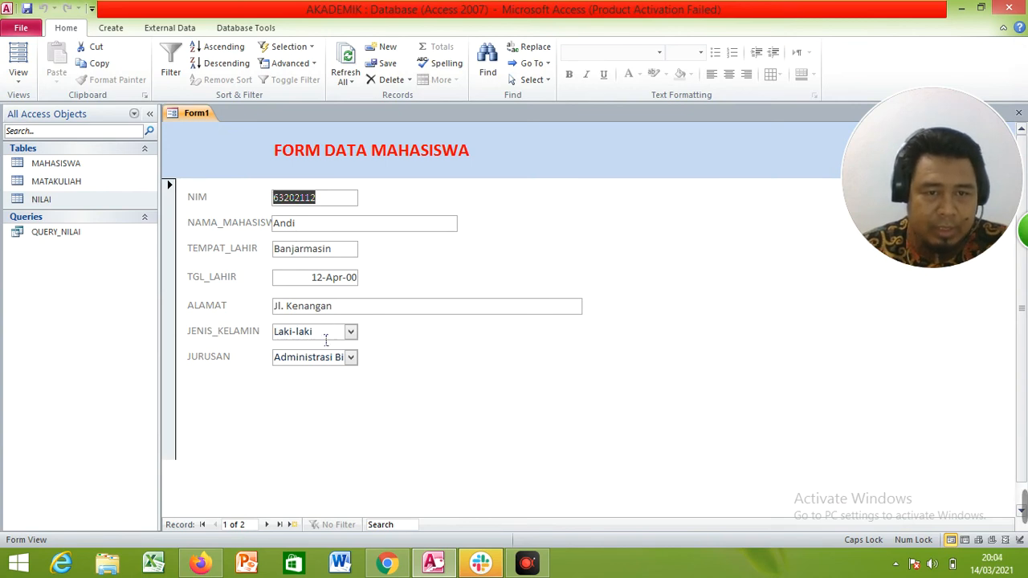
pyautogui.click(18, 78)
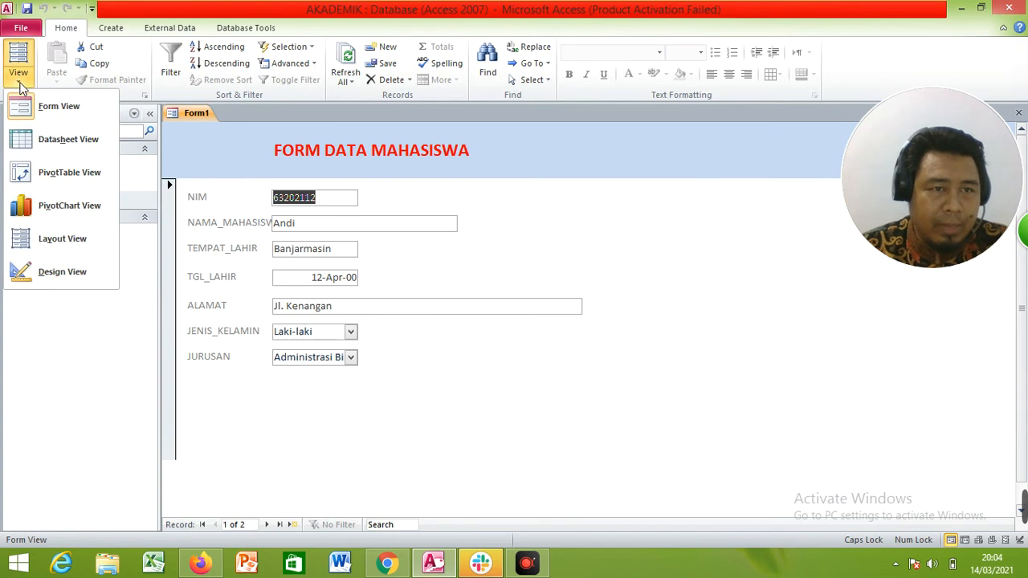
pyautogui.click(56, 273)
# - Move the NIM, NAMA_MAHASISWA and TEMPAT_LAHIR text boxes, without their labels, right to about the 5 mark on the ruler
pyautogui.click(342, 249)
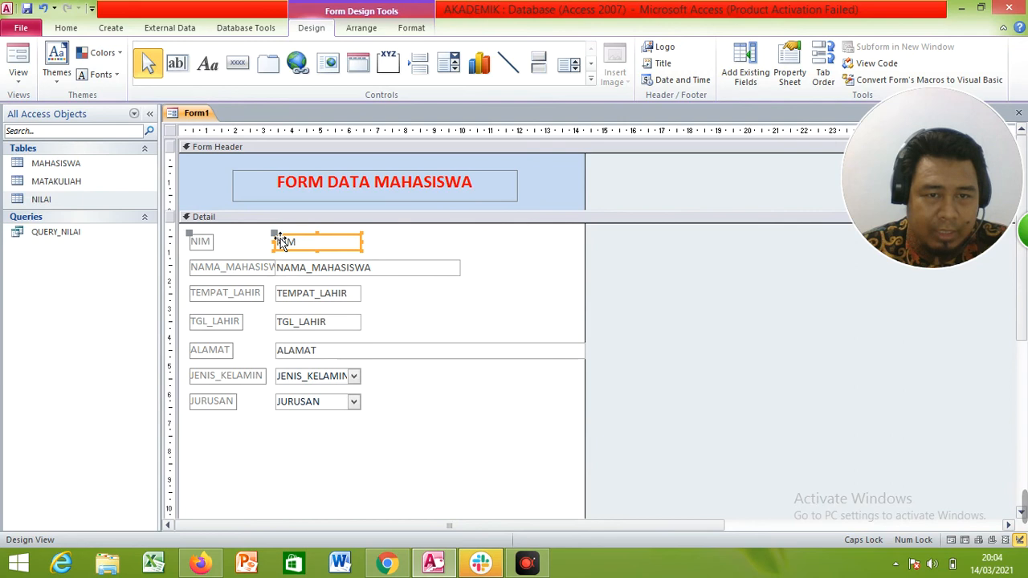
pyautogui.moveTo(280, 241); pyautogui.dragTo(322, 239)
pyautogui.click(312, 270)
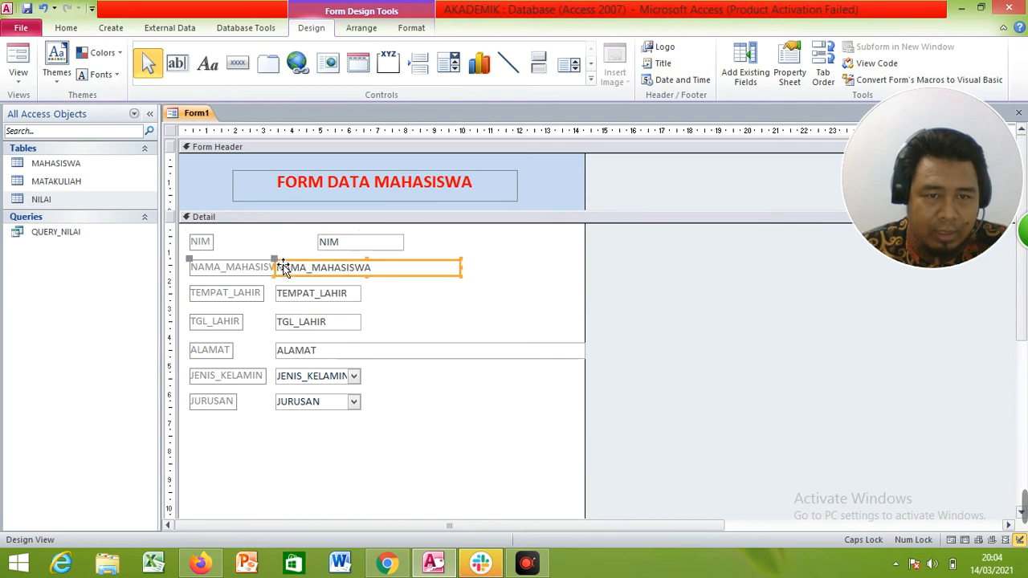
pyautogui.moveTo(283, 268); pyautogui.dragTo(325, 264)
pyautogui.click(281, 295)
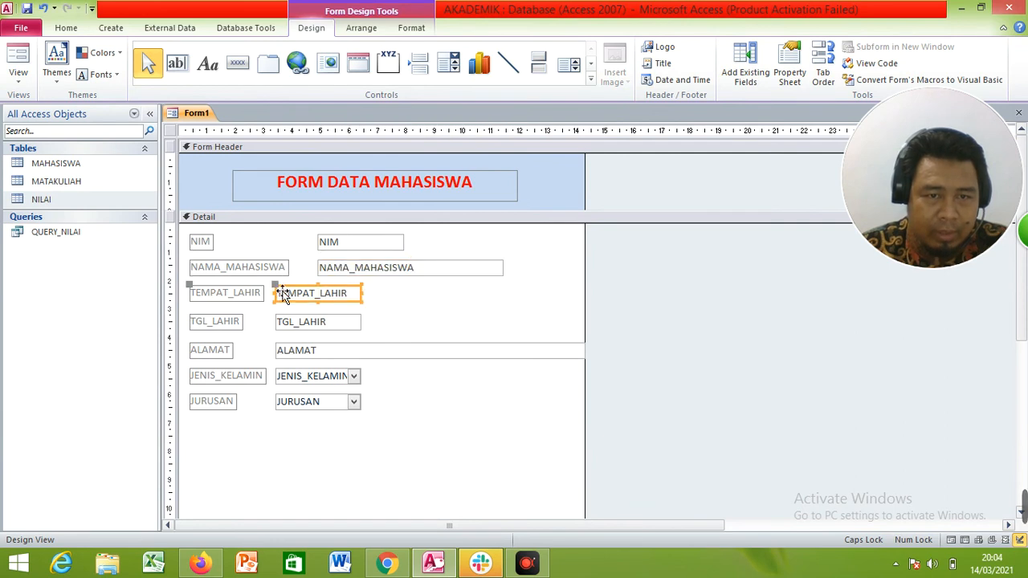
pyautogui.moveTo(282, 295); pyautogui.dragTo(324, 294)
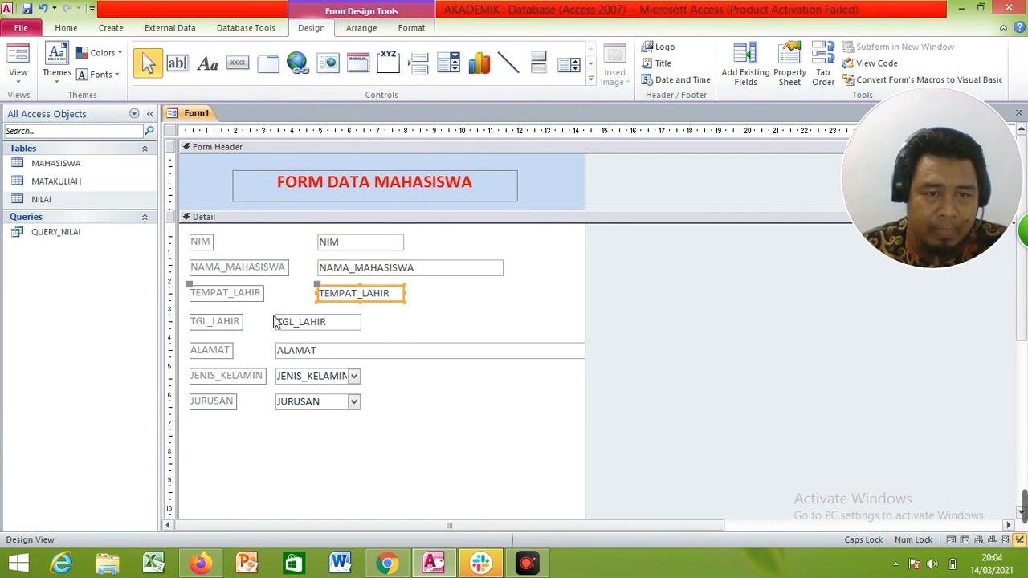
# - Place the TGL_LAHIR text box beside TEMPAT_LAHIR, widen it to about the 14 mark on the ruler, and delete its label
pyautogui.click(278, 320)
pyautogui.moveTo(278, 321); pyautogui.dragTo(416, 295)
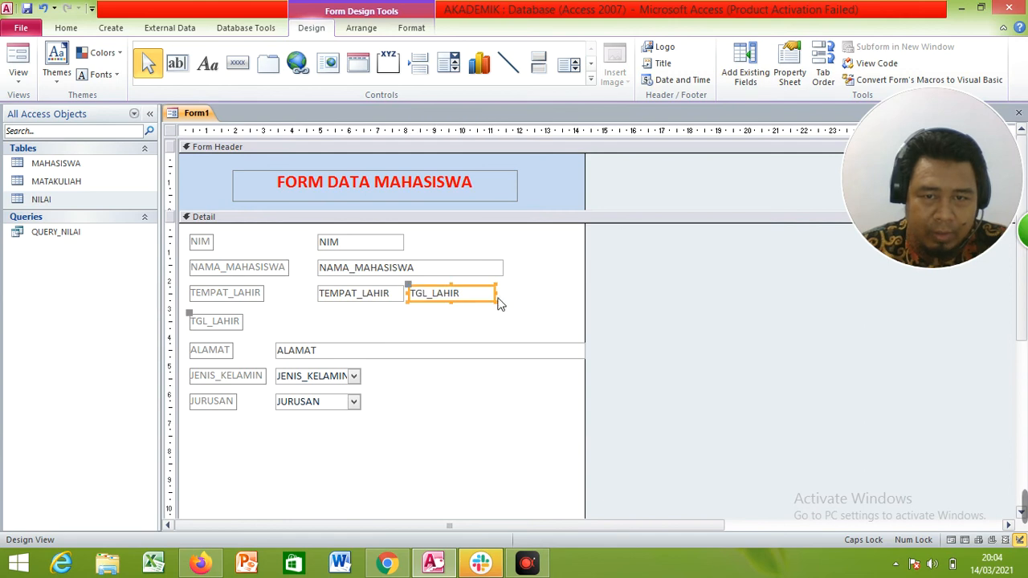
pyautogui.moveTo(507, 302); pyautogui.dragTo(584, 310)
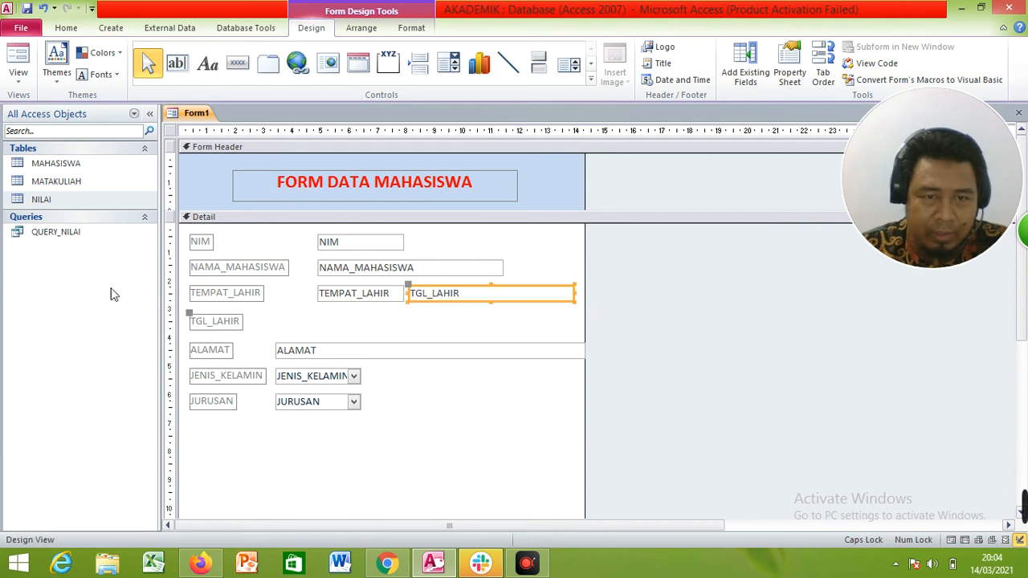
pyautogui.click(211, 324)
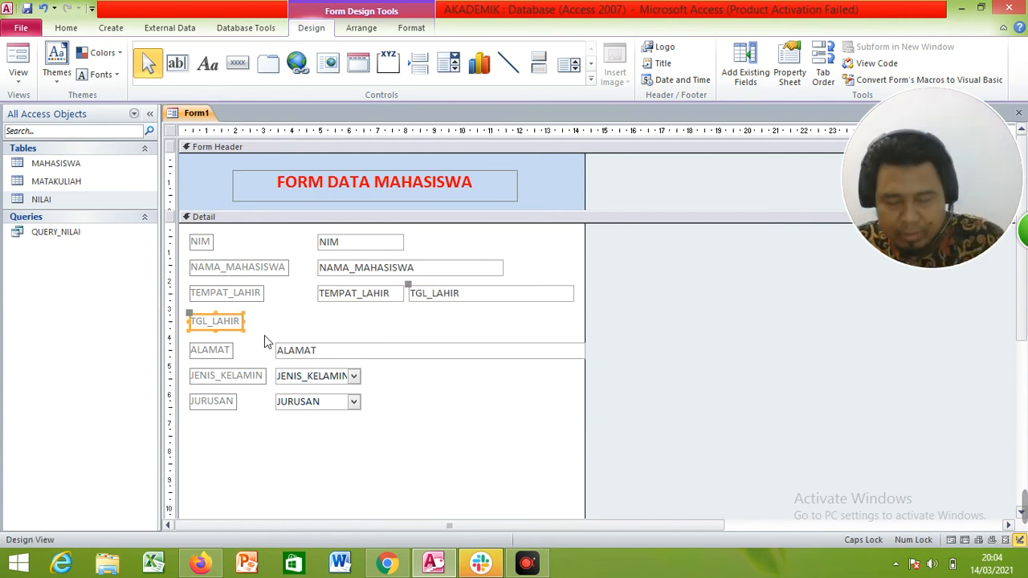
pyautogui.press('Delete')
# - Move the ALAMAT, JENIS_KELAMIN and JURUSAN rows up beneath TEMPAT_LAHIR, with the ALAMAT text box aligned to those above
pyautogui.moveTo(229, 351); pyautogui.dragTo(326, 318)
pyautogui.click(291, 319)
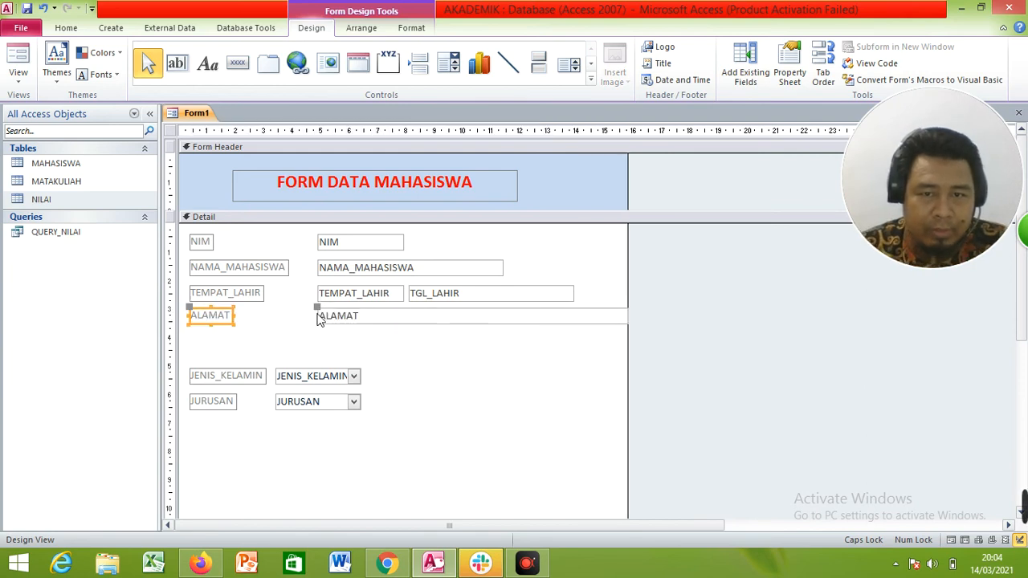
pyautogui.moveTo(204, 375); pyautogui.dragTo(206, 346)
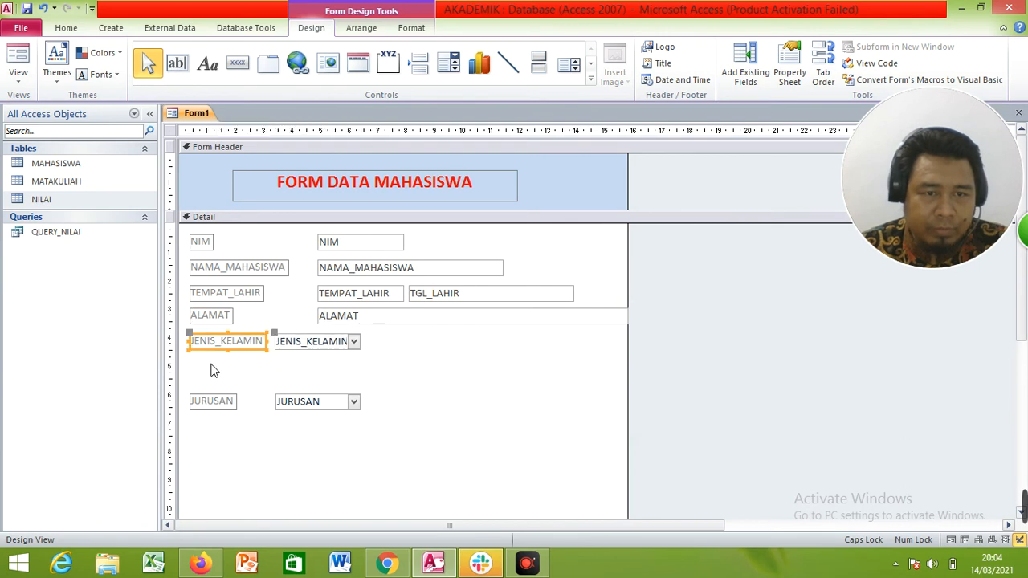
pyautogui.moveTo(215, 407); pyautogui.dragTo(217, 369)
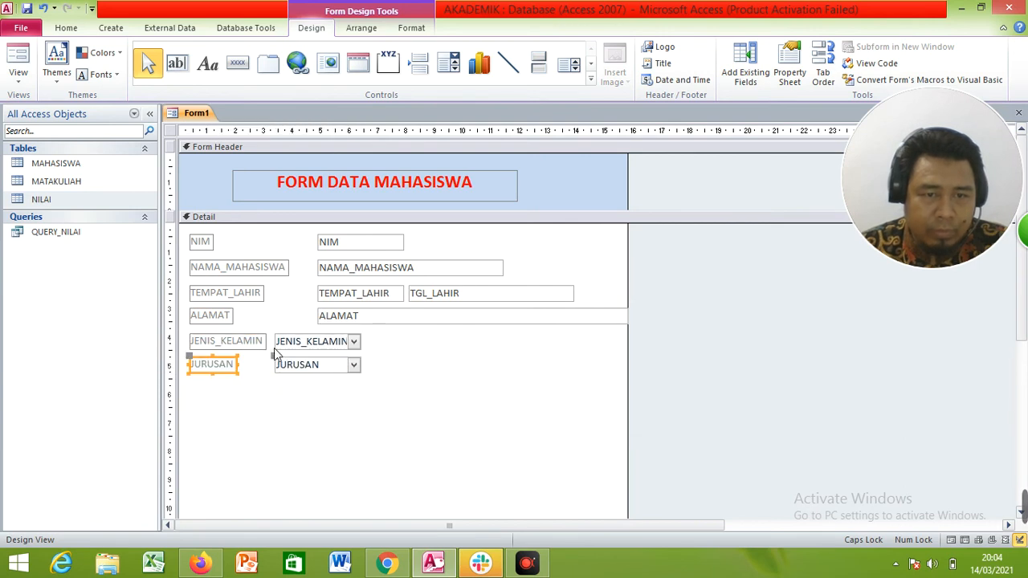
# - Move the JENIS_KELAMIN and JURUSAN combo boxes right, in line with the text boxes above
pyautogui.click(302, 348)
pyautogui.moveTo(284, 341); pyautogui.dragTo(321, 366)
pyautogui.click(285, 364)
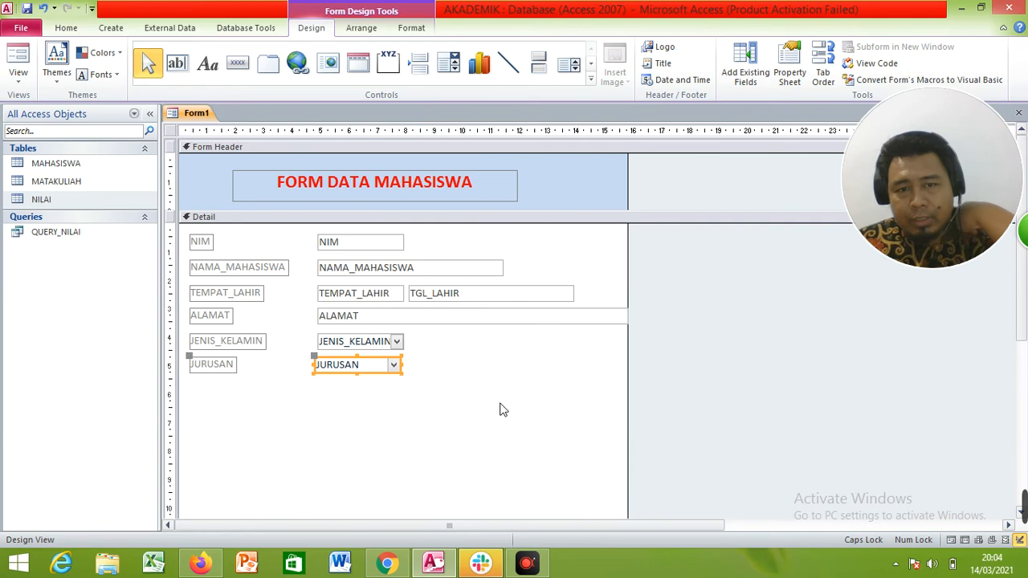
# - Try an aqua background color on the Detail section
pyautogui.click(551, 396)
pyautogui.rightClick(549, 391)
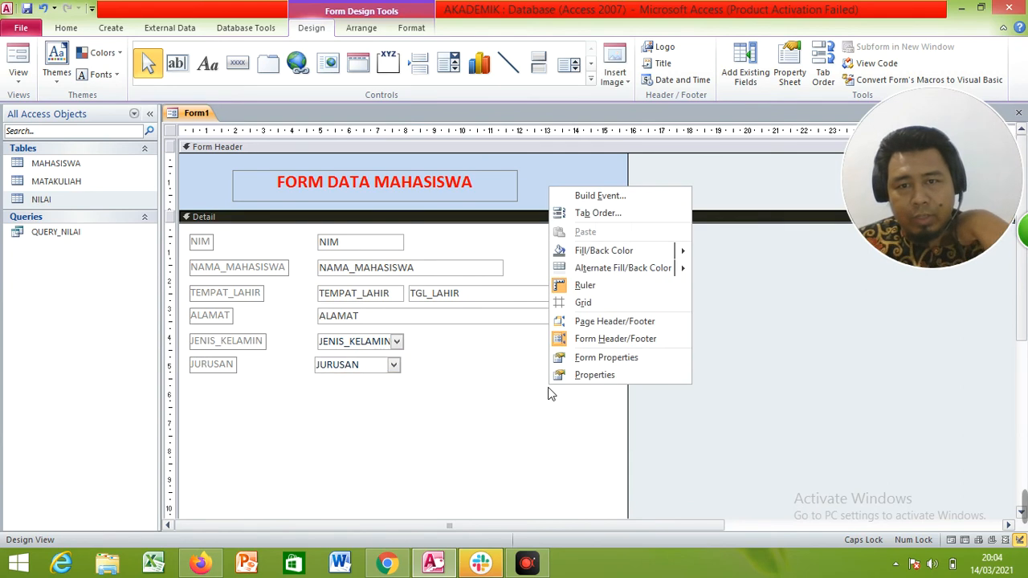
pyautogui.moveTo(634, 250)
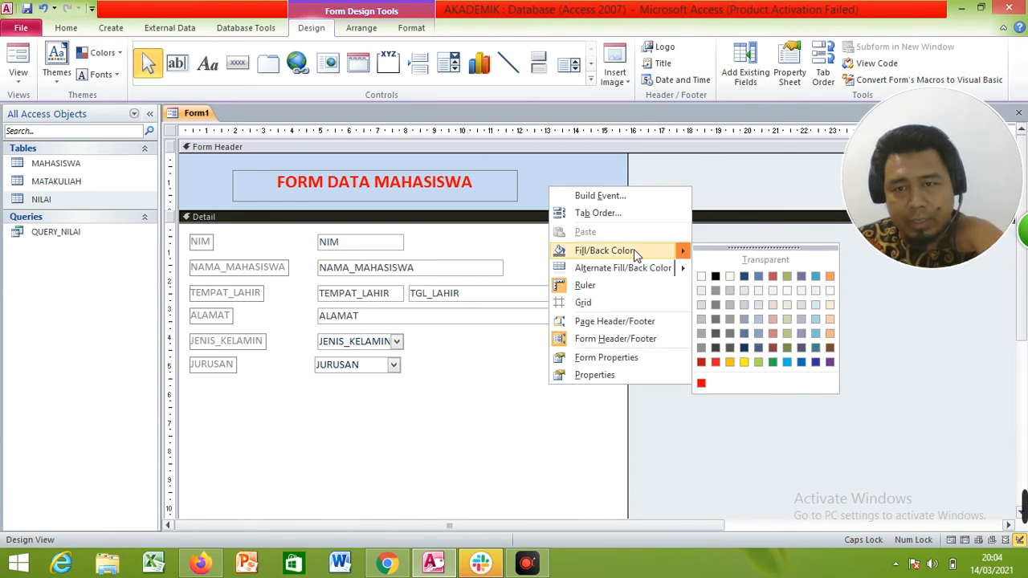
pyautogui.click(814, 277)
# - Set the Detail section's background color to the lightest orange tint
pyautogui.rightClick(410, 422)
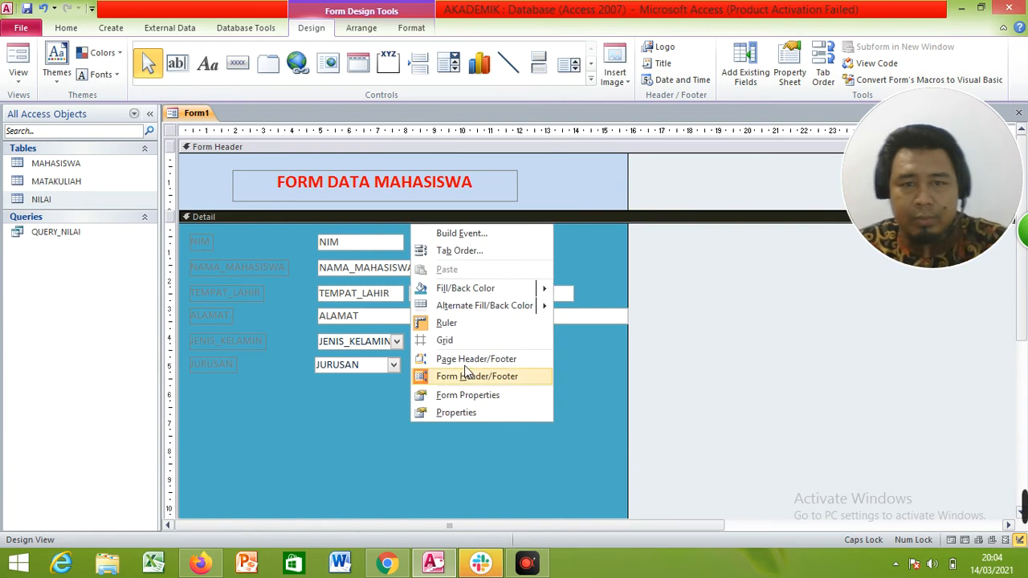
pyautogui.moveTo(518, 289)
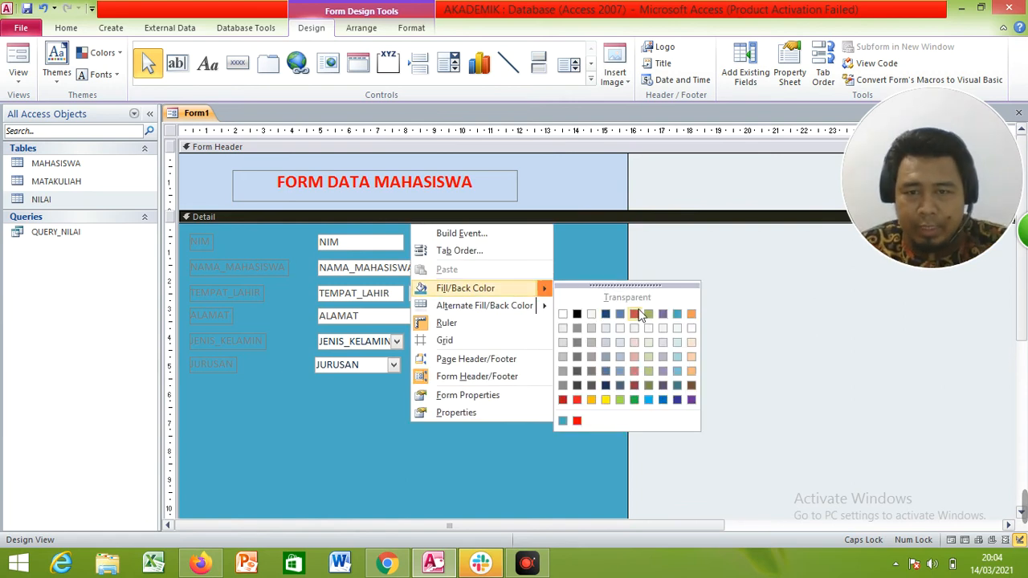
pyautogui.click(690, 331)
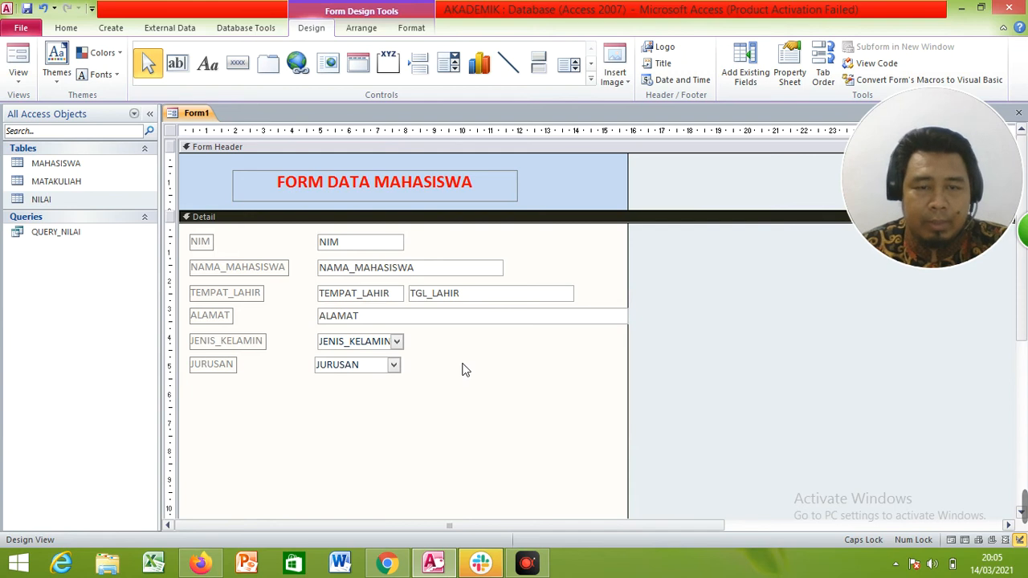
# - Check the rearranged form and its background in Form View, then go back to Design View
pyautogui.click(18, 58)
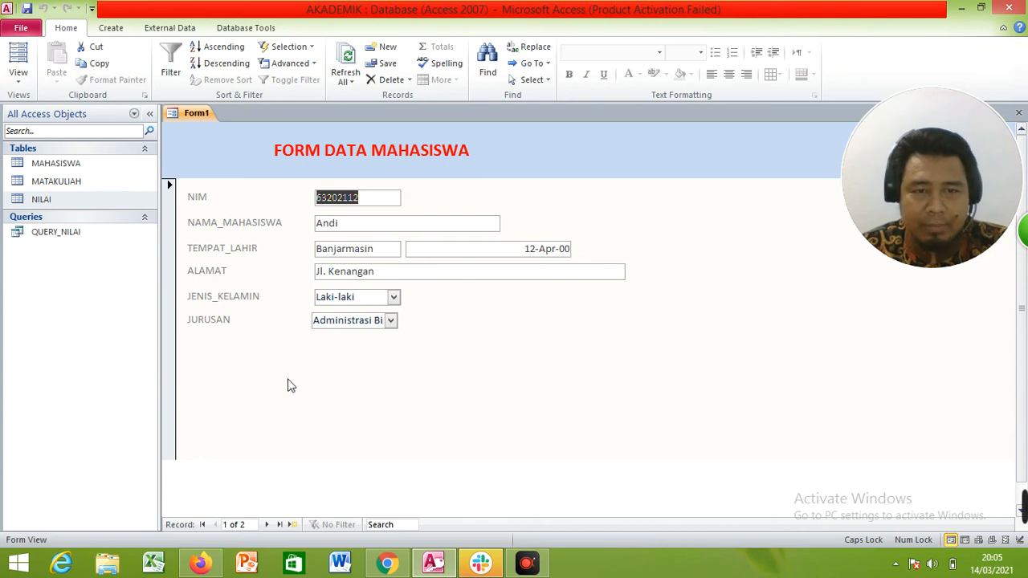
pyautogui.click(18, 84)
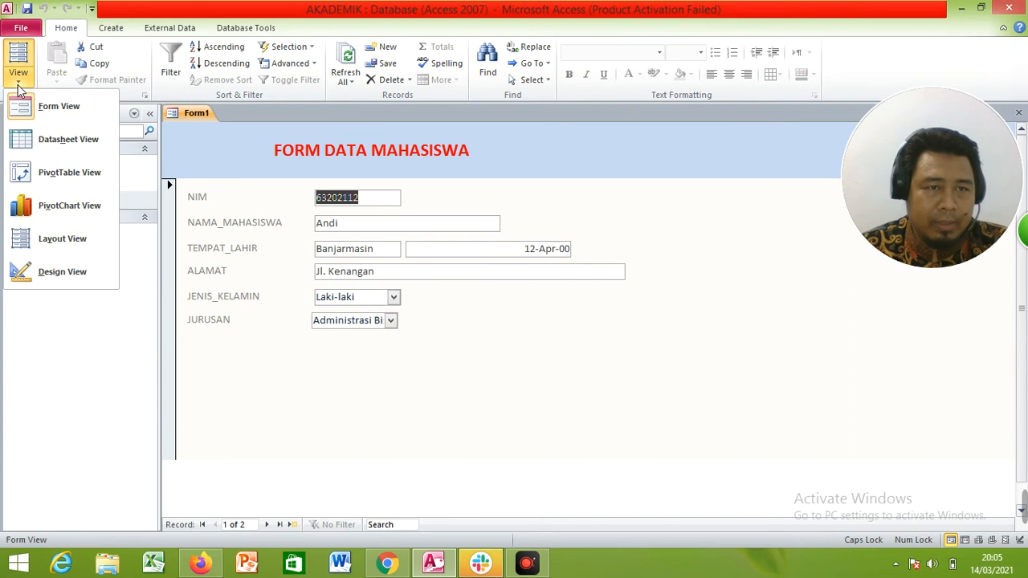
pyautogui.click(48, 274)
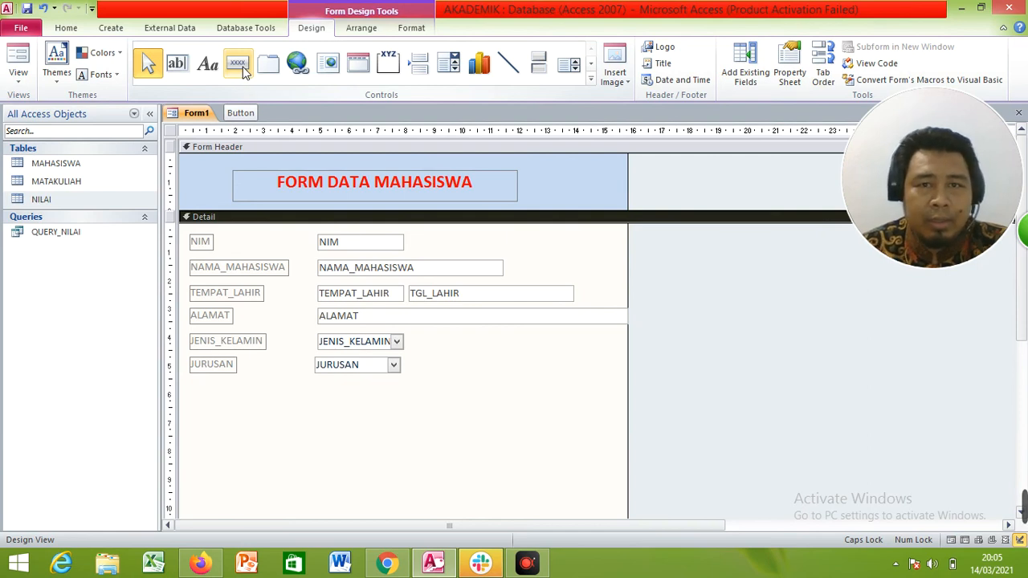
pyautogui.click(368, 28)
pyautogui.click(397, 33)
pyautogui.click(307, 31)
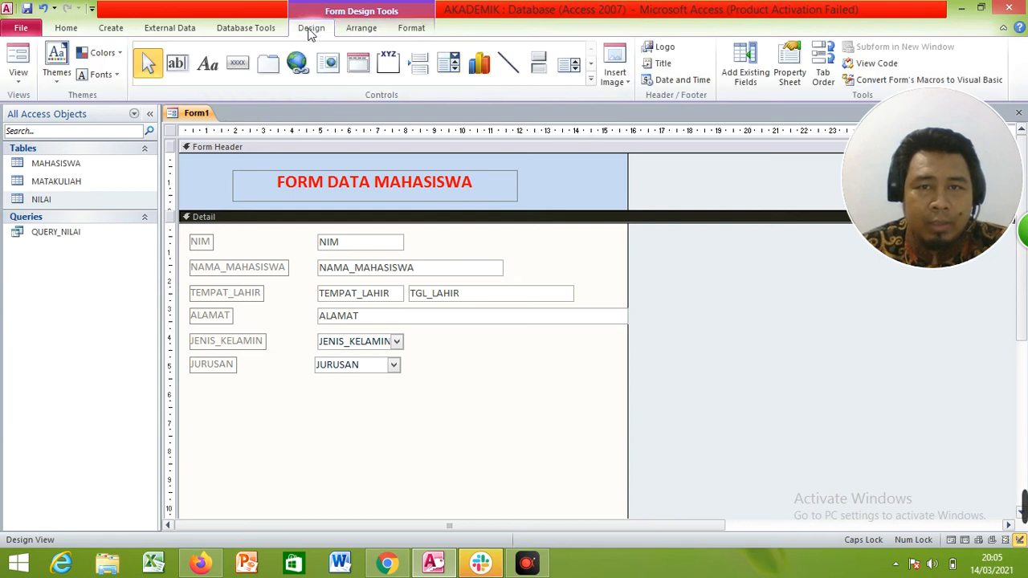
# - Place a command button below the JURUSAN label and assign it the Record Operations action Add New Record
pyautogui.click(590, 83)
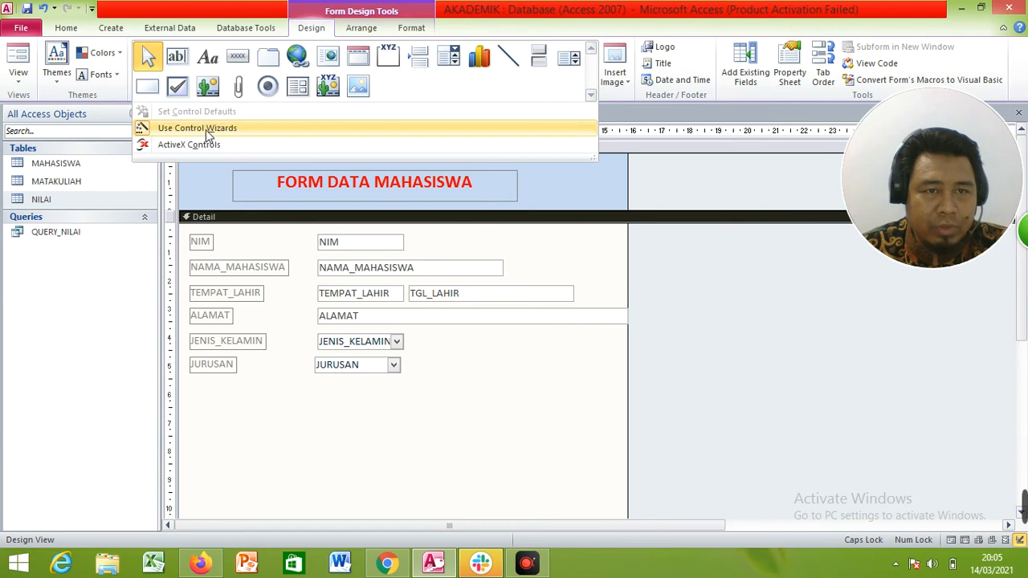
pyautogui.click(240, 58)
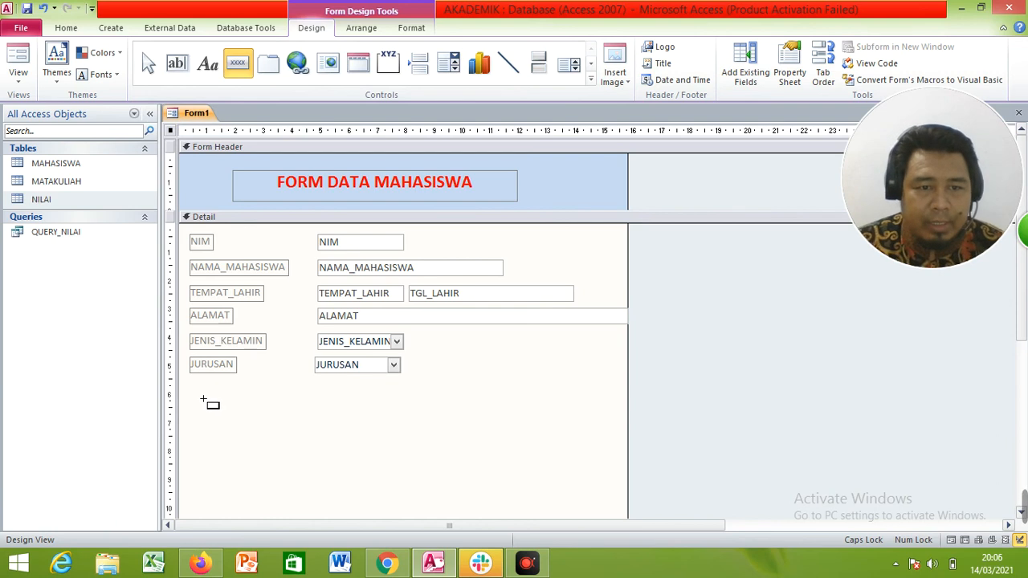
pyautogui.click(197, 397)
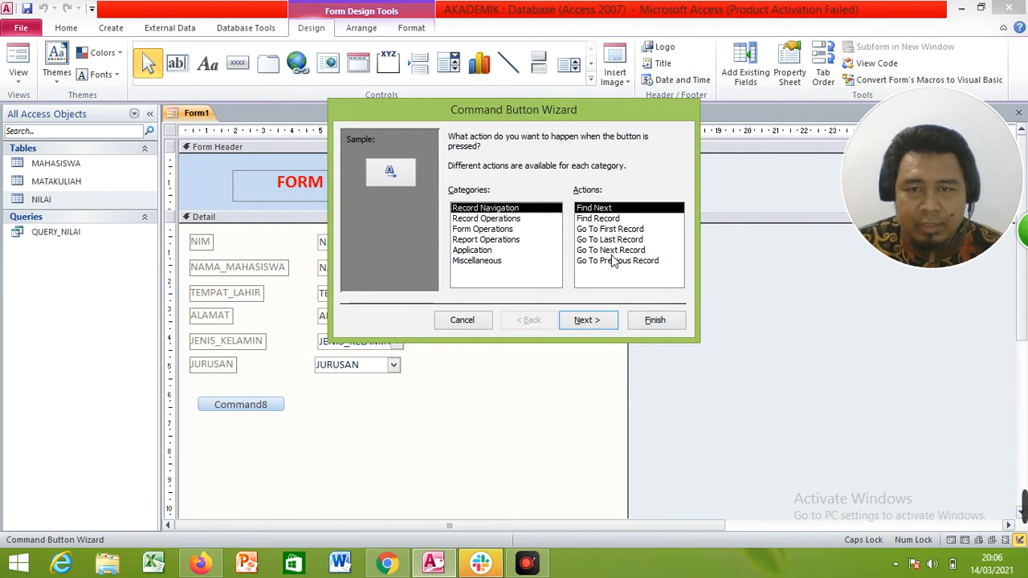
pyautogui.click(519, 219)
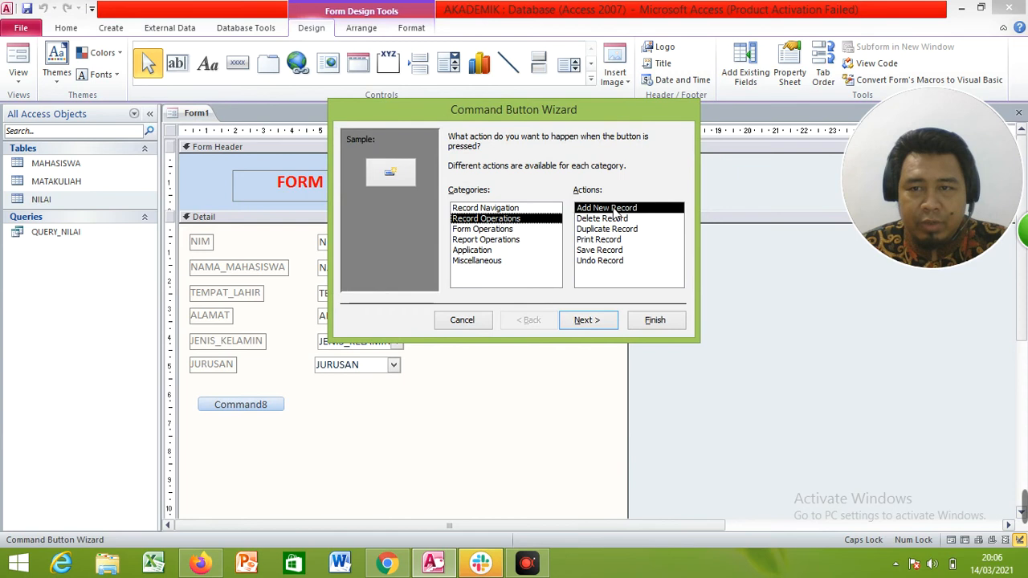
pyautogui.click(597, 321)
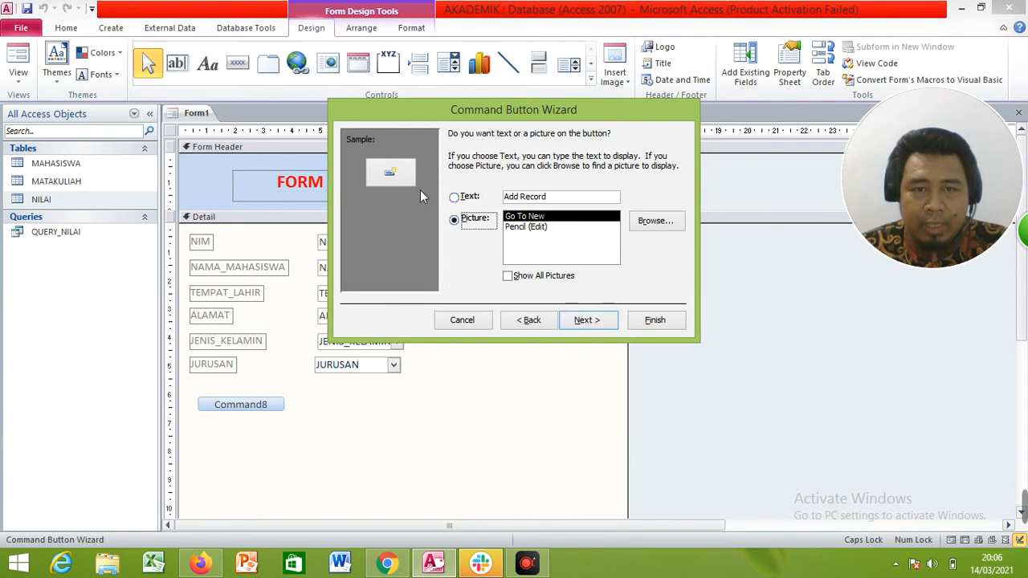
# - Show text instead of a picture on the new button, with the caption TAMBAH DATA
pyautogui.click(464, 198)
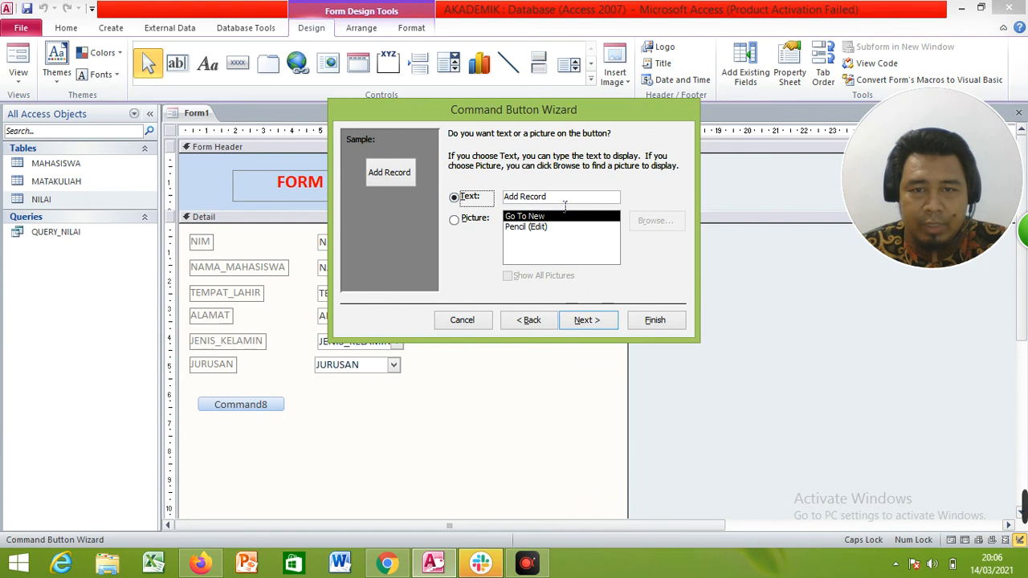
pyautogui.moveTo(565, 200); pyautogui.dragTo(479, 195)
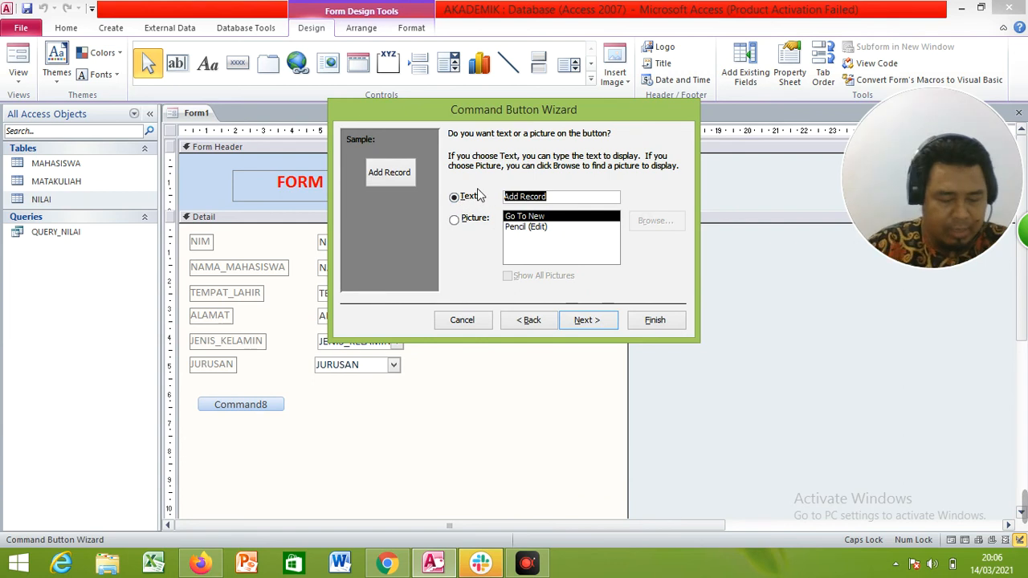
pyautogui.write('tA')
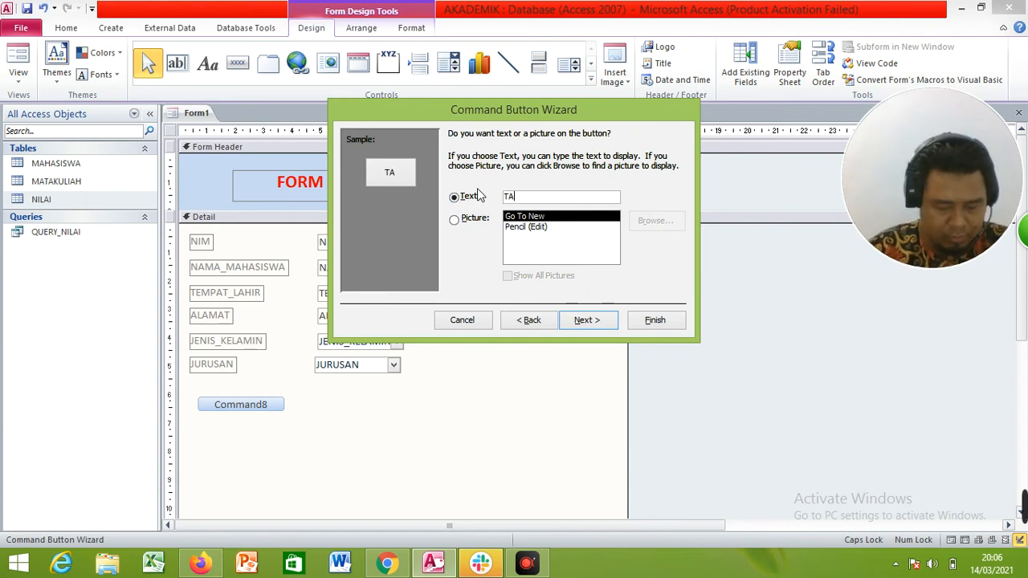
pyautogui.write('MBAH DATA')
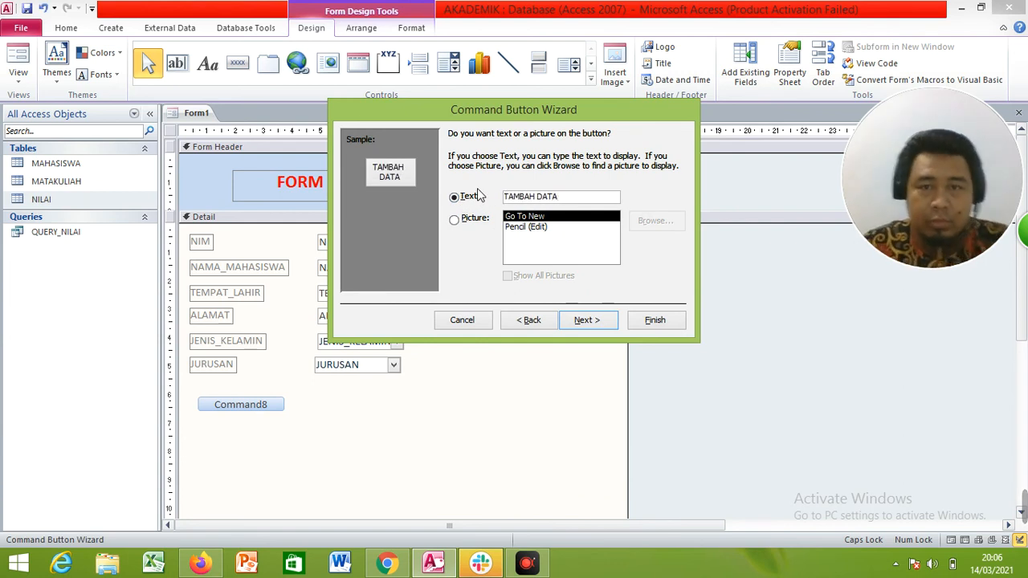
pyautogui.click(594, 325)
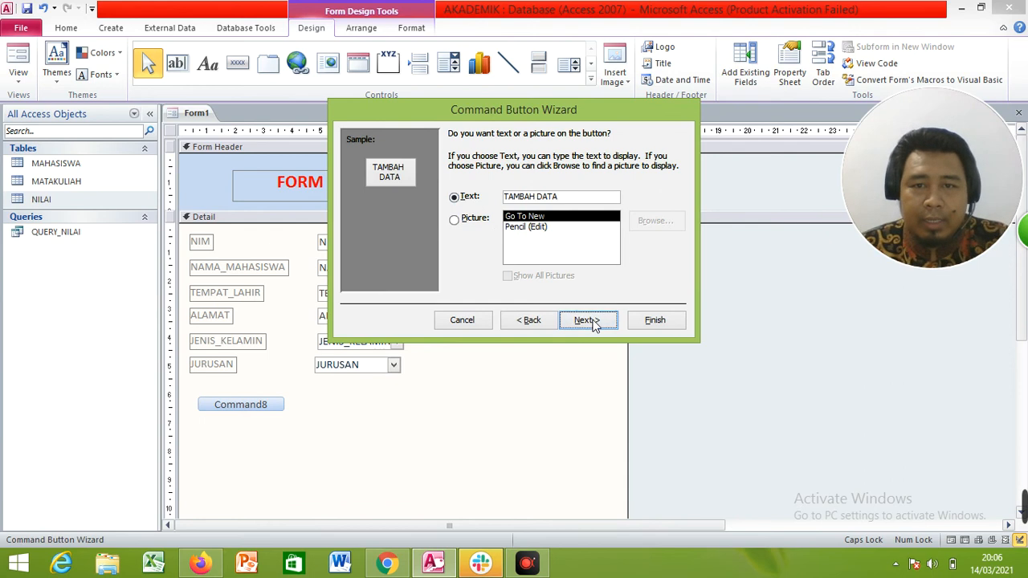
# - Name the add-record button TAMBAHDATA and finish the Command Button Wizard
pyautogui.write('TAMBAHDATA')
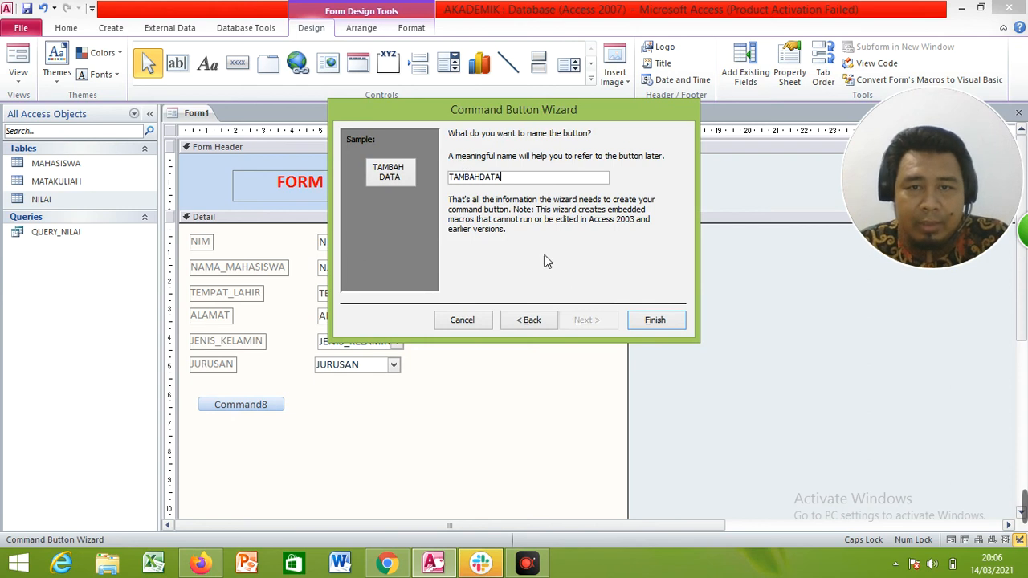
pyautogui.click(529, 319)
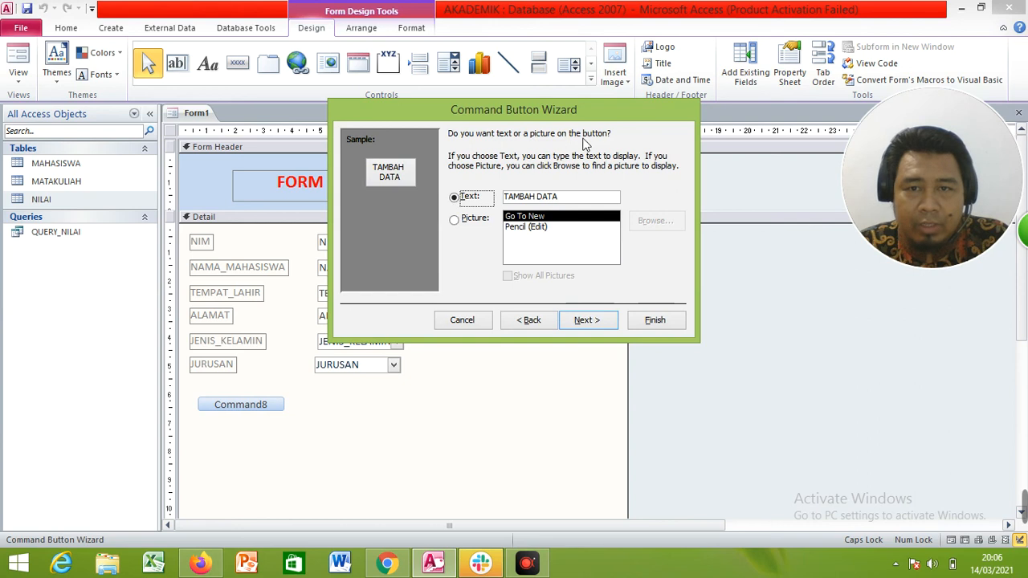
pyautogui.click(589, 322)
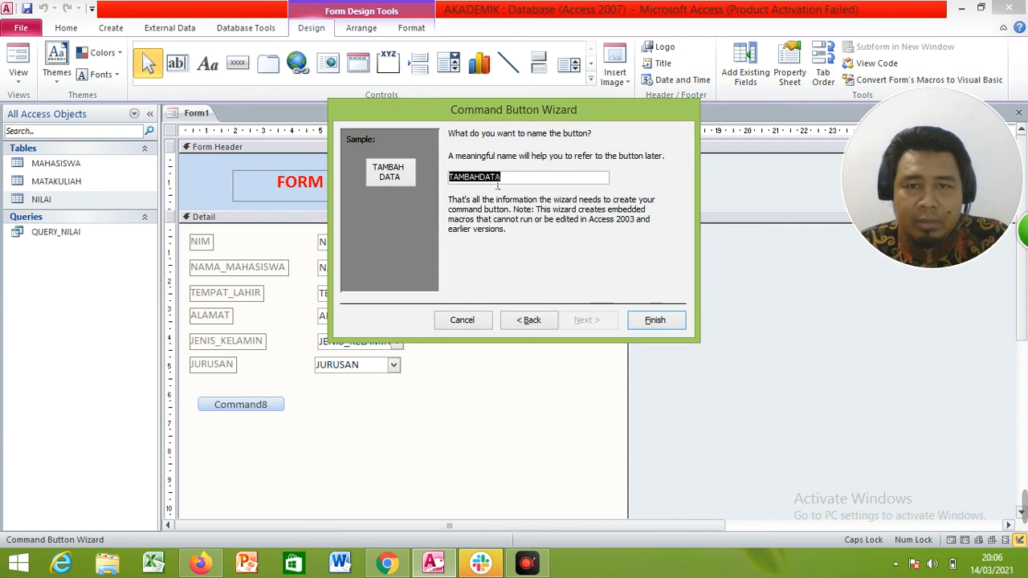
pyautogui.click(655, 322)
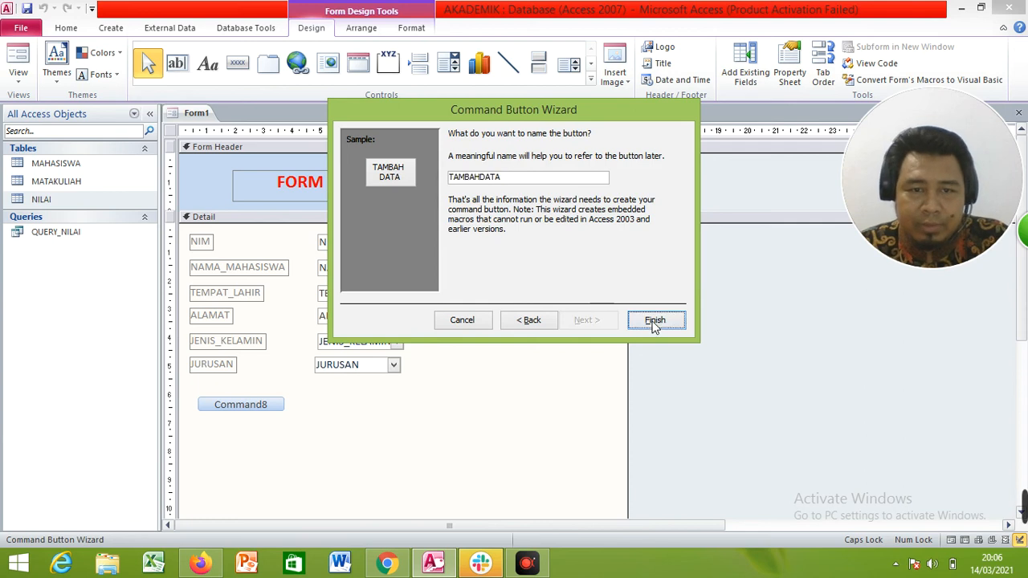
pyautogui.click(249, 441)
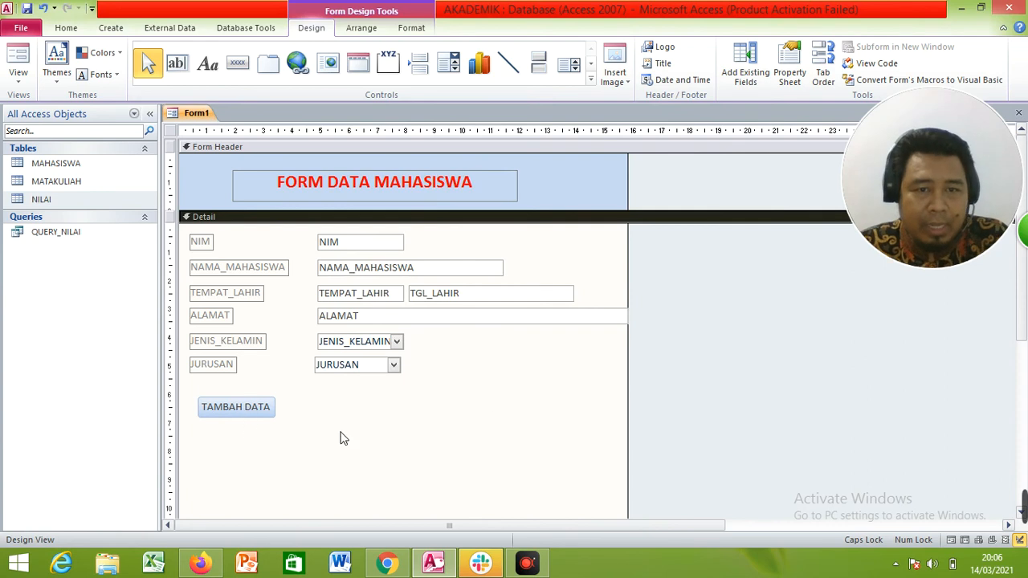
# - Check the TAMBAH DATA button in Form View, then go back to Design View
pyautogui.click(30, 64)
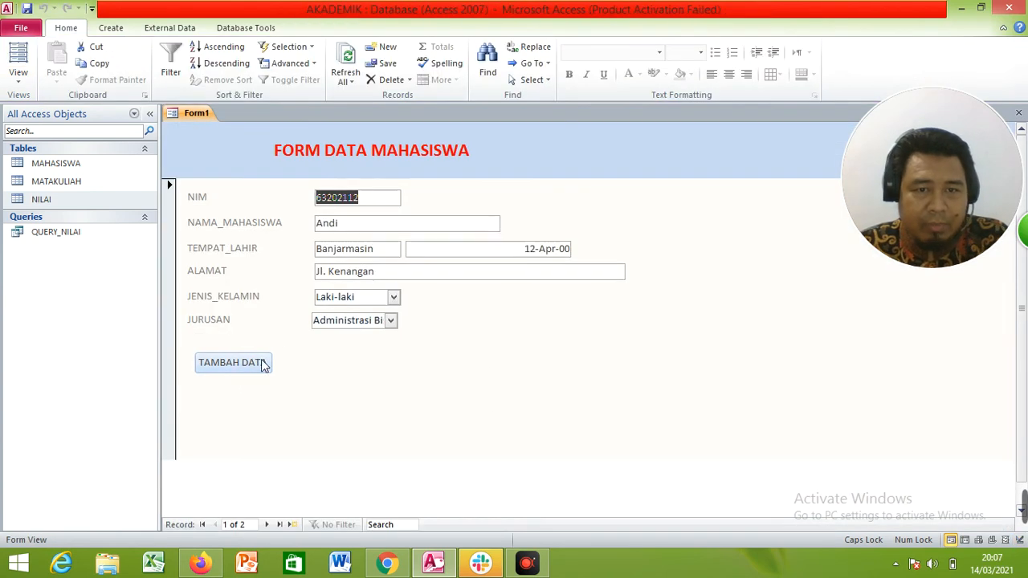
pyautogui.click(23, 81)
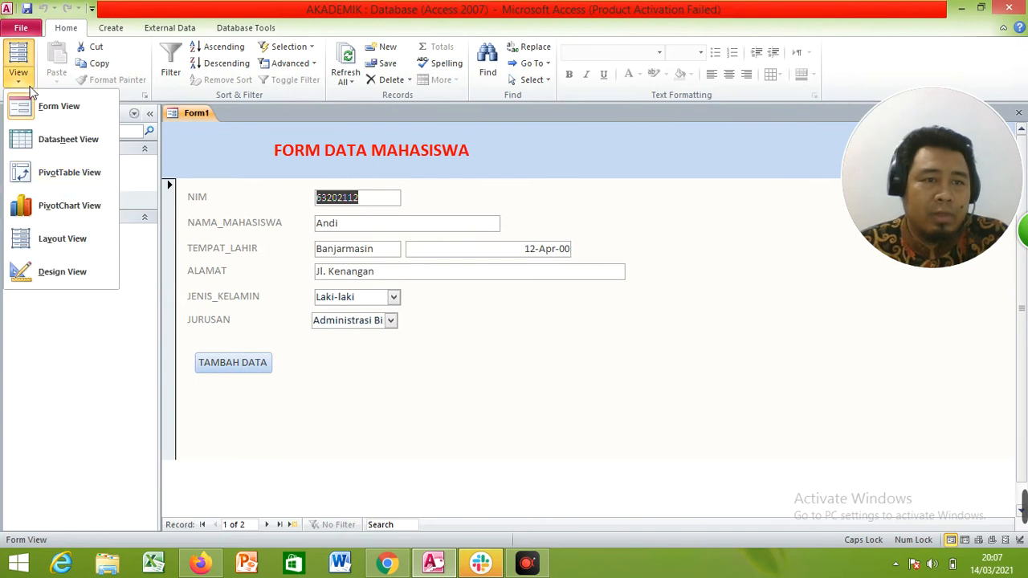
pyautogui.click(60, 274)
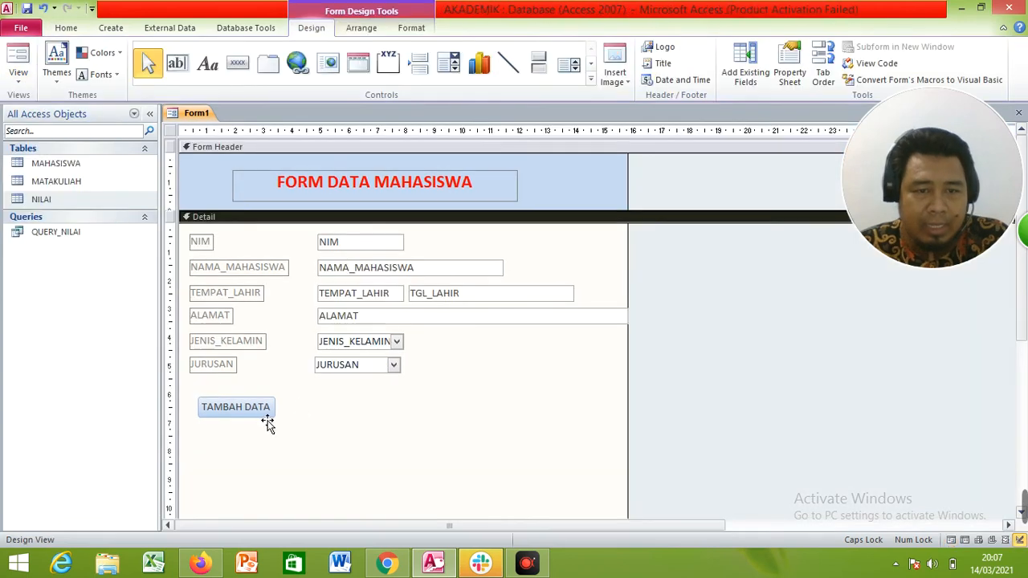
pyautogui.moveTo(269, 420)
pyautogui.mouseDown()
pyautogui.moveTo(291, 423)
pyautogui.moveTo(269, 423)
pyautogui.moveTo(275, 416)
pyautogui.mouseUp()
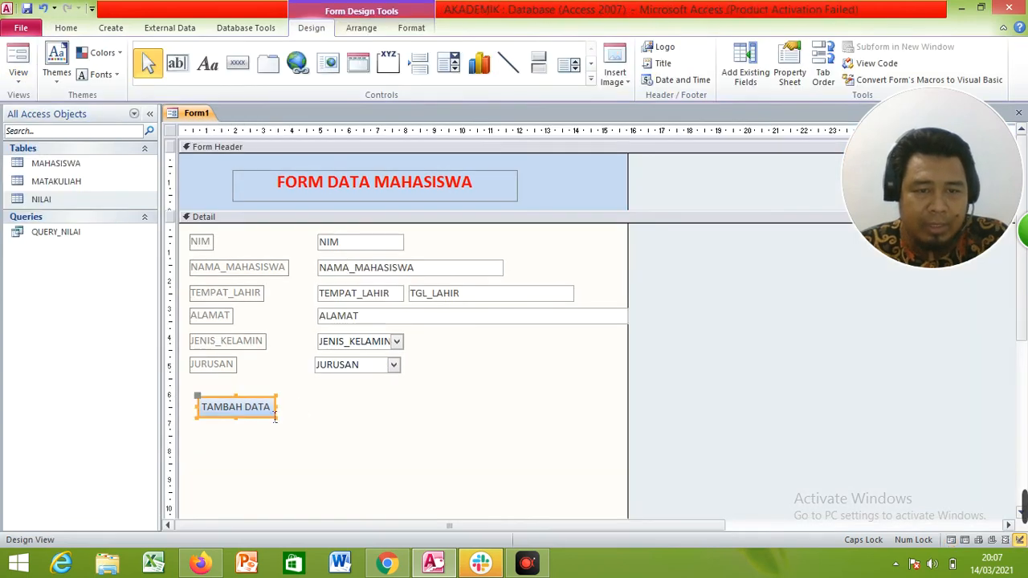
pyautogui.click(317, 410)
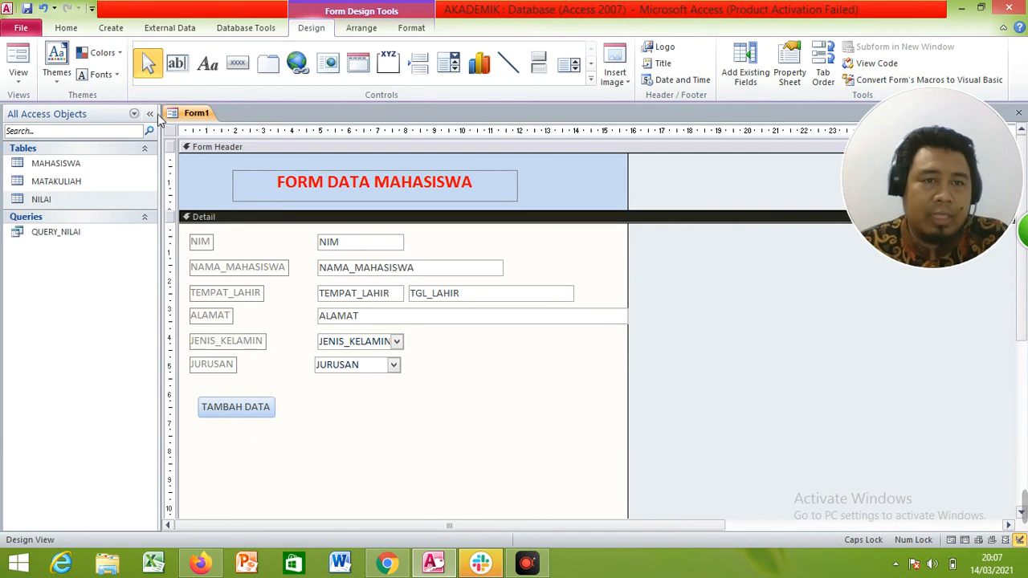
# - Place a second command button below TAMBAH DATA and assign it the Record Operations action Delete Record
pyautogui.click(237, 62)
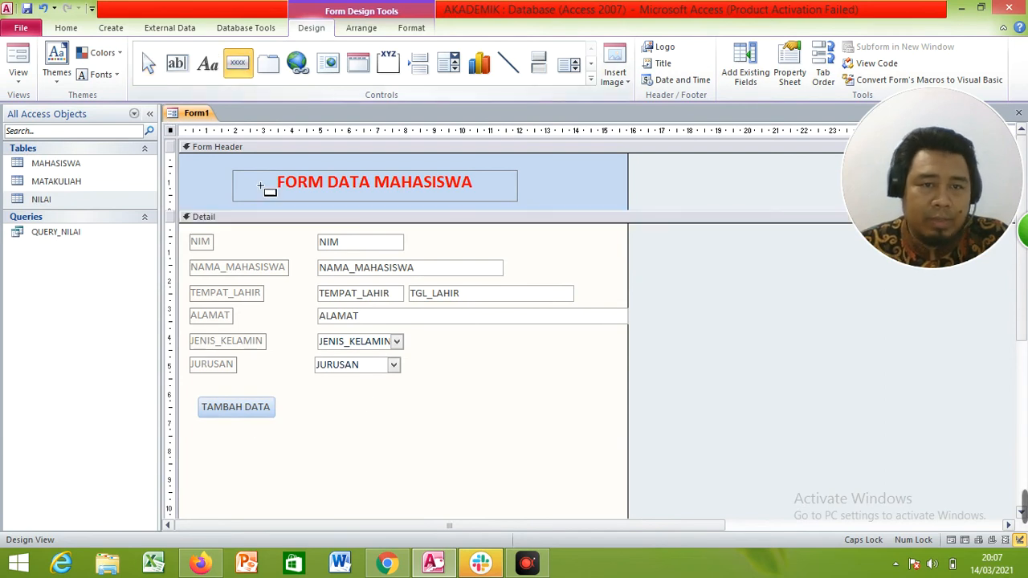
pyautogui.click(206, 436)
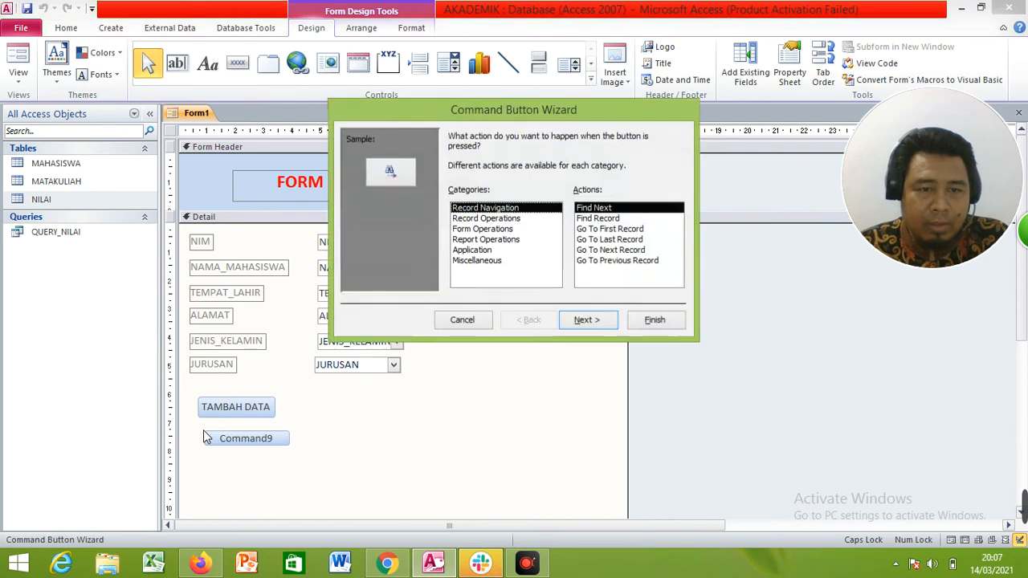
pyautogui.click(493, 220)
pyautogui.click(596, 220)
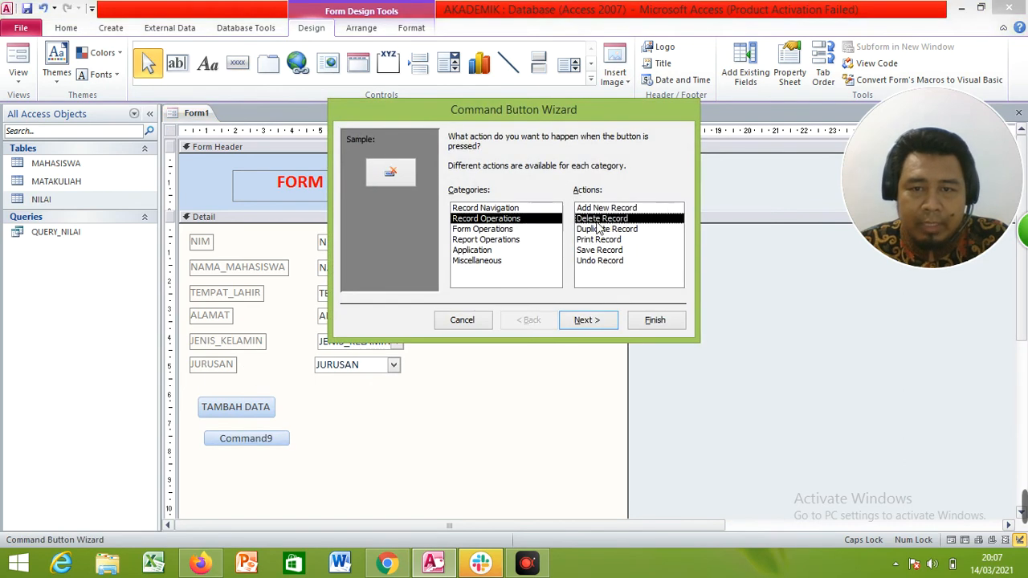
pyautogui.click(584, 320)
# - Show text instead of a picture on the delete button, with the caption HAPUS DATA
pyautogui.click(455, 197)
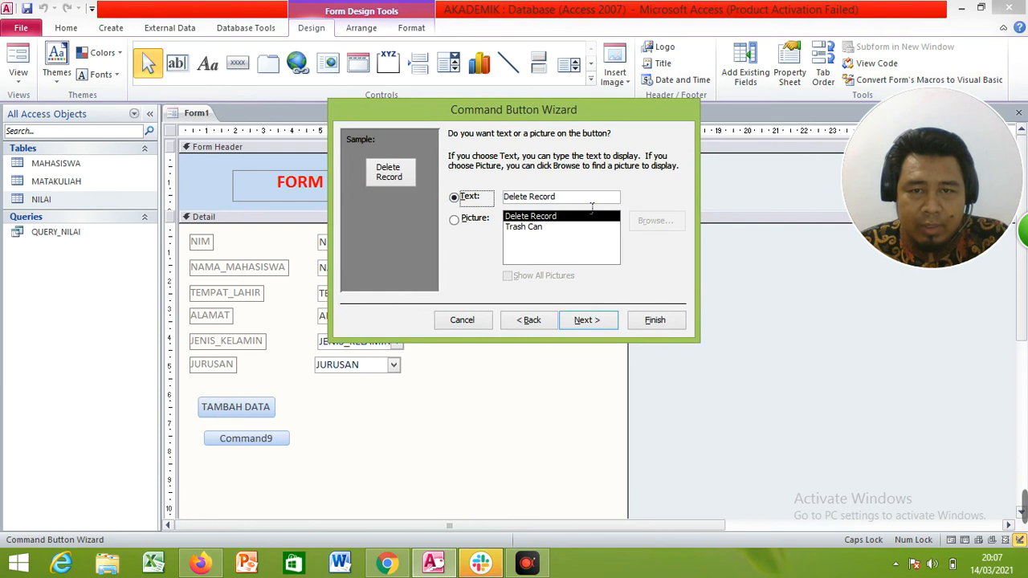
pyautogui.write('HAP')
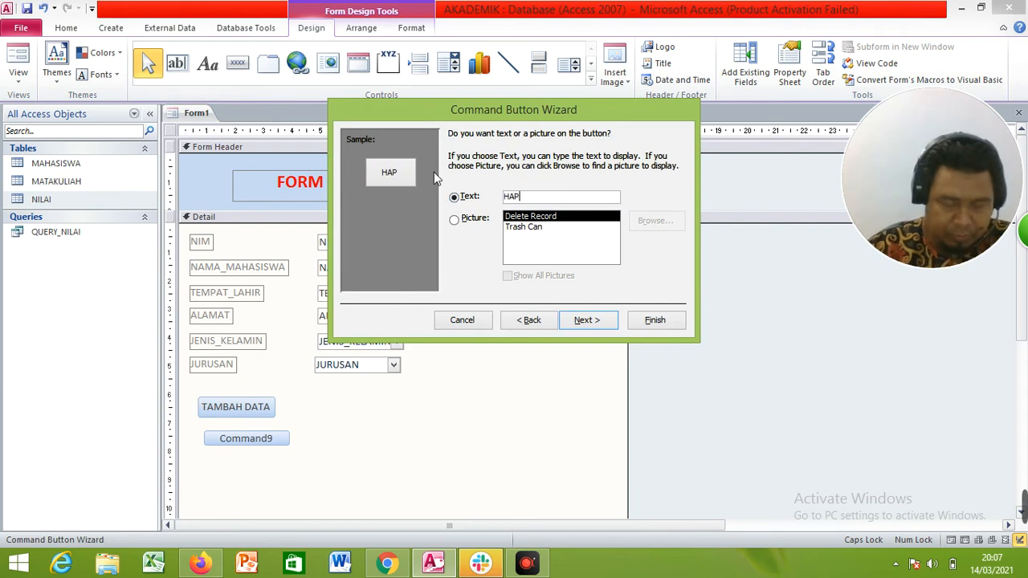
pyautogui.write('US DATA')
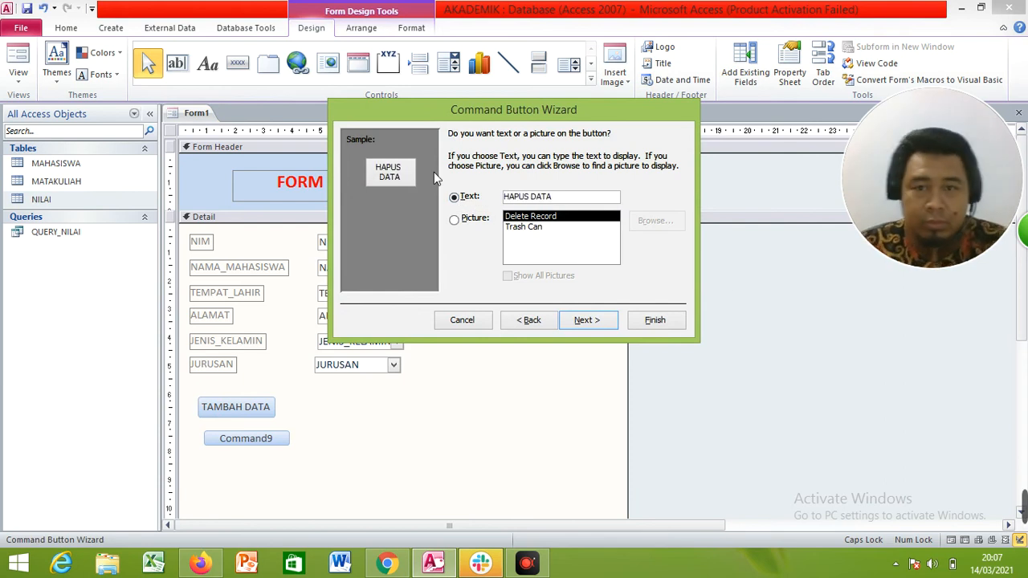
pyautogui.click(587, 320)
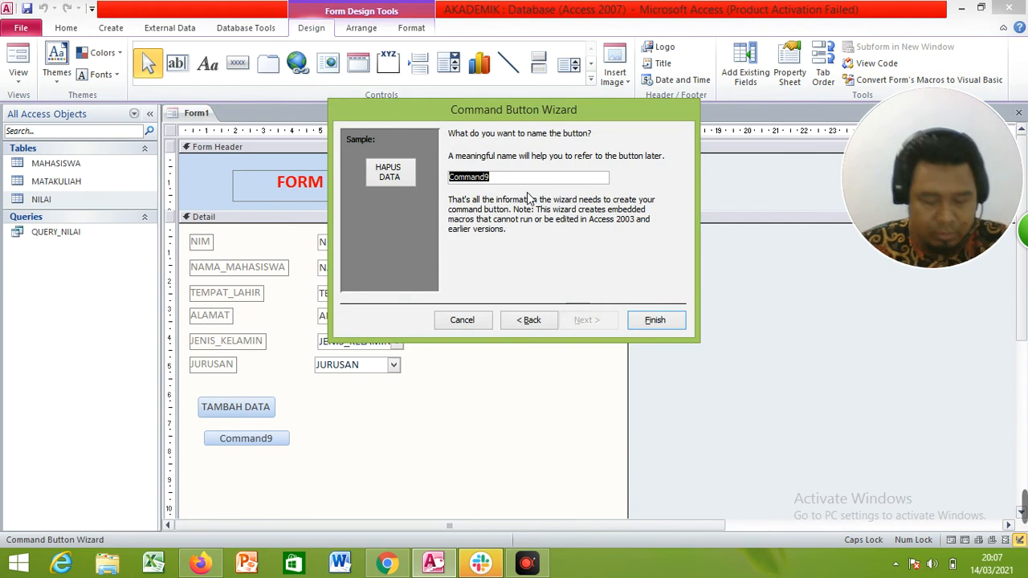
# - Name the delete button HAPUSDATA and finish the Command Button Wizard
pyautogui.write('H')
pyautogui.press('BackSpace')
pyautogui.write('HAPU')
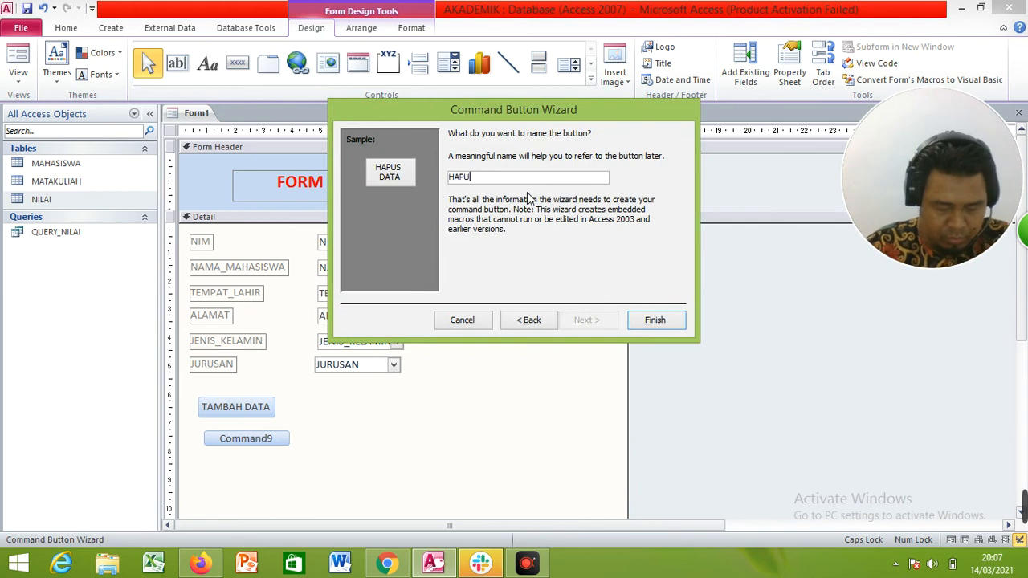
pyautogui.write('SDATA')
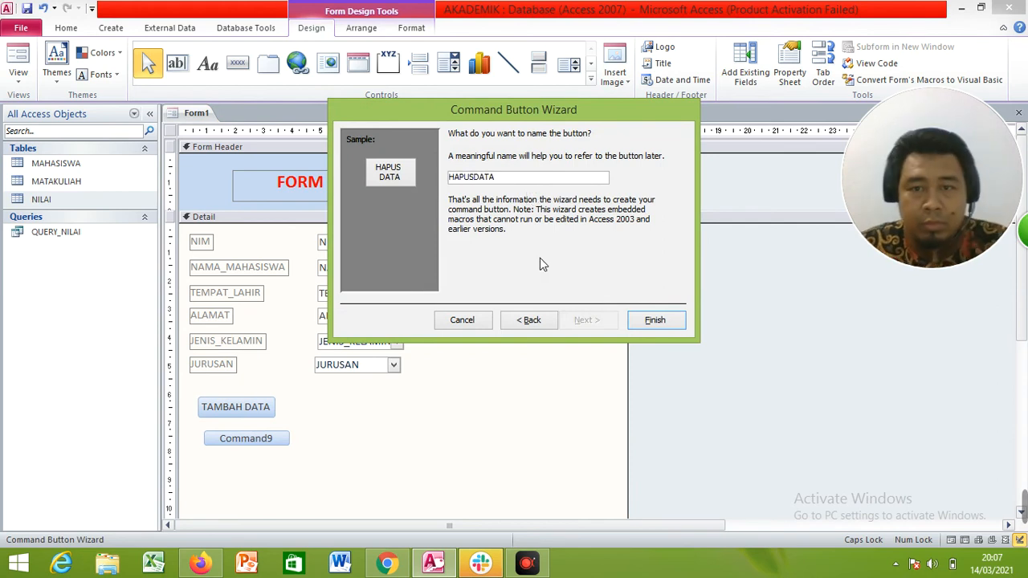
pyautogui.click(670, 321)
pyautogui.click(270, 459)
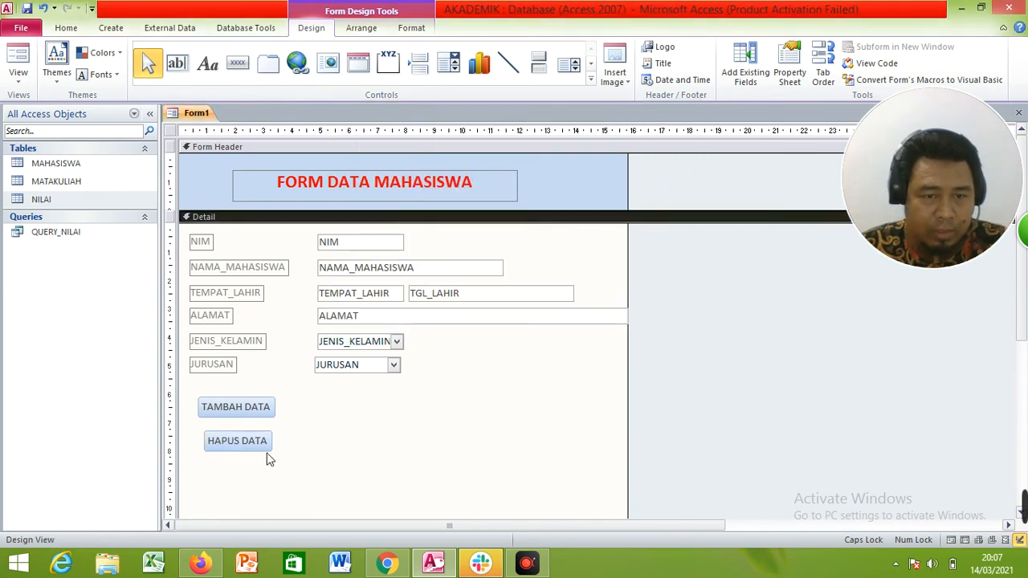
# - Move the HAPUS DATA button directly under TAMBAH DATA and widen it to the same width
pyautogui.click(250, 449)
pyautogui.moveTo(250, 449); pyautogui.dragTo(282, 438)
pyautogui.click(319, 445)
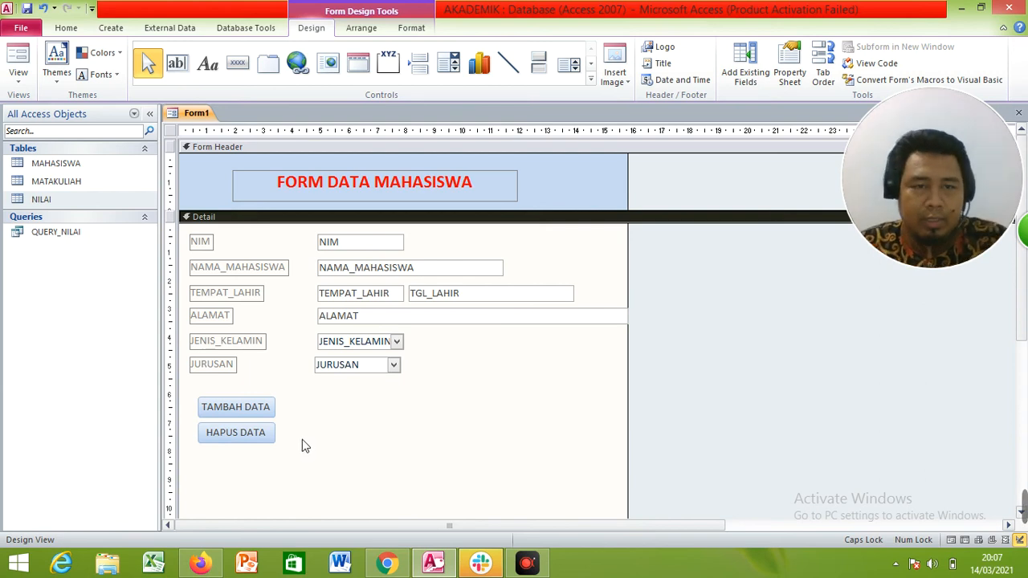
# - Place a command button beside TAMBAH DATA and assign it the Record Navigation action Find Record
pyautogui.click(238, 64)
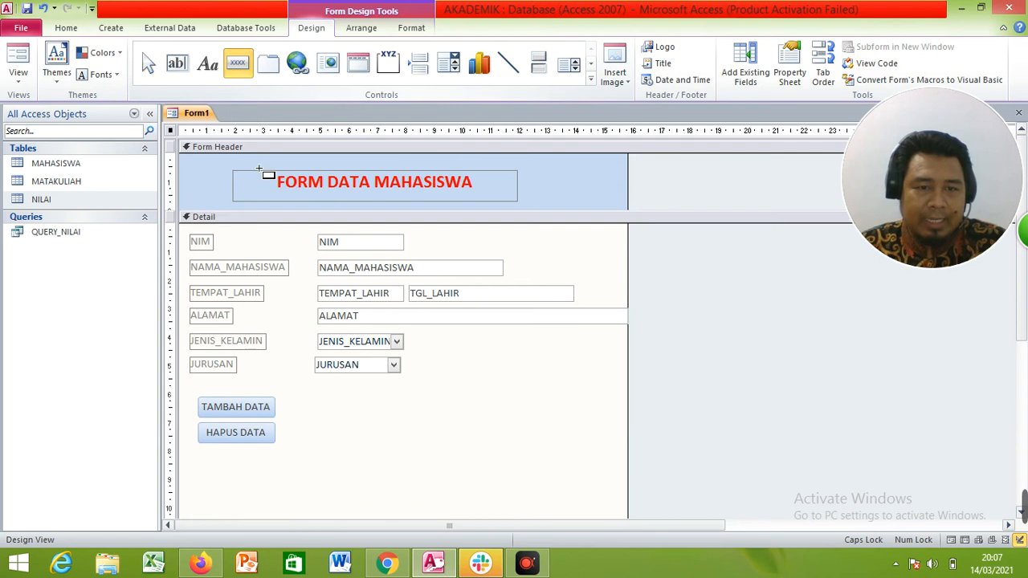
pyautogui.click(329, 401)
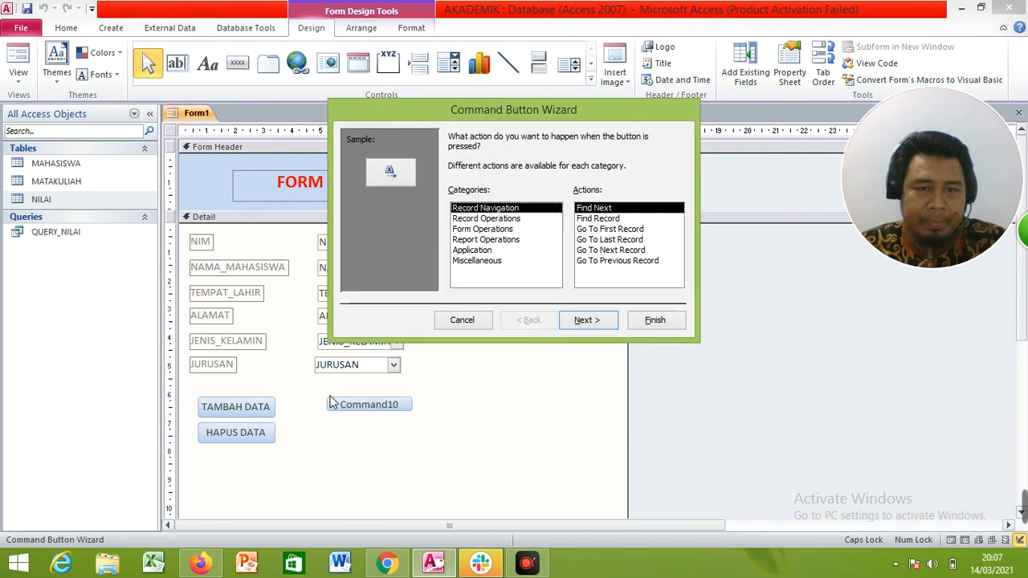
pyautogui.click(617, 220)
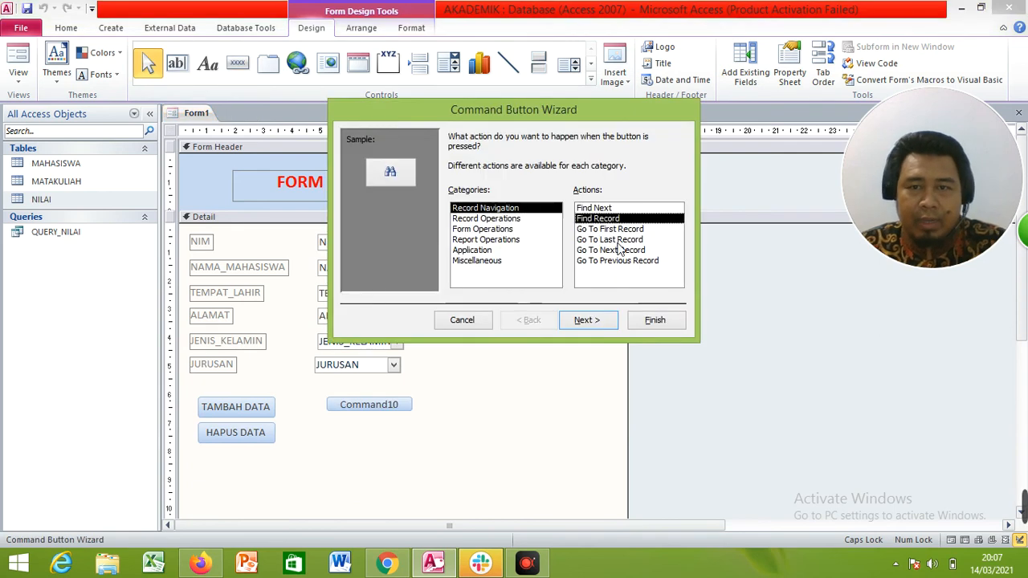
pyautogui.click(594, 321)
# - Give the find button the text caption CARI DATA, name it CARIDATA and finish the Command Button Wizard
pyautogui.click(468, 196)
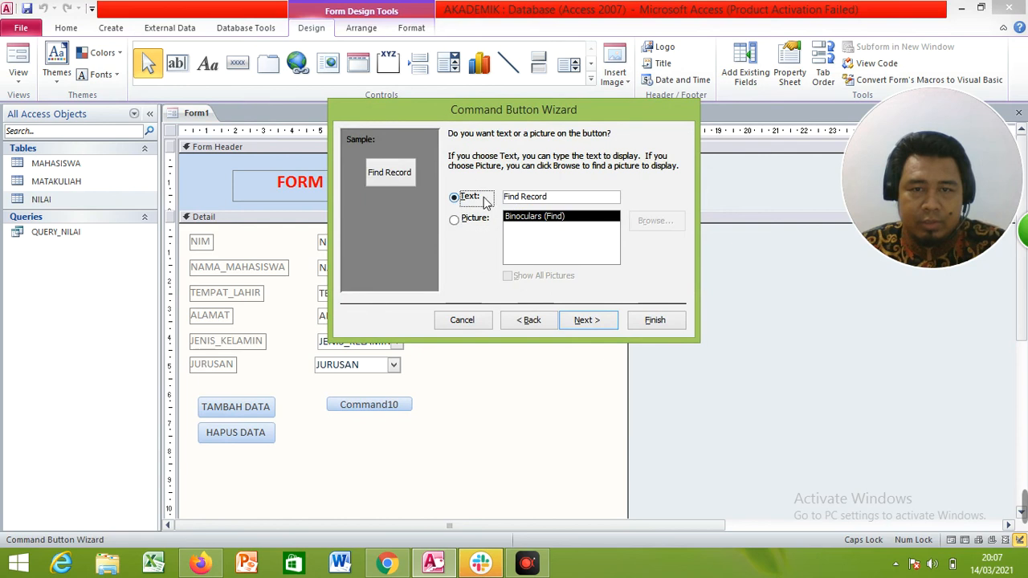
pyautogui.write('CARI DATA')
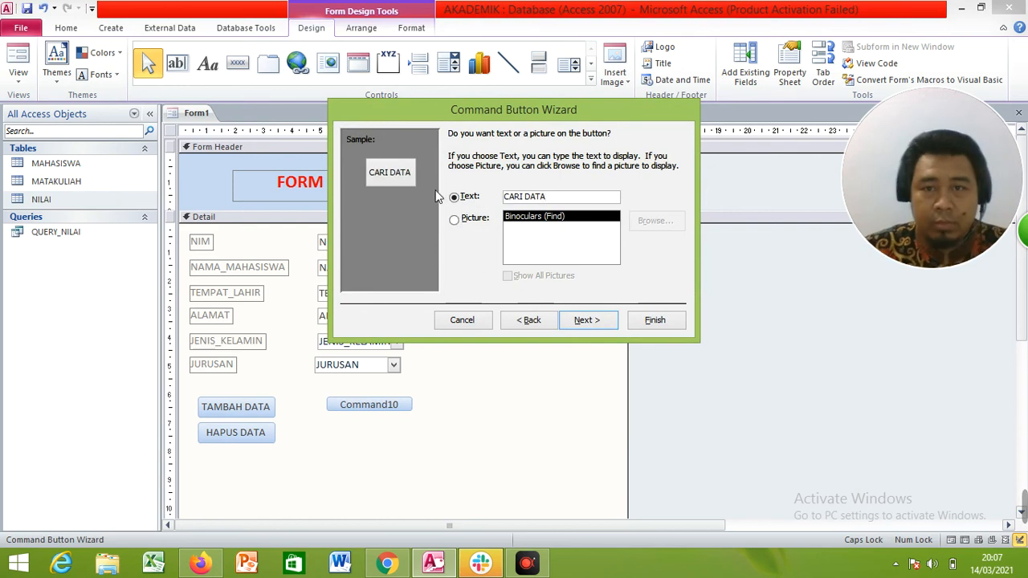
pyautogui.click(587, 320)
pyautogui.write('CARIDATA')
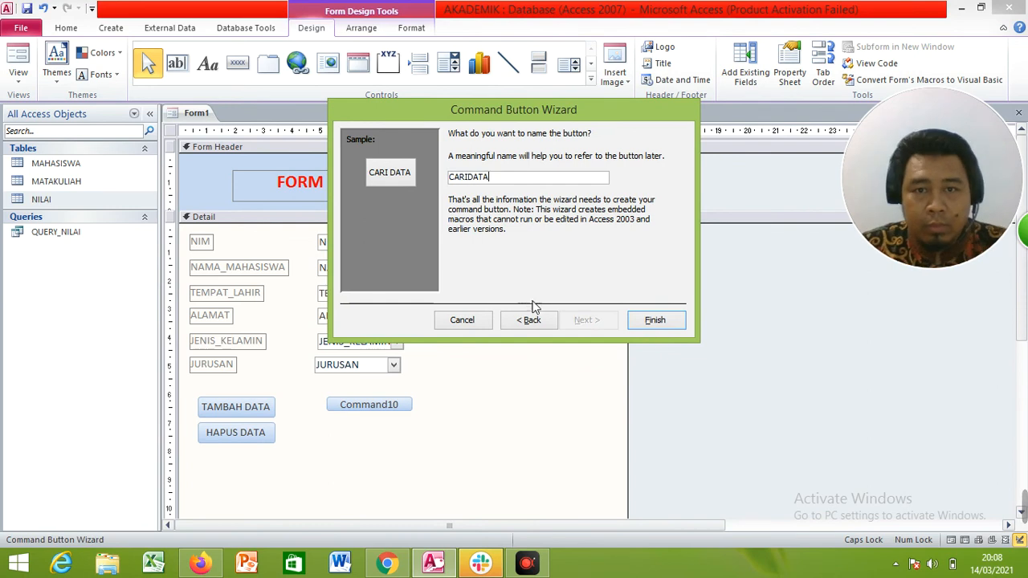
pyautogui.click(656, 320)
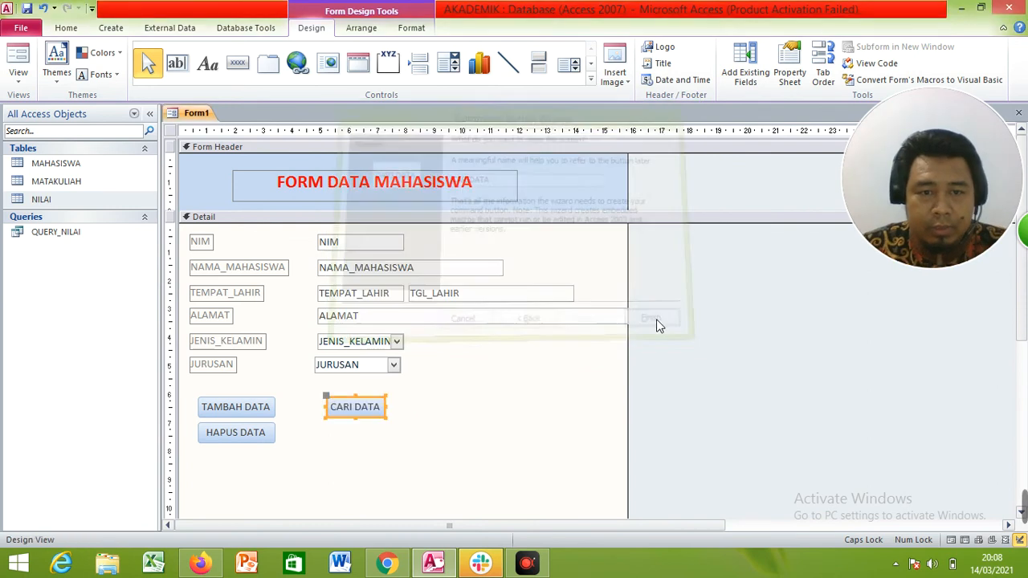
# - Widen the CARI DATA button and line it up beneath the JURUSAN field, level with TAMBAH DATA
pyautogui.moveTo(397, 417)
pyautogui.mouseDown()
pyautogui.moveTo(426, 418)
pyautogui.moveTo(410, 417)
pyautogui.mouseUp()
pyautogui.click(415, 421)
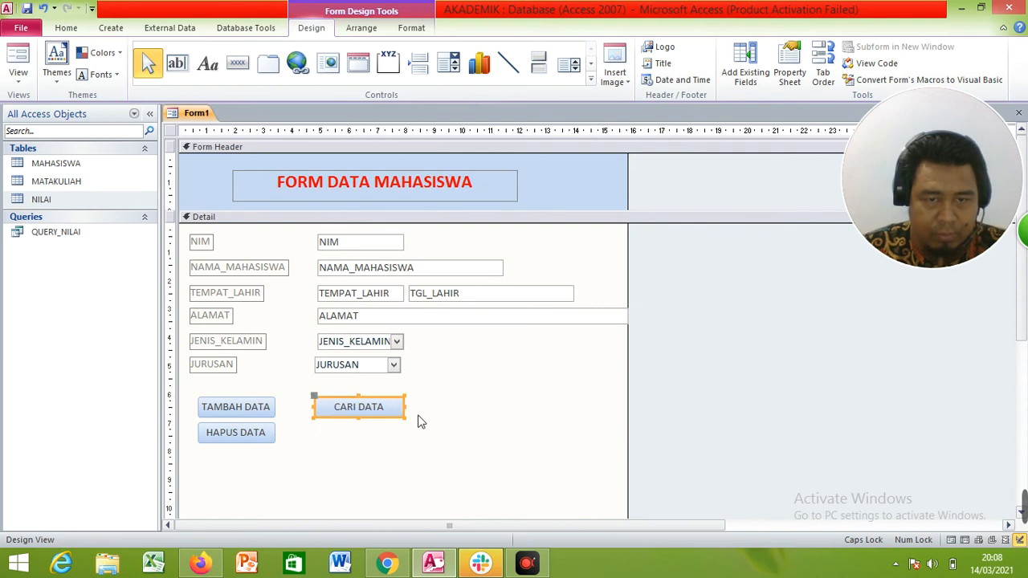
pyautogui.click(434, 447)
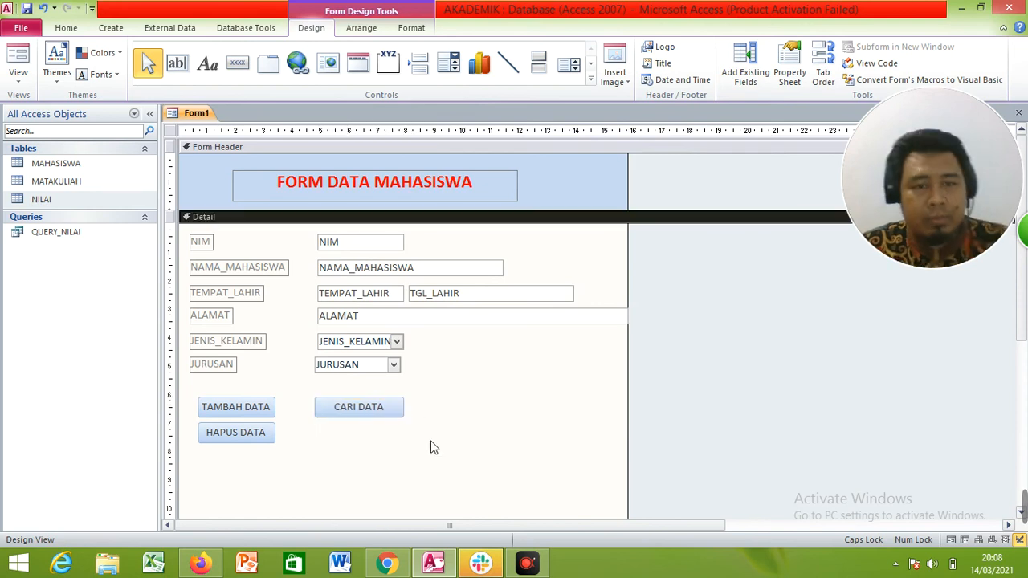
# - Place a command button below CARI DATA and assign it the Record Operations action Save Record
pyautogui.click(245, 69)
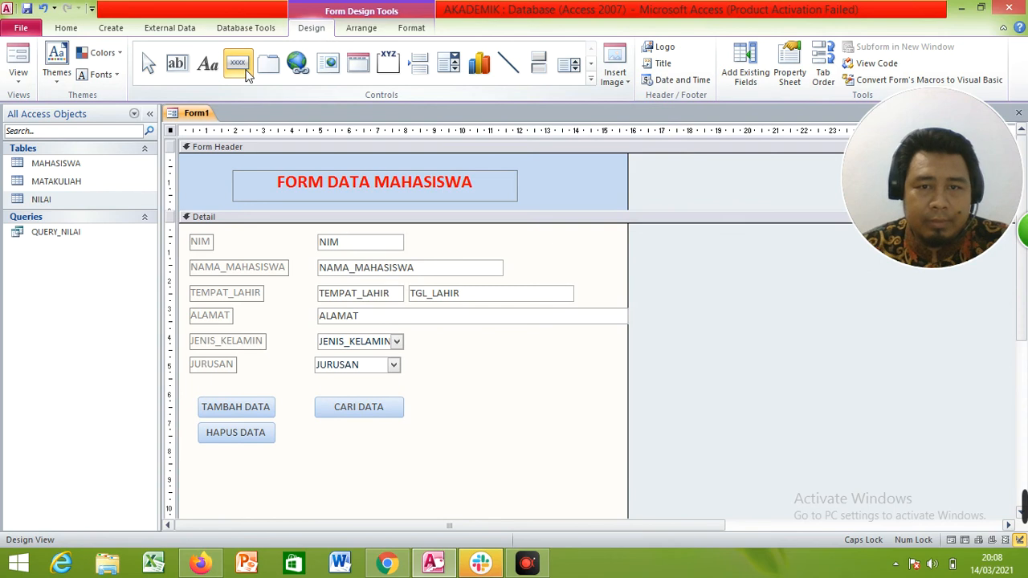
pyautogui.click(319, 434)
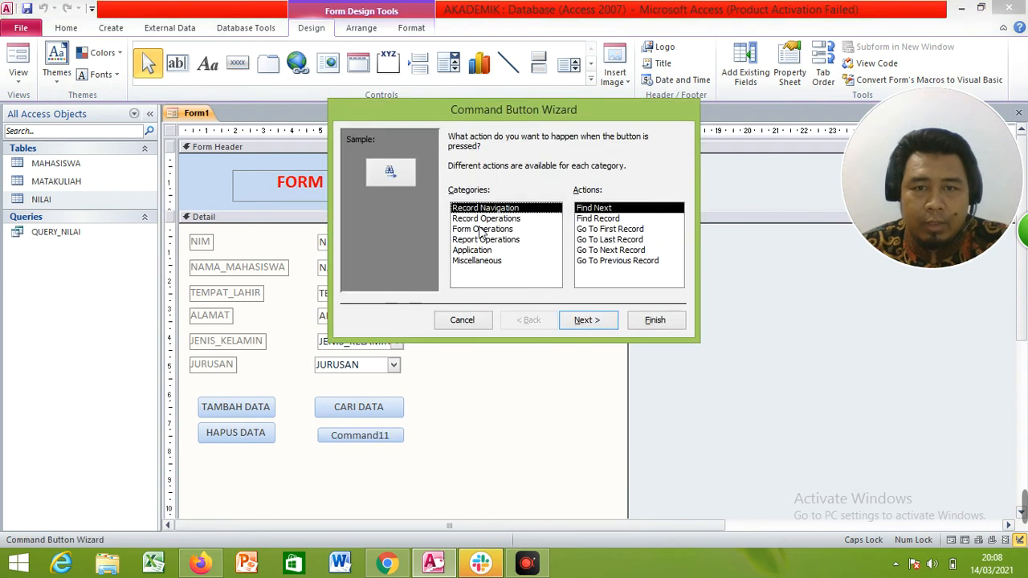
pyautogui.click(485, 220)
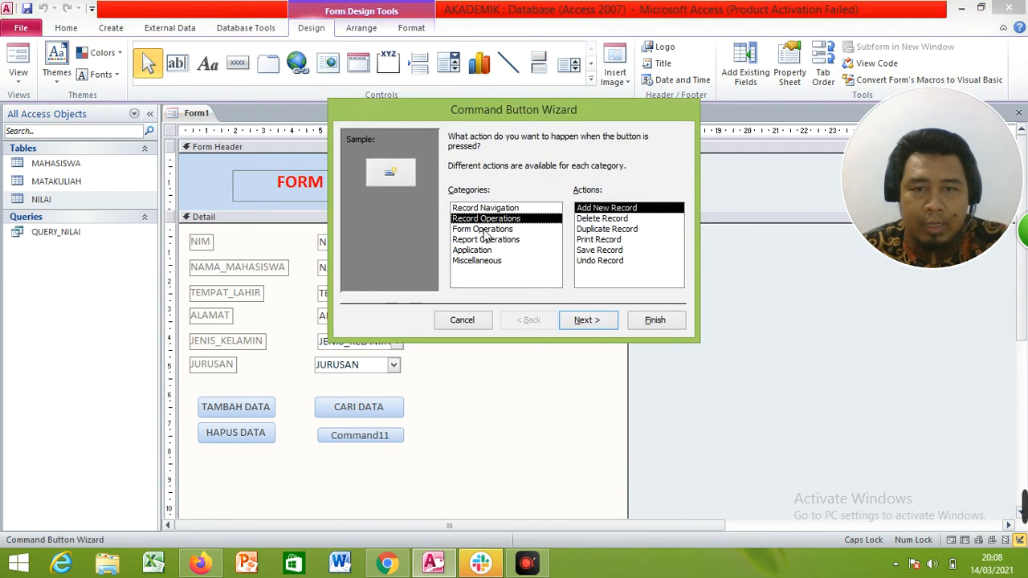
pyautogui.click(604, 251)
pyautogui.click(591, 320)
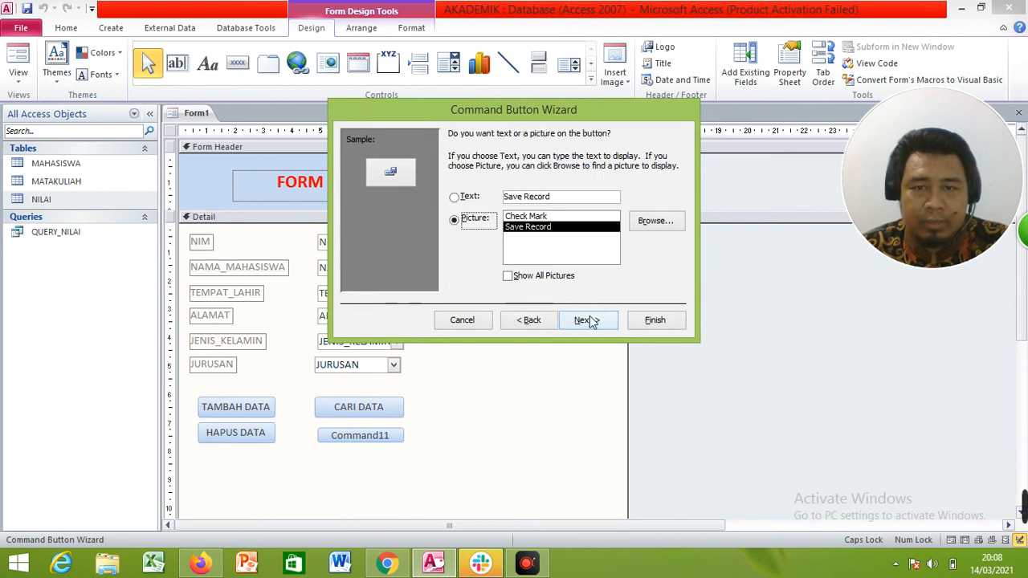
# - Give the save button the text caption SIMPAN DATA, name it SIMPAN DATA and finish the Command Button Wizard
pyautogui.click(472, 197)
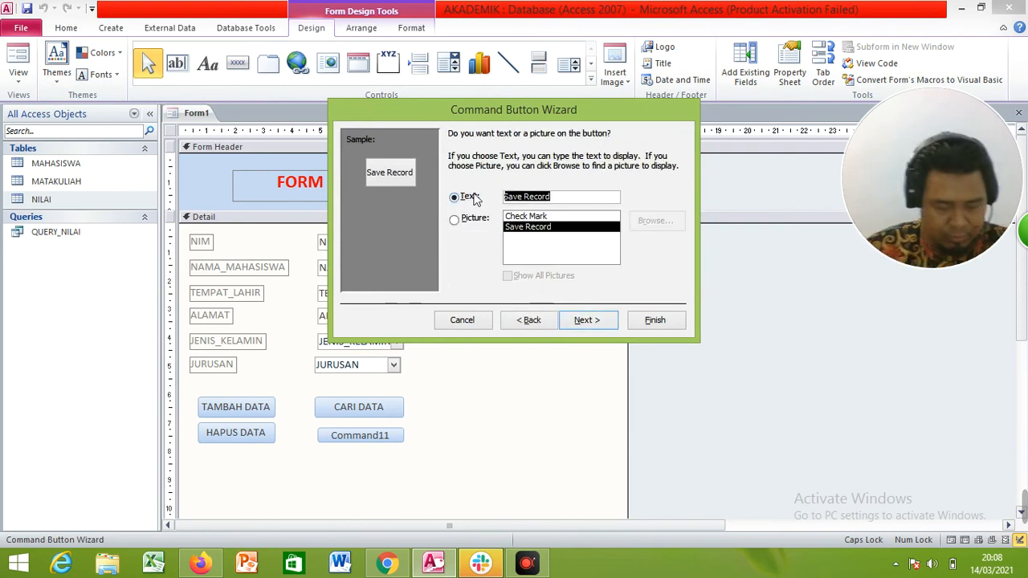
pyautogui.write('SIMPAN DATA')
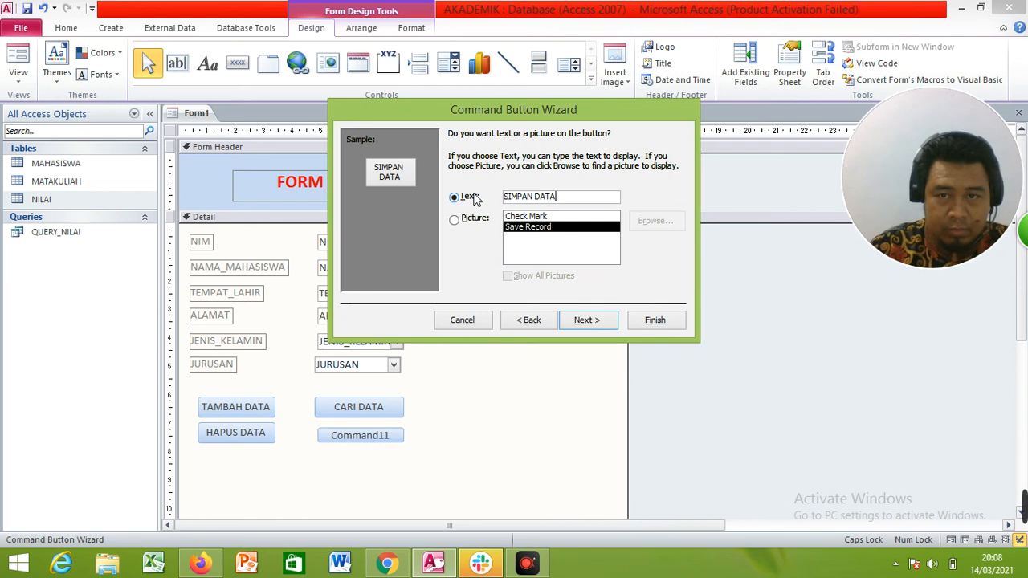
pyautogui.click(587, 320)
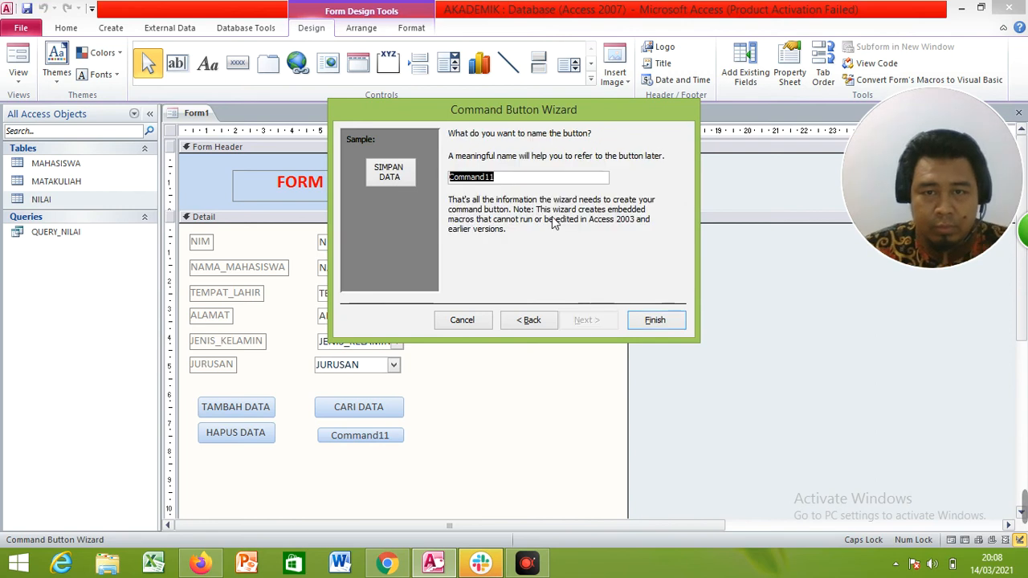
pyautogui.write('SIMPAN DATA')
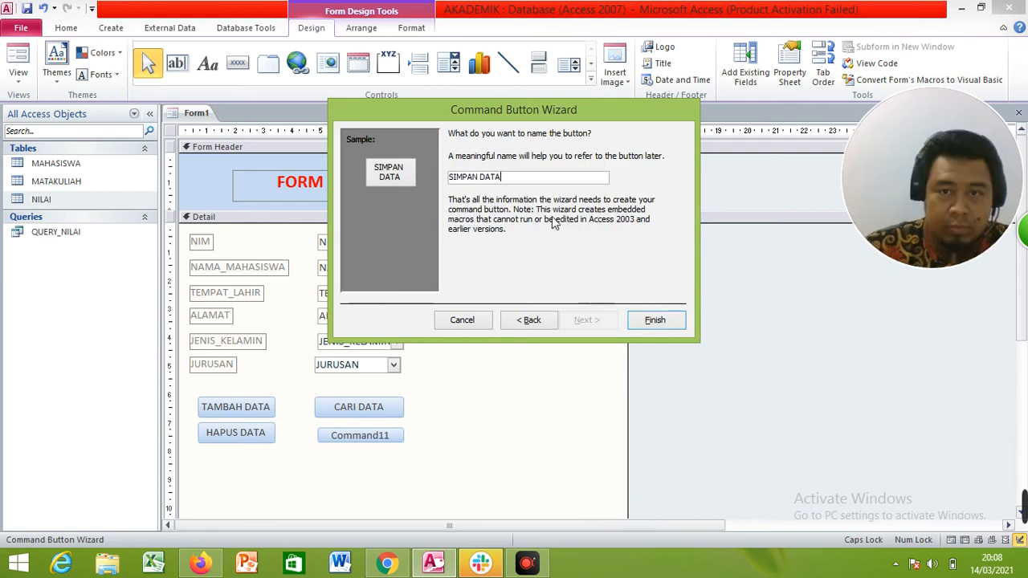
pyautogui.click(651, 322)
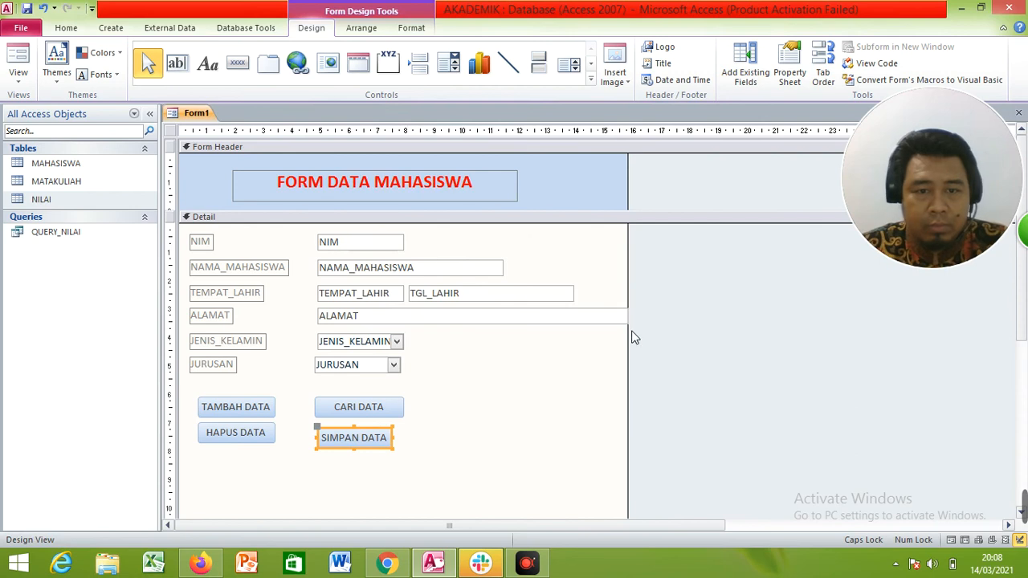
# - Move the SIMPAN DATA button directly under CARI DATA and widen it to nearly the same width
pyautogui.click(393, 440)
pyautogui.moveTo(397, 447); pyautogui.dragTo(374, 437)
pyautogui.click(441, 437)
pyautogui.click(377, 436)
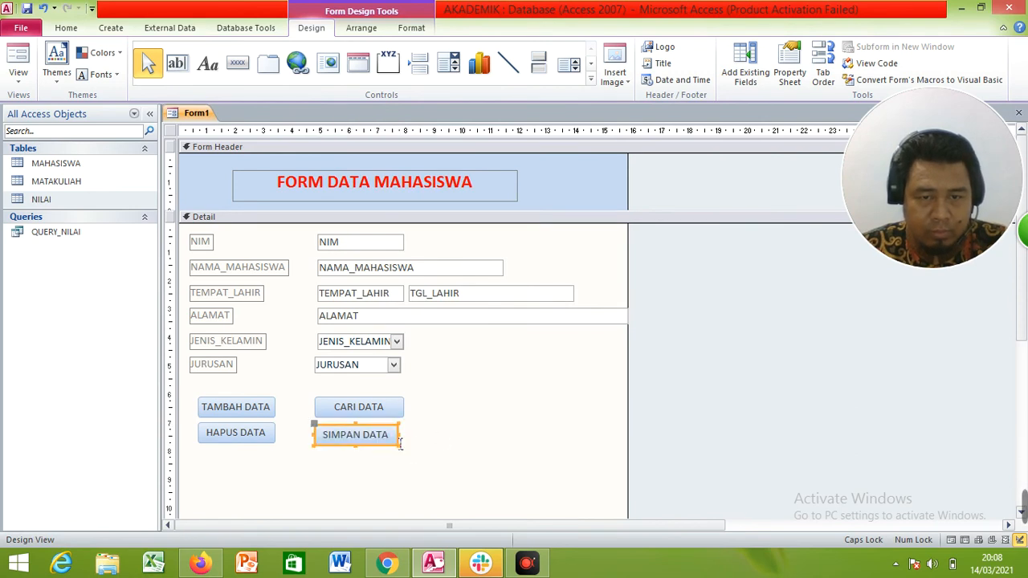
pyautogui.click(471, 447)
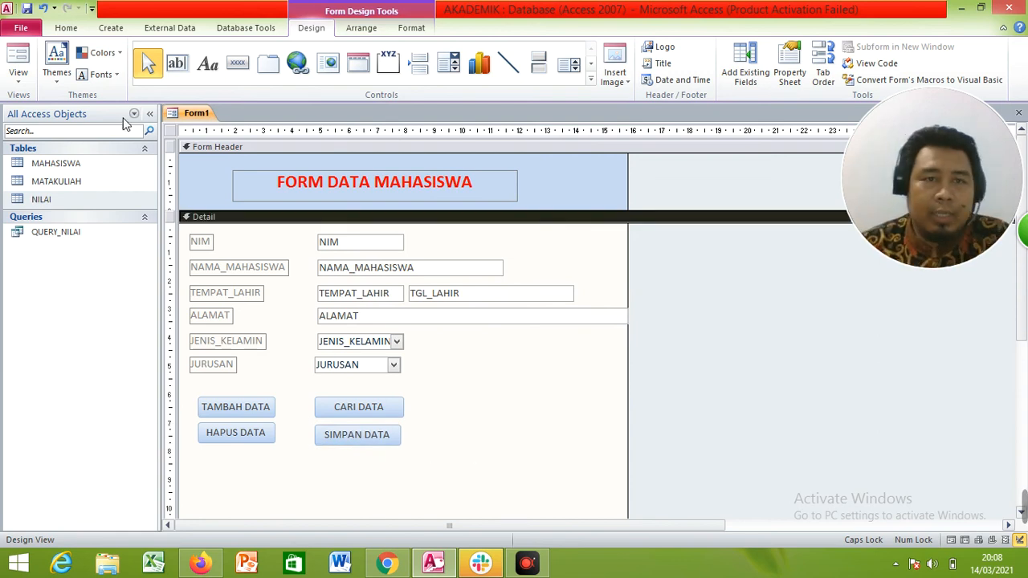
# - Place a command button to the right of CARI DATA and assign it the Form Operations action Close Form
pyautogui.click(245, 71)
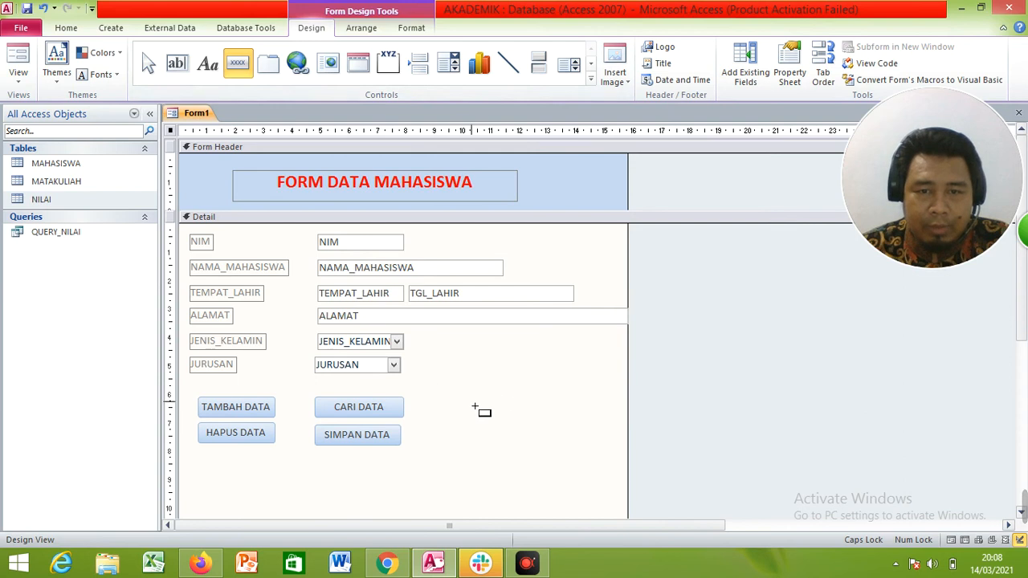
pyautogui.click(473, 403)
pyautogui.click(474, 230)
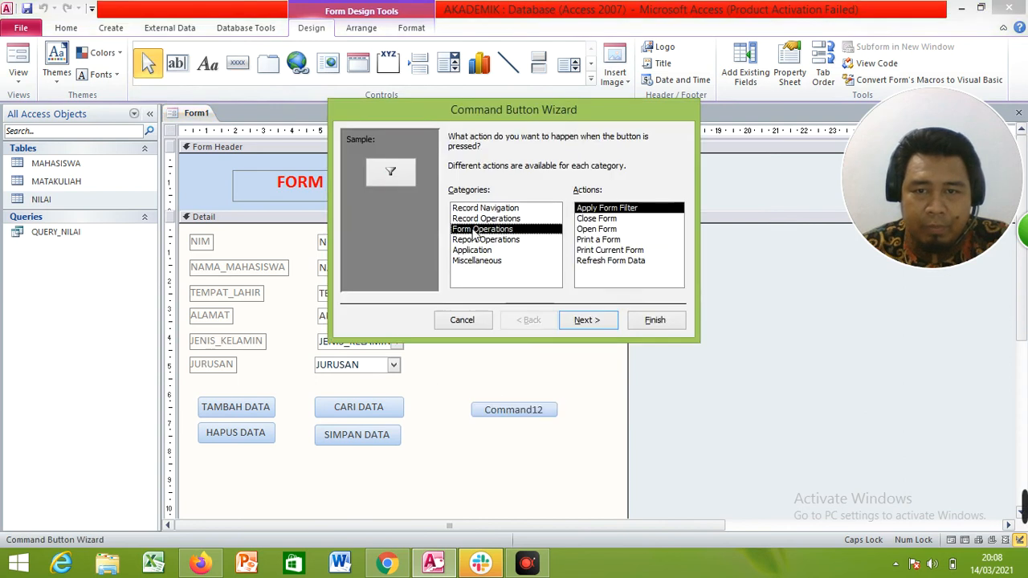
pyautogui.click(597, 219)
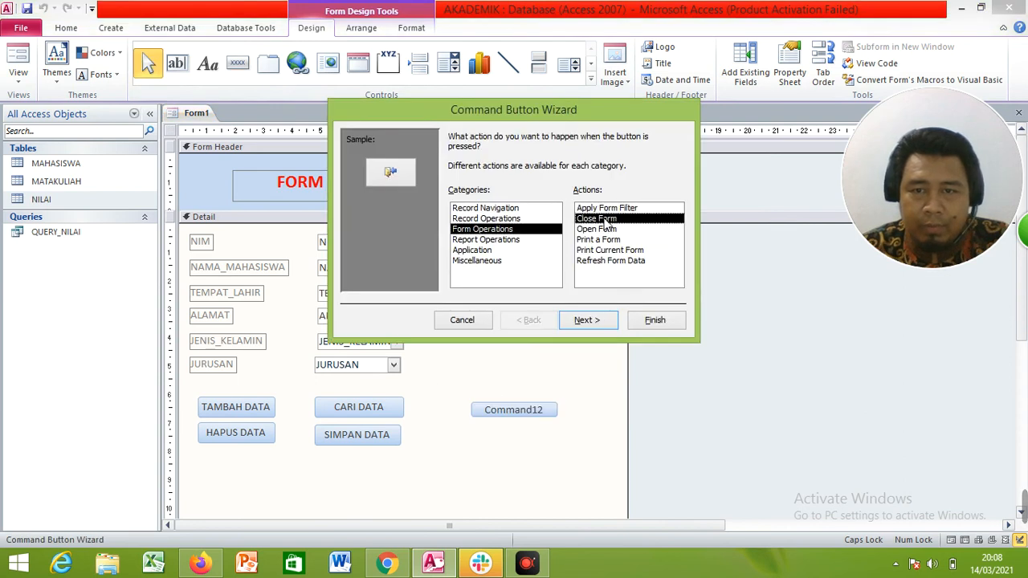
pyautogui.click(608, 325)
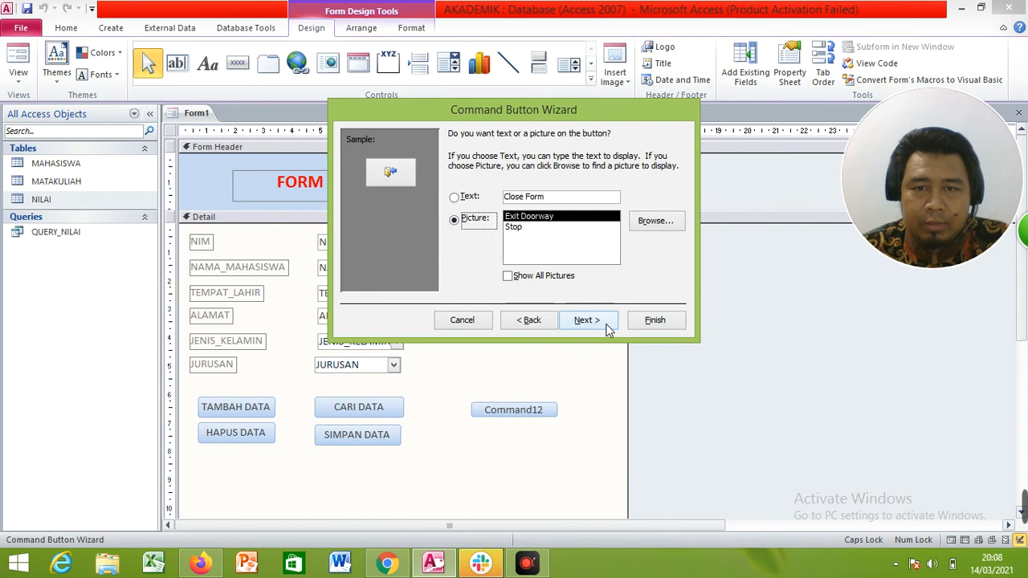
# - Use the Stop picture on the close button, name it TUTUPFORM and finish the Command Button Wizard
pyautogui.click(514, 228)
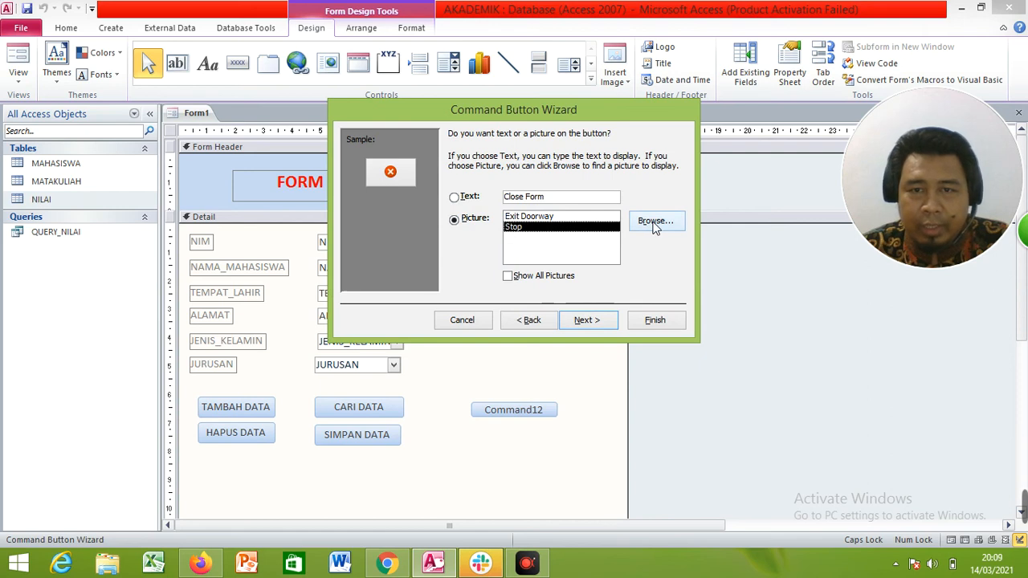
pyautogui.click(514, 216)
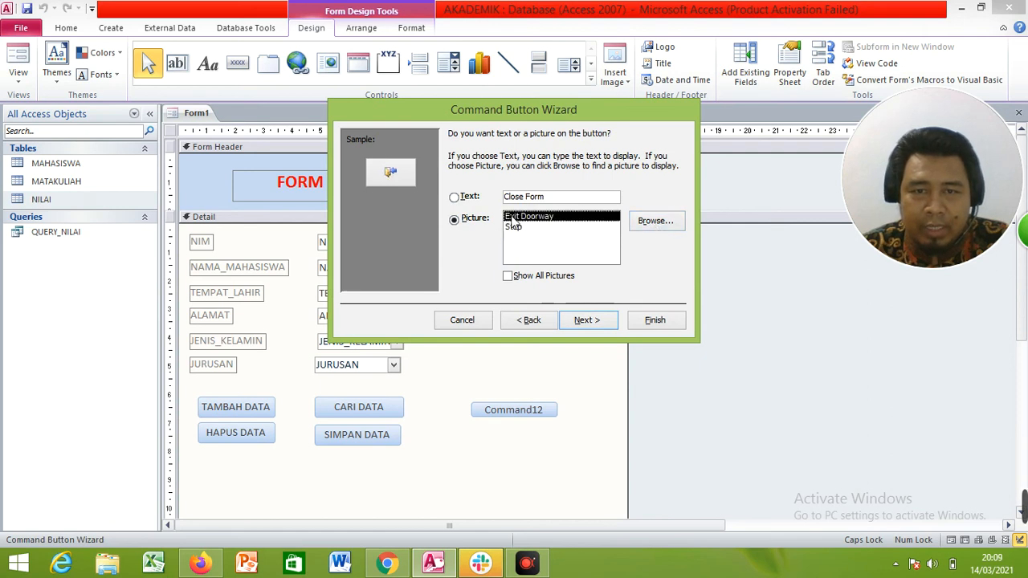
pyautogui.click(513, 228)
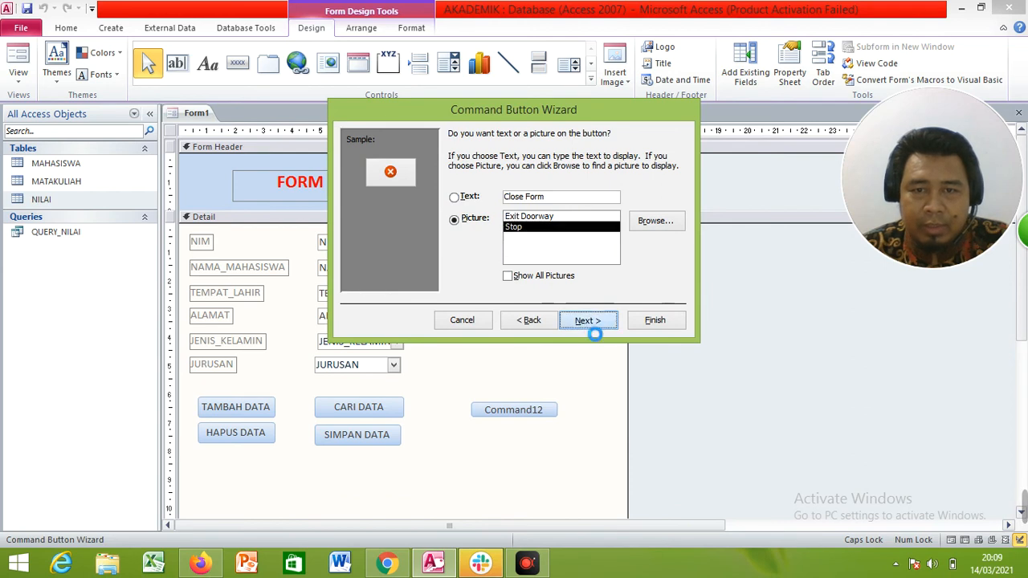
pyautogui.click(587, 321)
pyautogui.write('TUTPFORM')
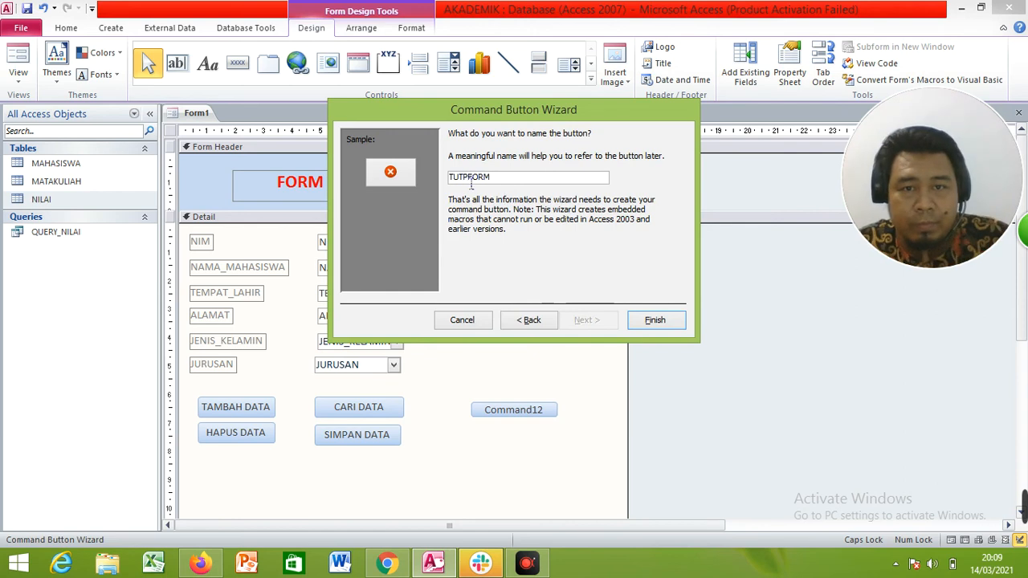
pyautogui.write('U')
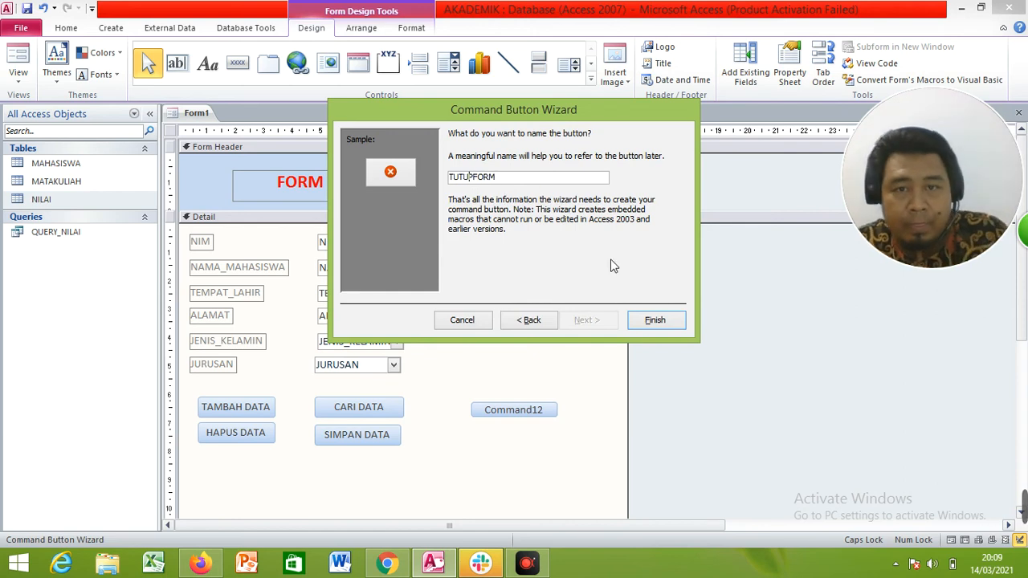
pyautogui.click(655, 320)
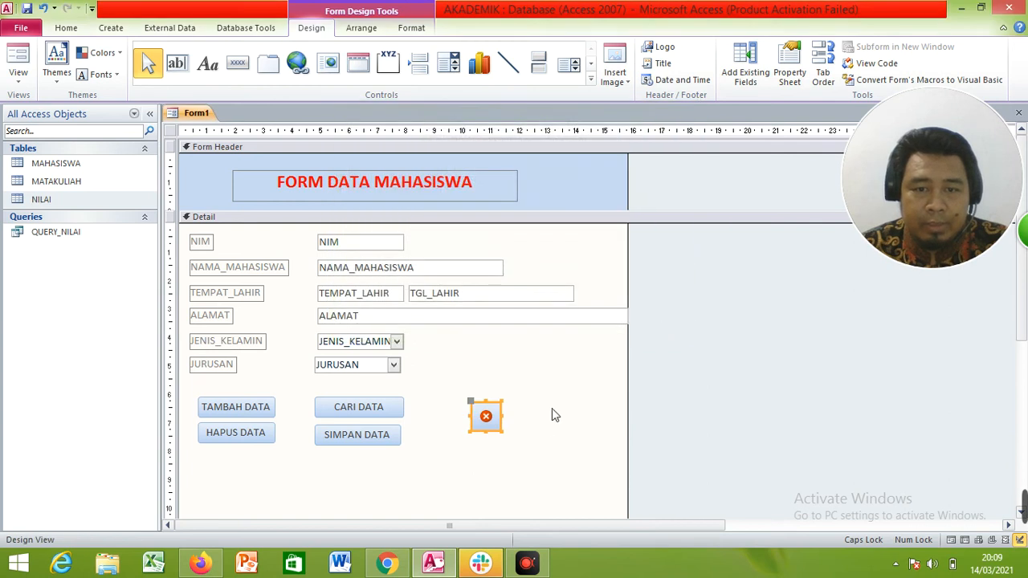
# - Enlarge the close button to span both button rows and move it closer to CARI DATA and SIMPAN DATA
pyautogui.click(534, 422)
pyautogui.moveTo(492, 426); pyautogui.dragTo(494, 457)
pyautogui.click(466, 439)
pyautogui.click(459, 430)
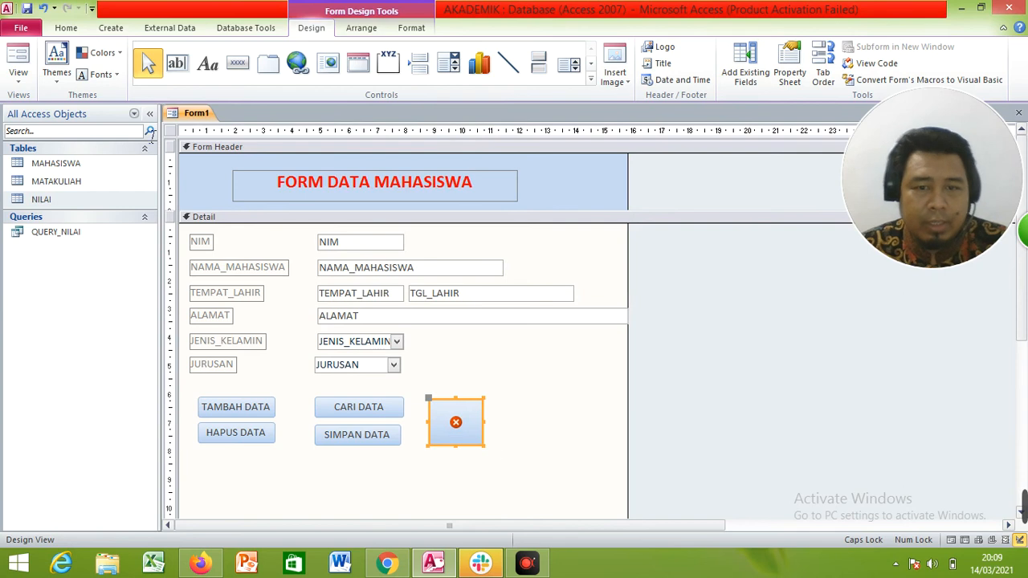
# - Save the form as FORM DATA MAHASISWA and display it in Form View
pyautogui.click(26, 8)
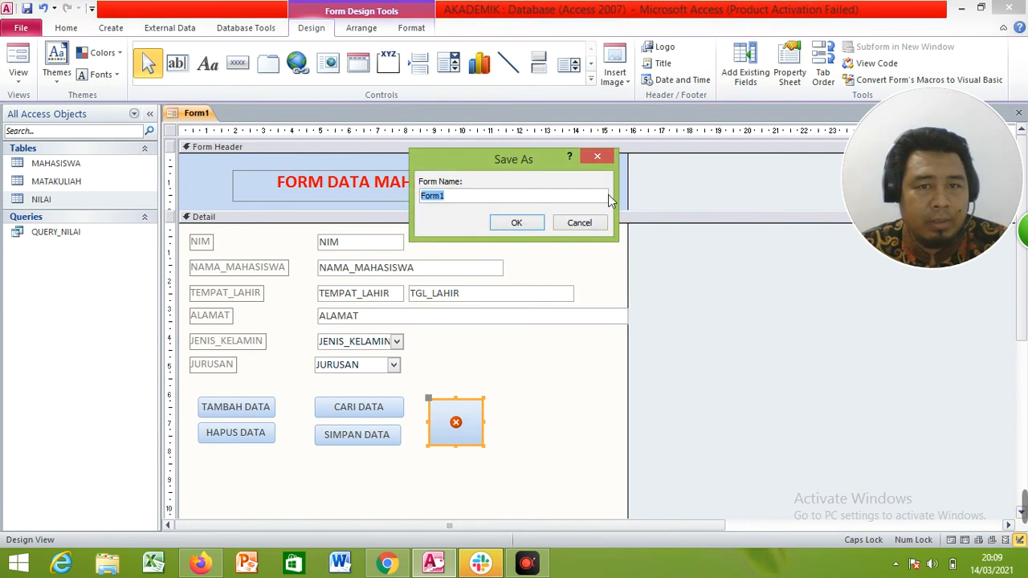
pyautogui.write('FORM DATA MAHASISWA')
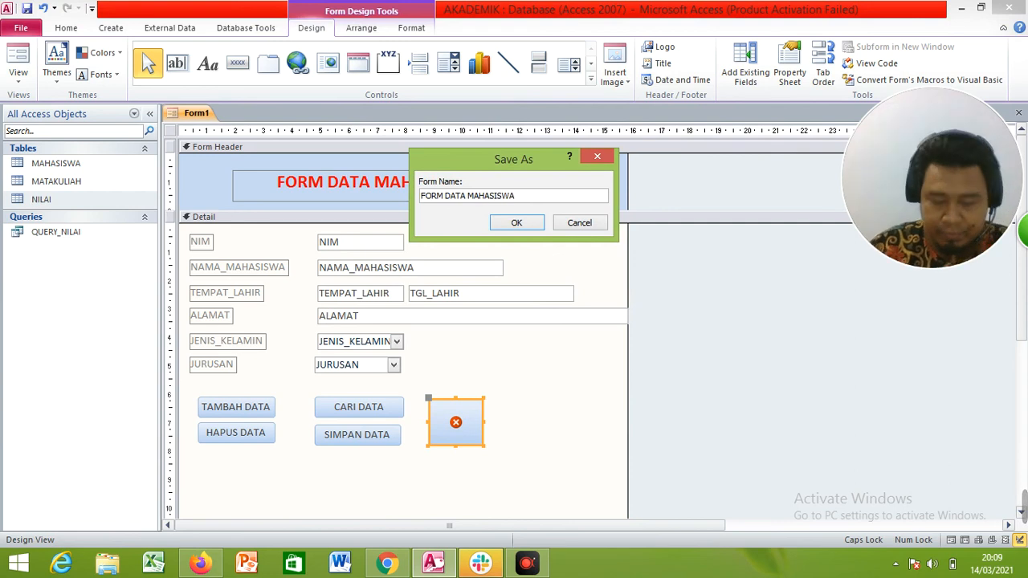
pyautogui.click(491, 222)
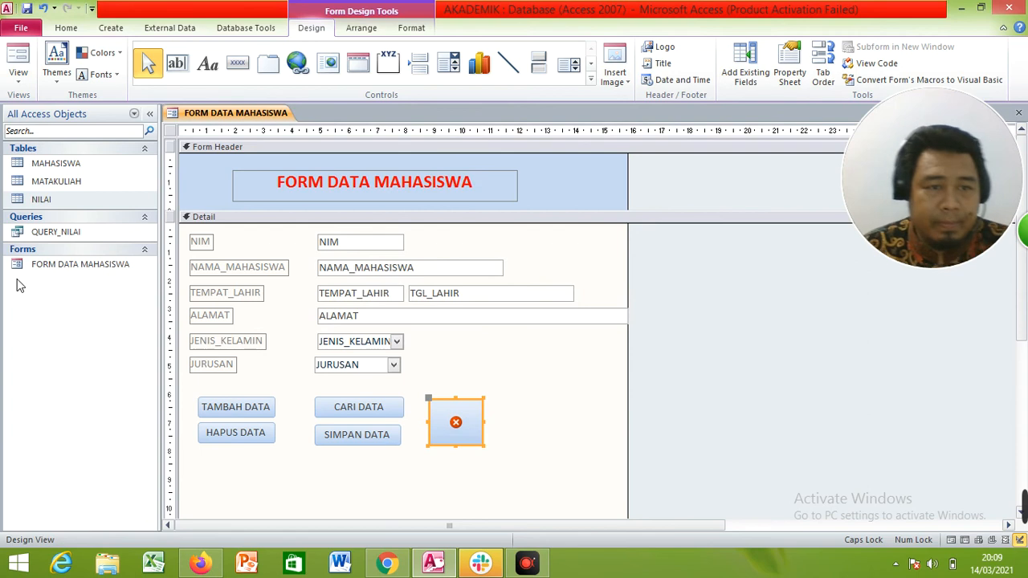
pyautogui.click(19, 63)
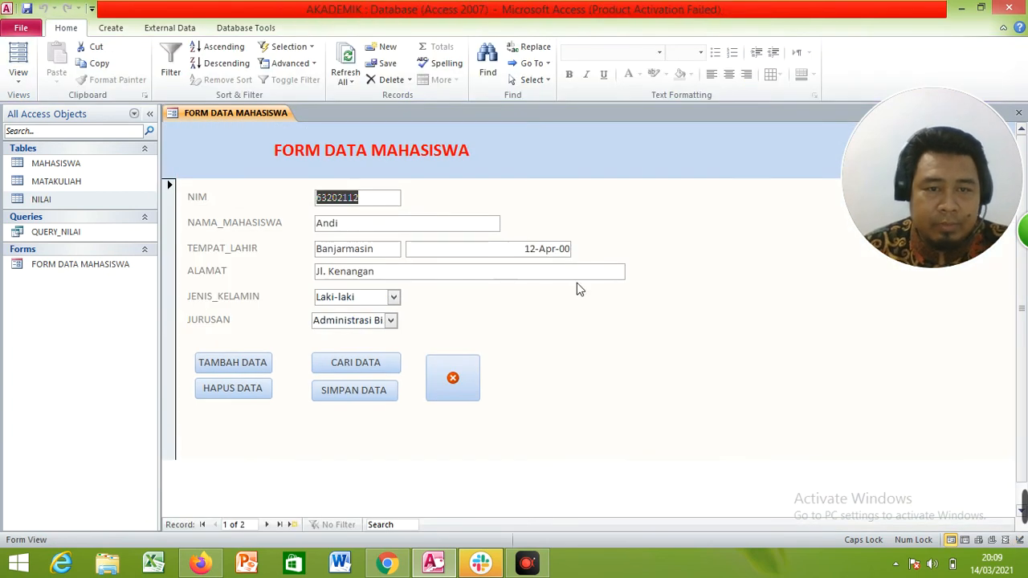
# - Add a test record with the form's add button, fill in NIM and NAMA_MAHASISWA, and save it with SIMPAN DATA
pyautogui.click(246, 365)
pyautogui.click(346, 203)
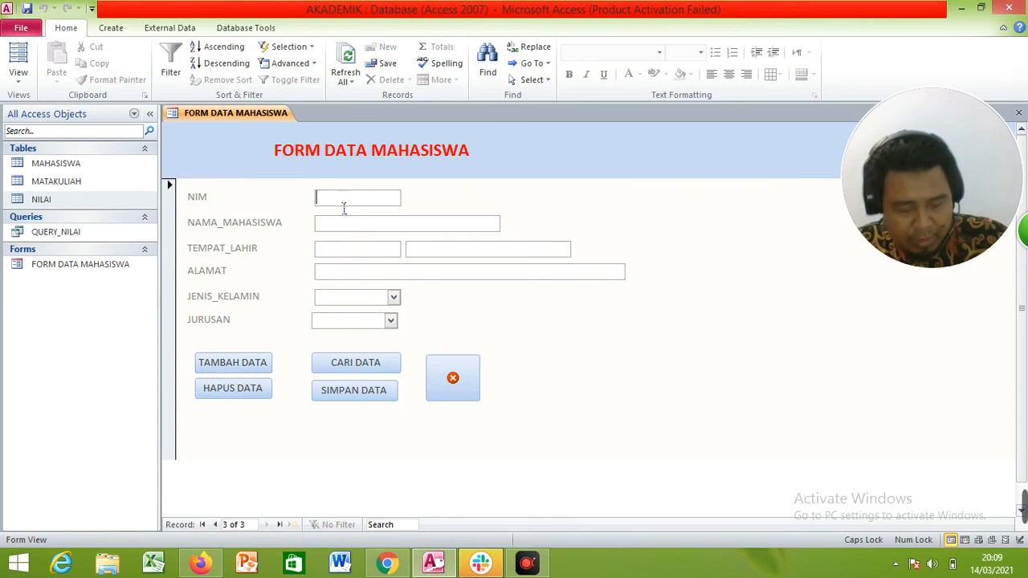
pyautogui.write('342234562')
pyautogui.click(346, 230)
pyautogui.write('SDFGSDFHG')
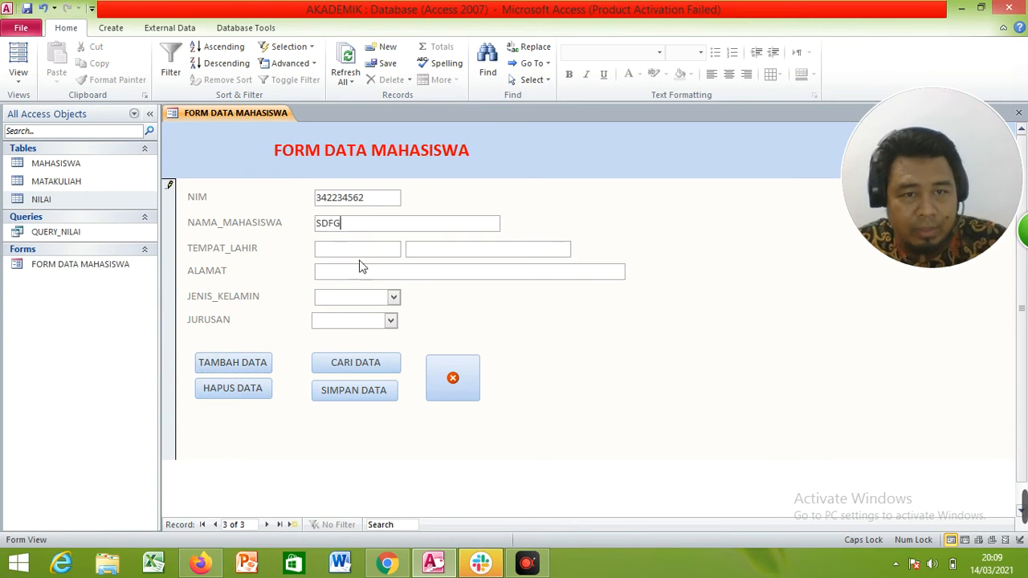
pyautogui.click(364, 255)
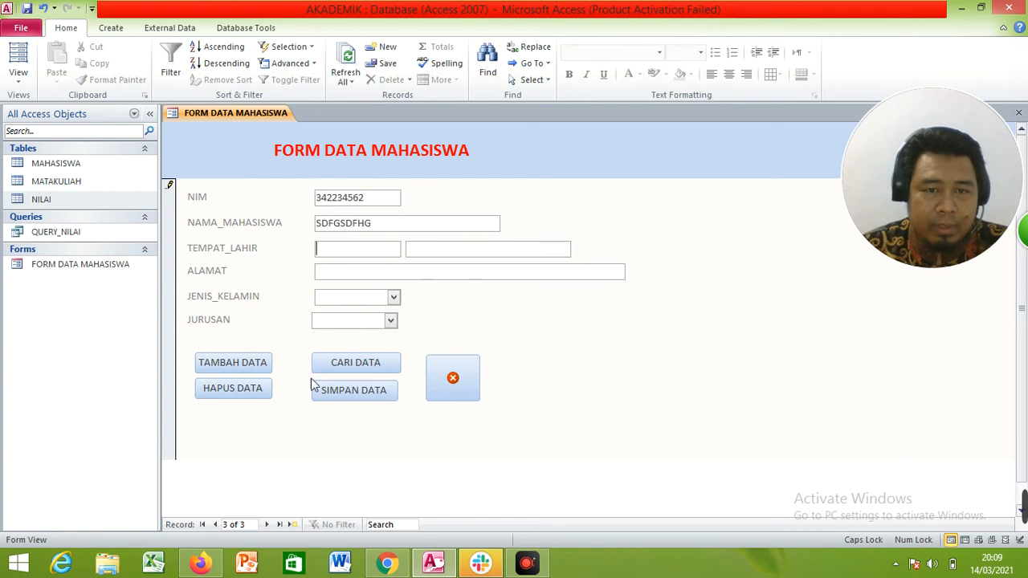
pyautogui.click(336, 393)
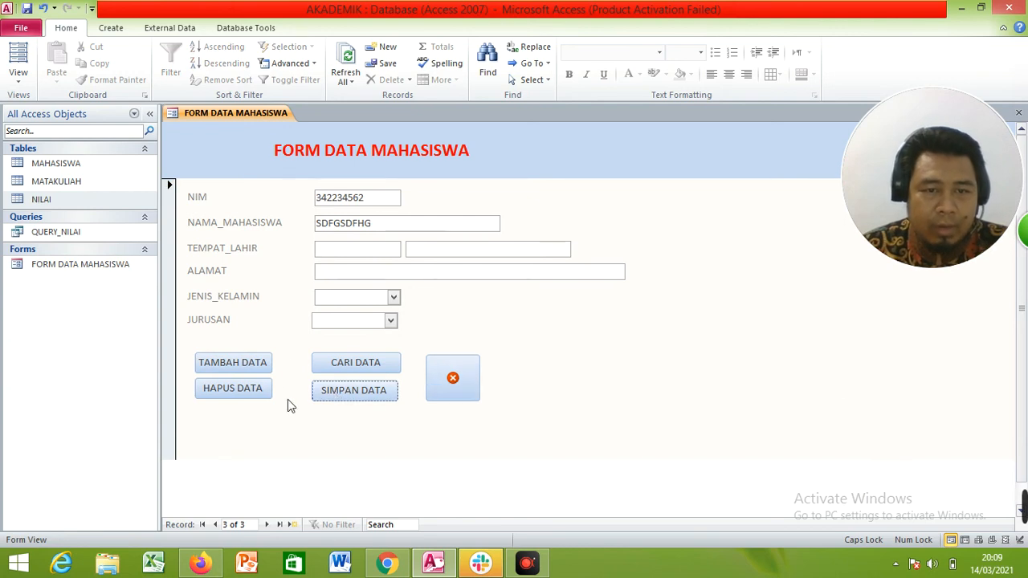
# - Delete the test record with the form's HAPUS DATA button and confirm the deletion
pyautogui.click(254, 391)
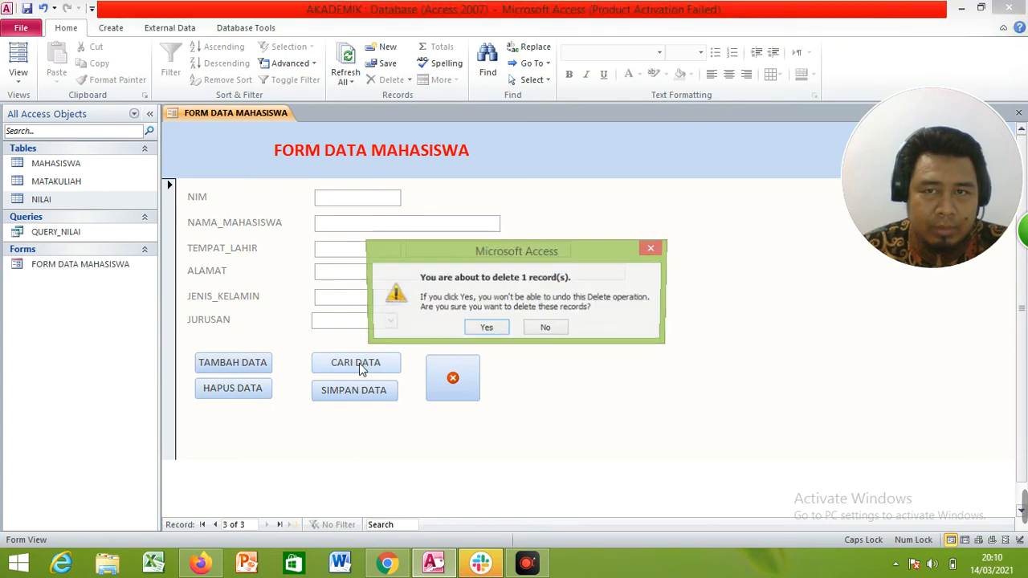
pyautogui.click(482, 331)
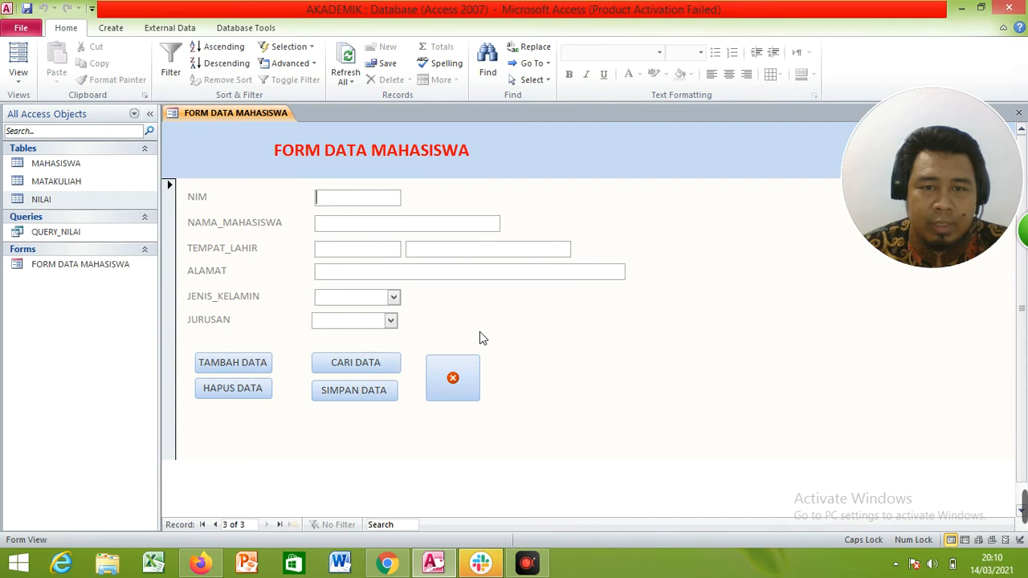
# - Try the CARI DATA button, cancel the search, and close the form with its own close button
pyautogui.click(382, 367)
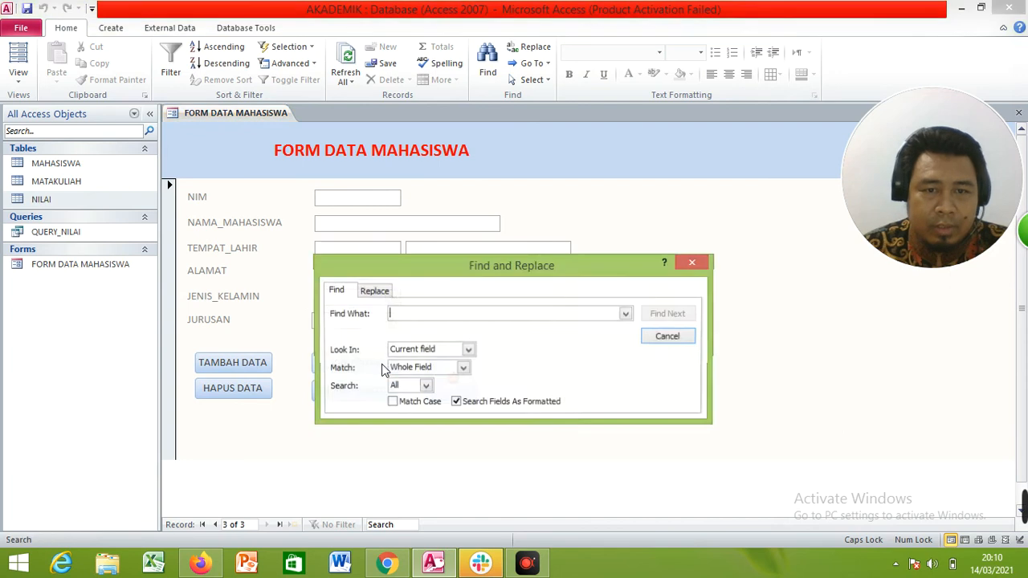
pyautogui.click(669, 337)
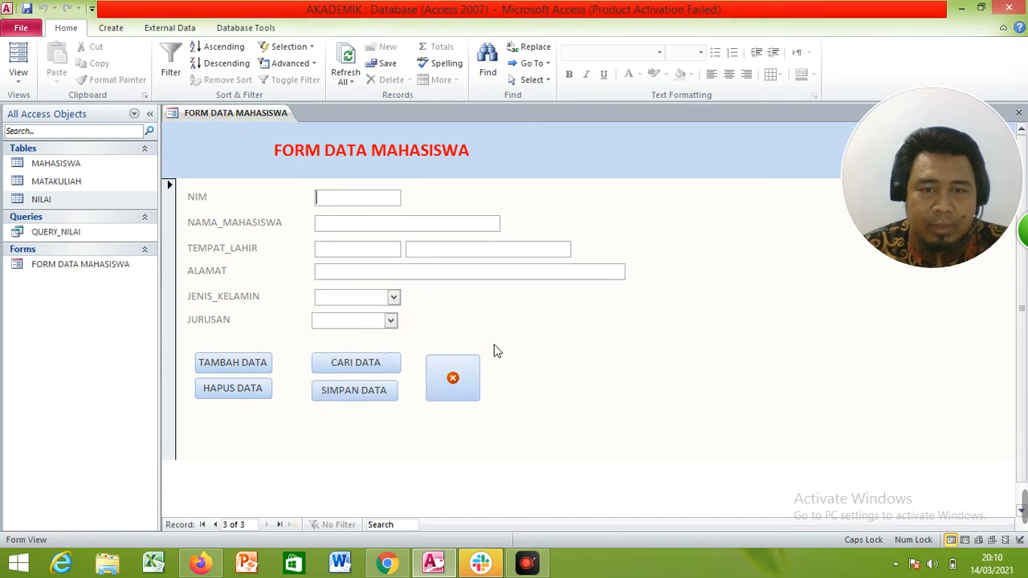
pyautogui.click(470, 385)
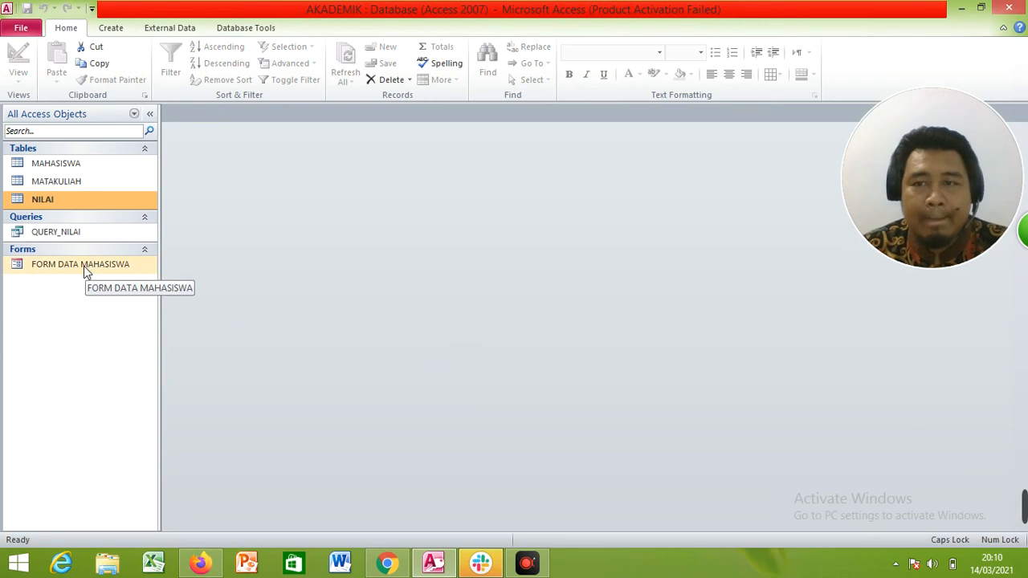
# - Start the Form Wizard on the MATAKULIAH table and include all of its fields
pyautogui.click(110, 27)
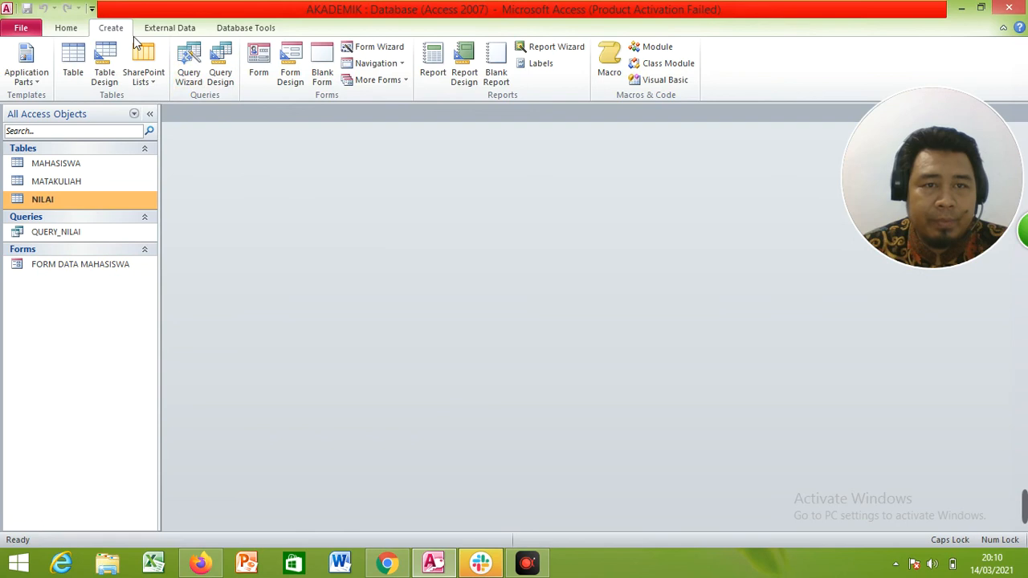
pyautogui.click(374, 48)
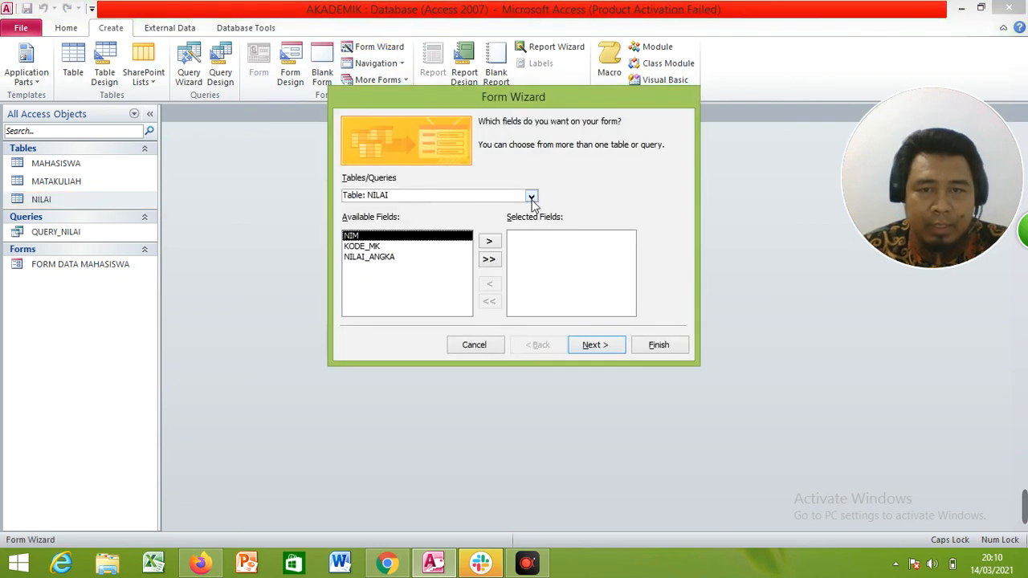
pyautogui.click(531, 197)
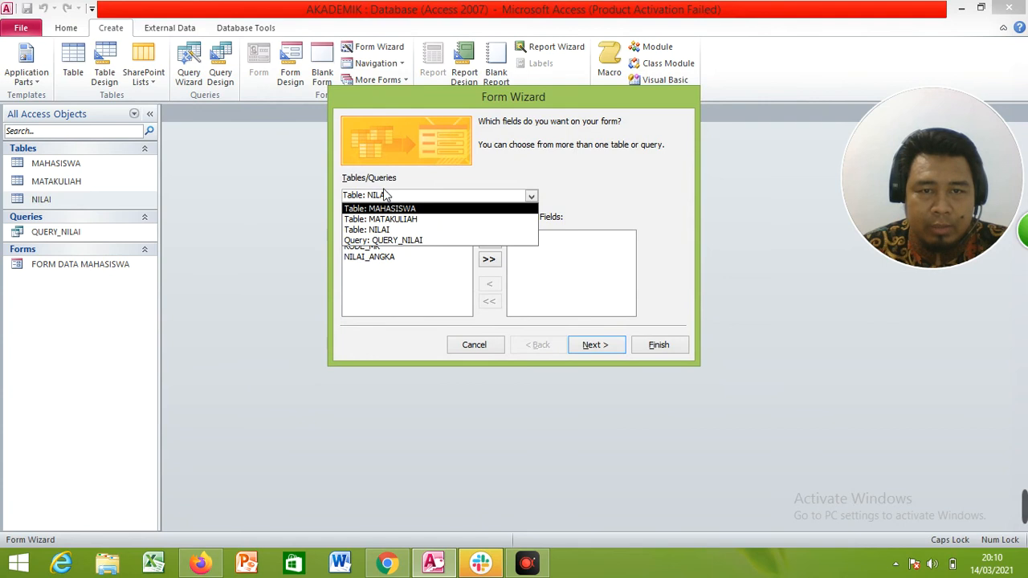
pyautogui.click(406, 221)
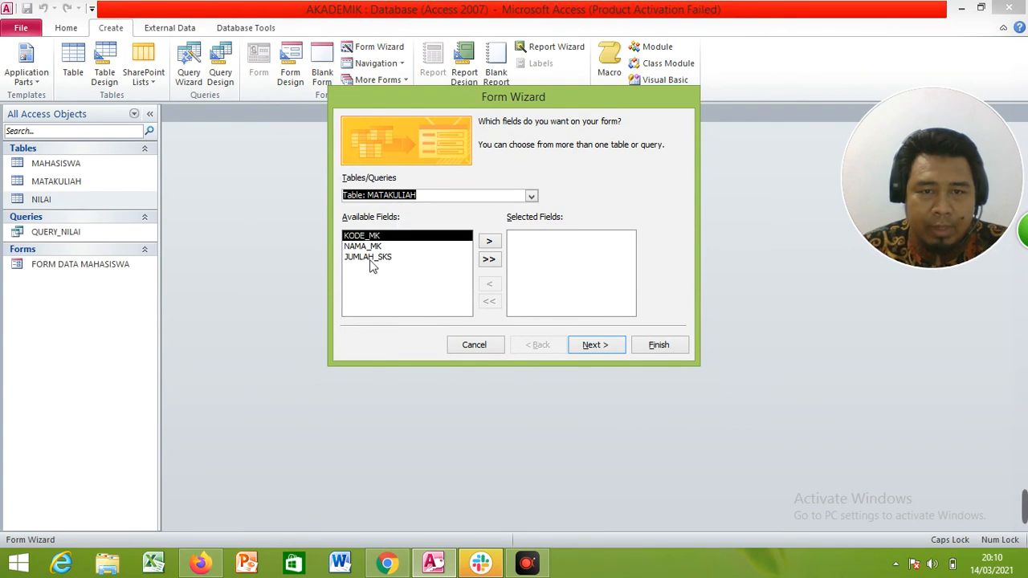
pyautogui.click(488, 261)
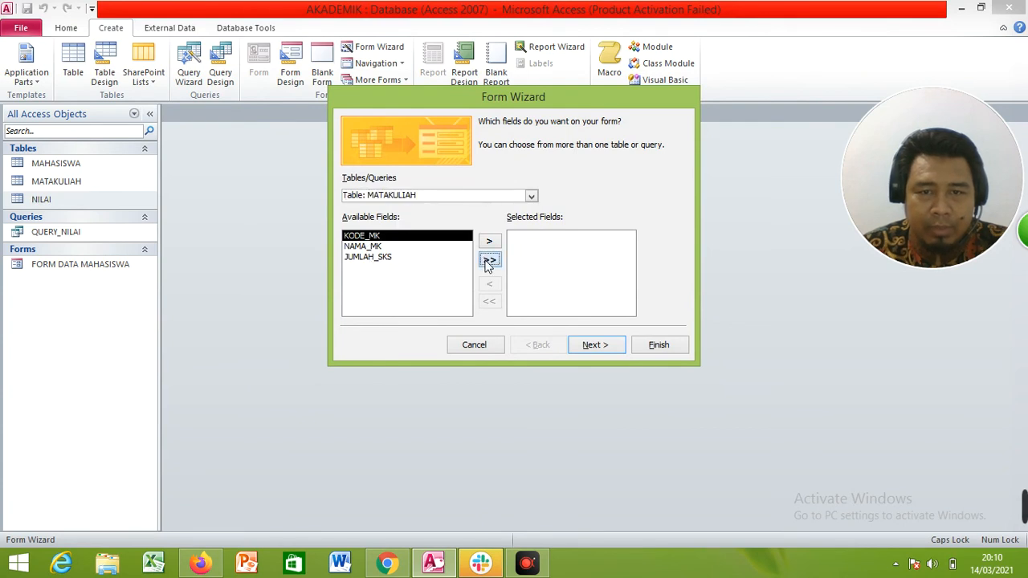
pyautogui.click(604, 349)
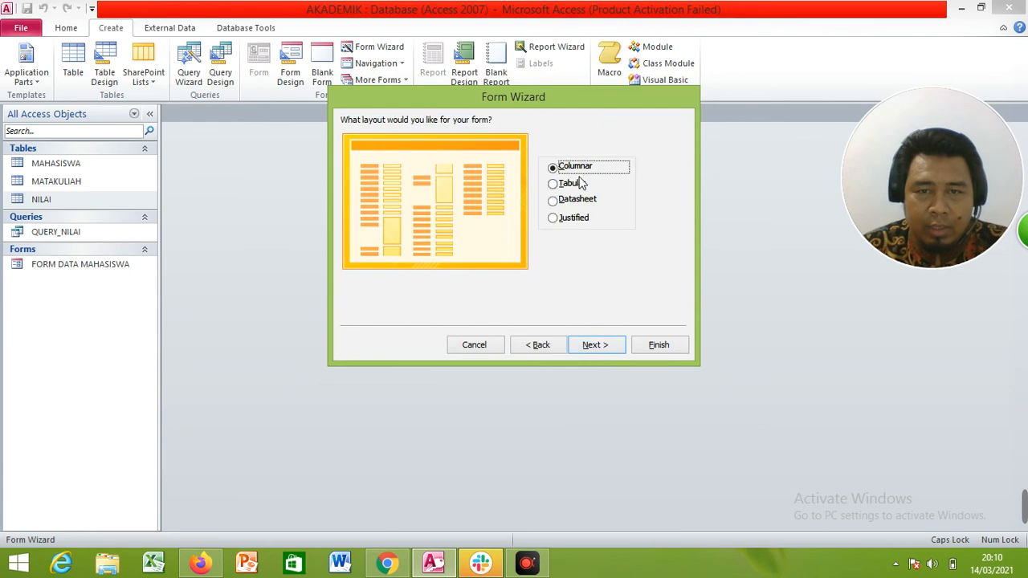
# - Preview the Tabular, Datasheet and Justified layouts, and continue with the Columnar layout
pyautogui.click(581, 184)
pyautogui.click(582, 200)
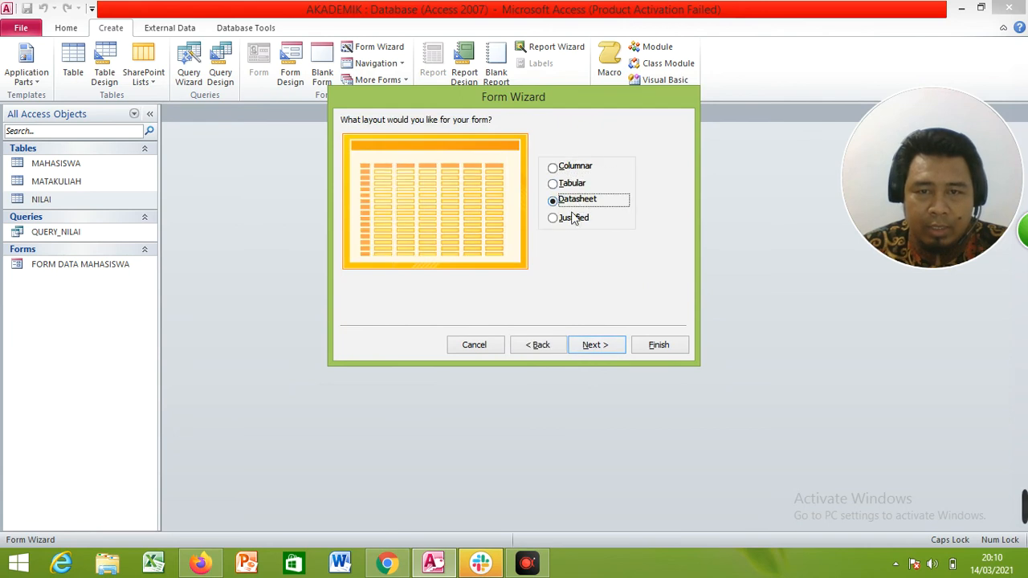
pyautogui.click(572, 219)
pyautogui.click(574, 170)
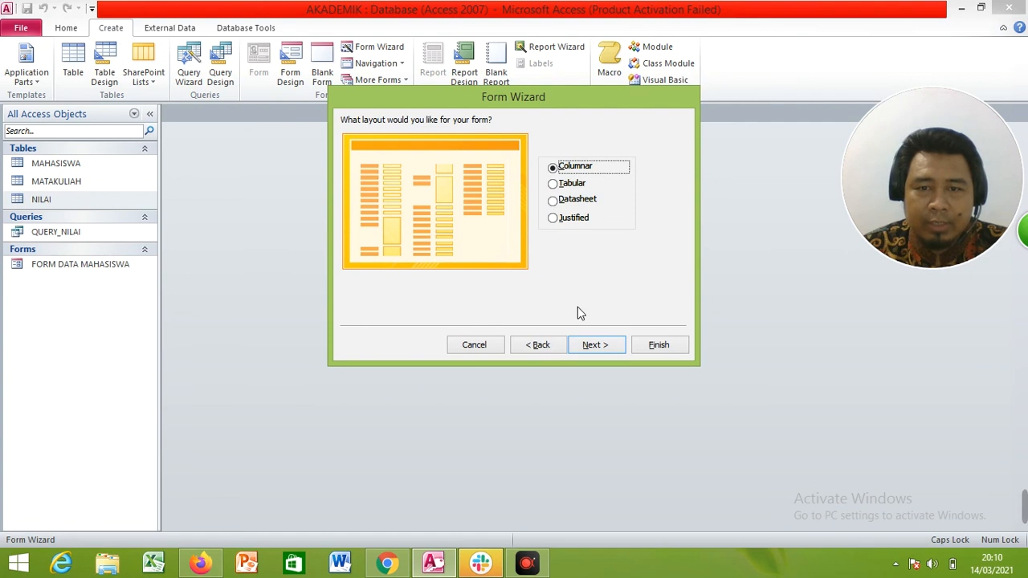
pyautogui.click(595, 345)
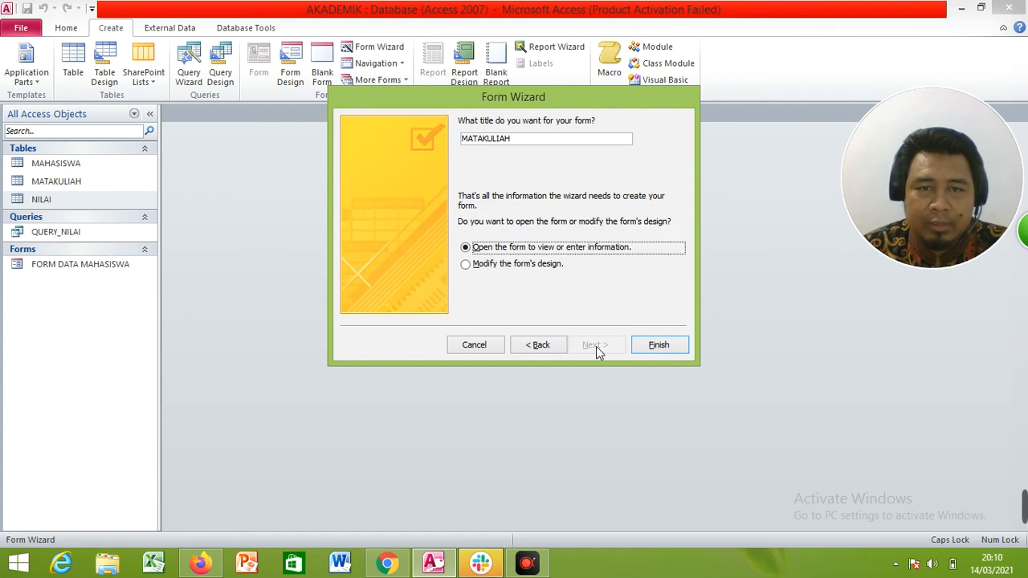
# - Title the form FORM DATA MATAKULIAH and finish the Form Wizard
pyautogui.click(472, 144)
pyautogui.write('FO')
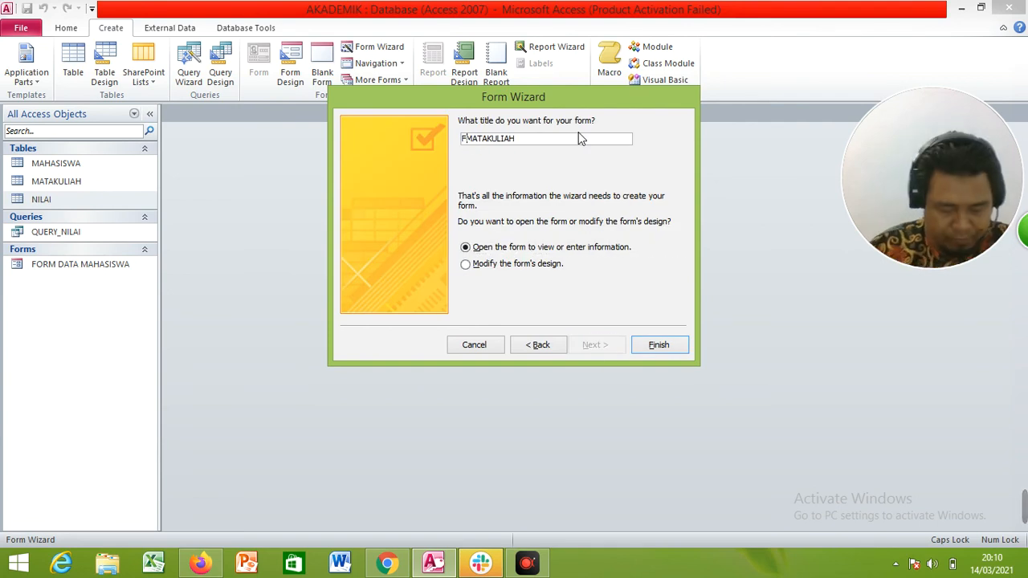
pyautogui.write('RM DA')
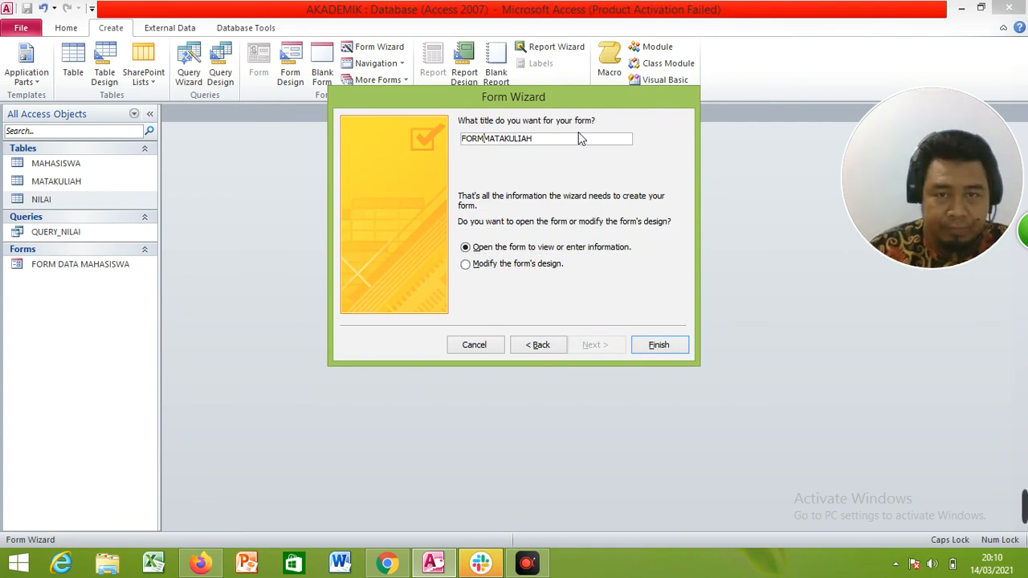
pyautogui.write('TA')
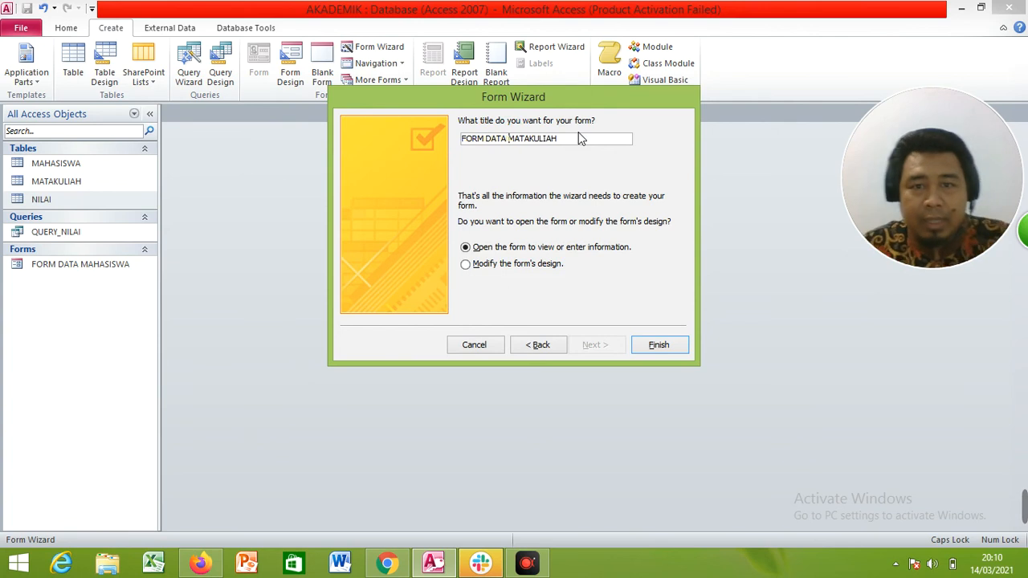
pyautogui.click(674, 351)
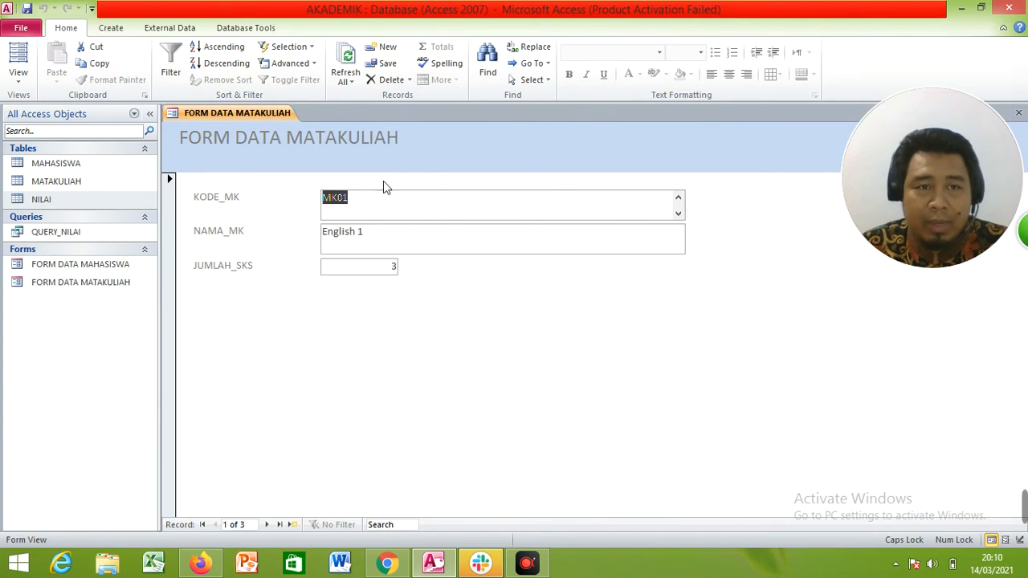
# - In Design View, narrow the KODE_MK text box to about 3.6 cm and the NAMA_MK text box to about 5.2 cm
pyautogui.click(18, 76)
pyautogui.click(55, 177)
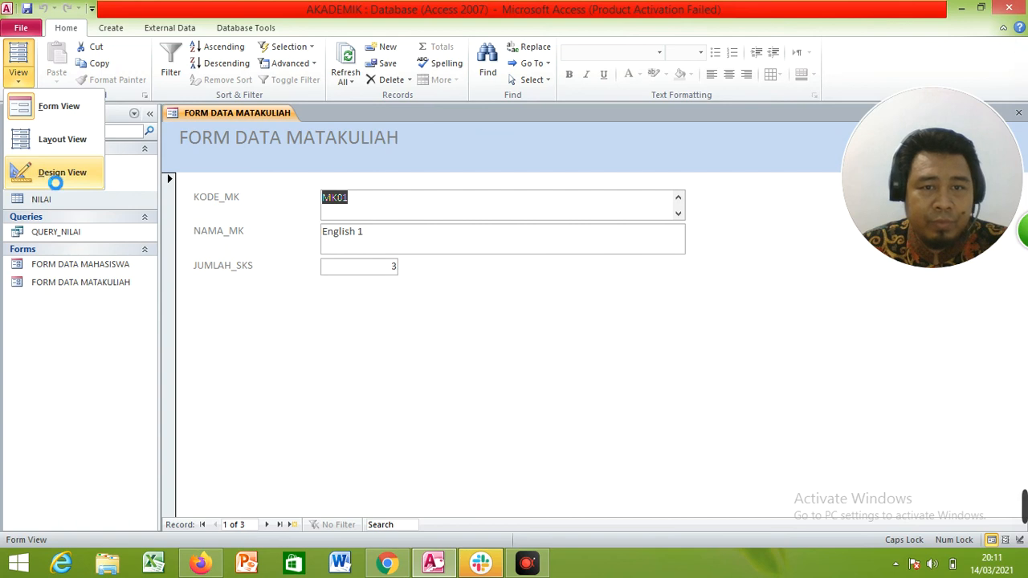
pyautogui.click(576, 265)
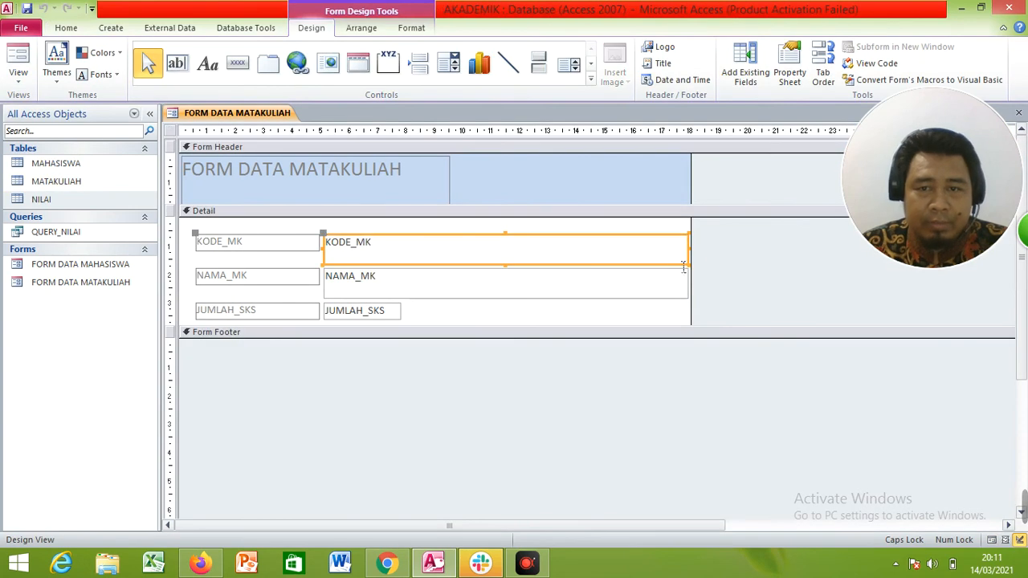
pyautogui.moveTo(699, 258); pyautogui.dragTo(437, 257)
pyautogui.click(542, 284)
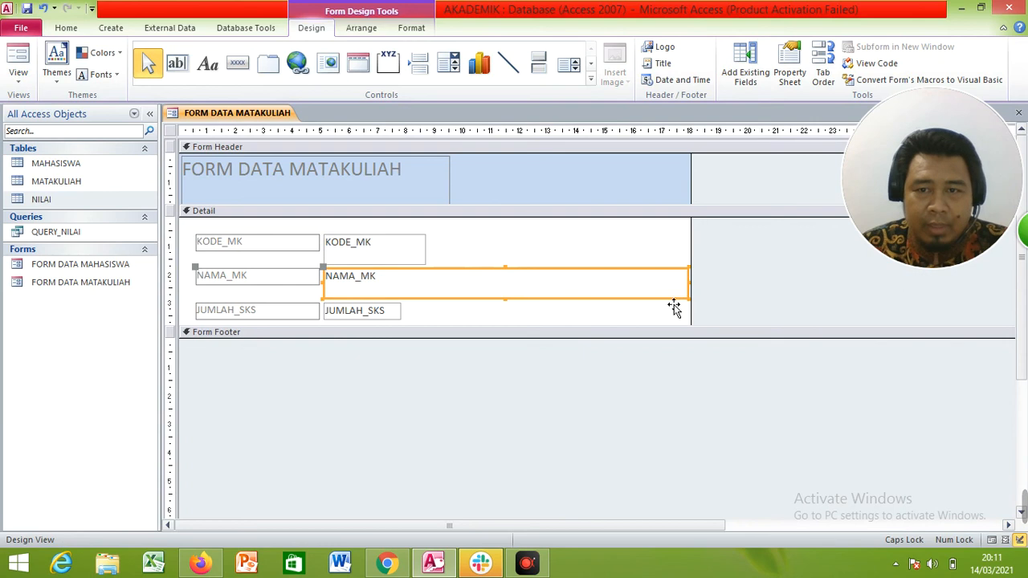
pyautogui.moveTo(698, 294); pyautogui.dragTo(477, 293)
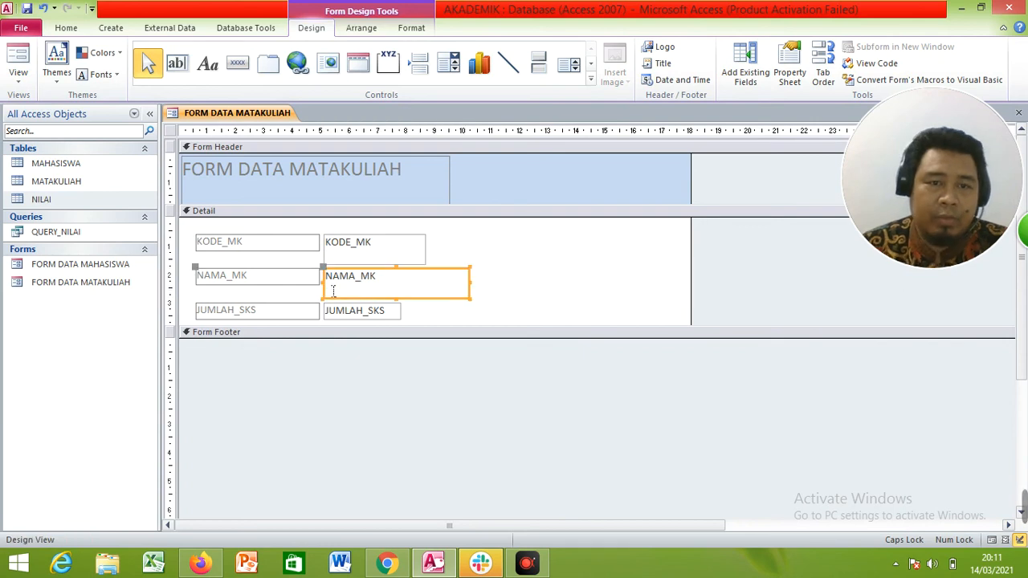
# - Move the header title about 2.8 cm to the right, centre its text, and make it red and bold
pyautogui.moveTo(376, 175); pyautogui.dragTo(462, 182)
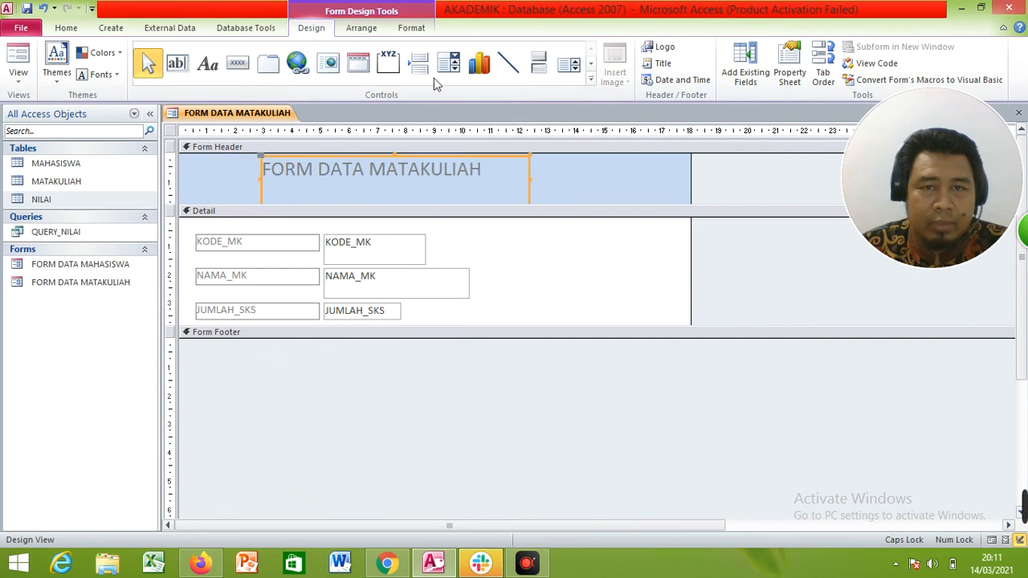
pyautogui.click(72, 29)
pyautogui.click(110, 29)
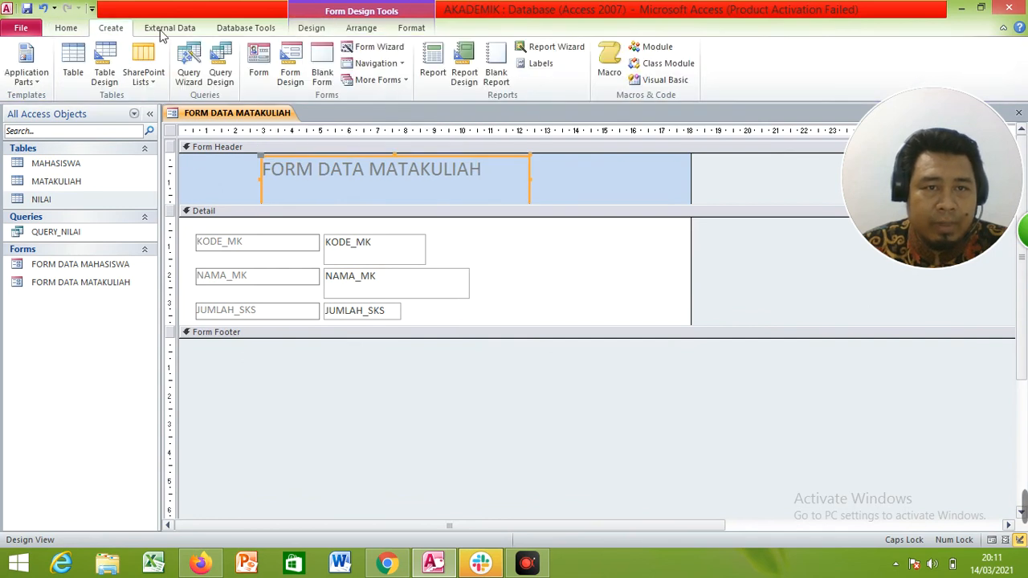
pyautogui.click(409, 30)
pyautogui.click(238, 75)
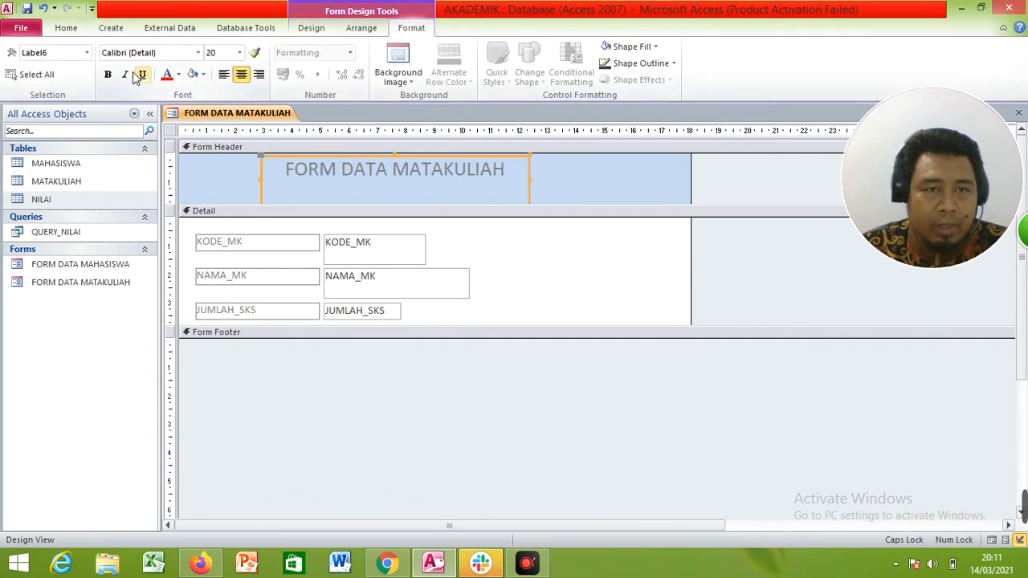
pyautogui.click(166, 75)
pyautogui.click(107, 74)
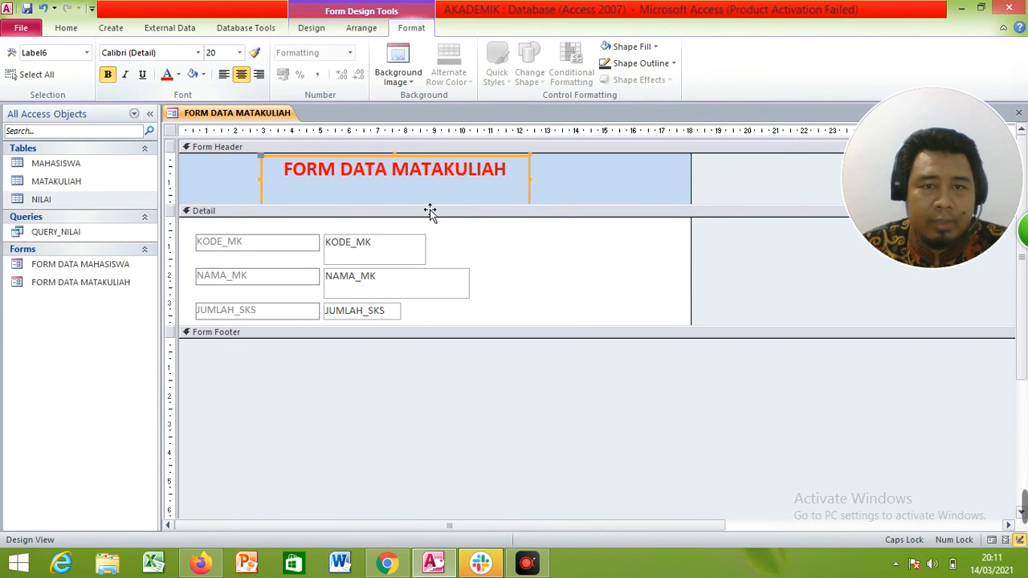
# - Shorten the title label and the Form Header section to fit, and extend the Detail section to about 6.5 cm high
pyautogui.moveTo(530, 211); pyautogui.dragTo(526, 225)
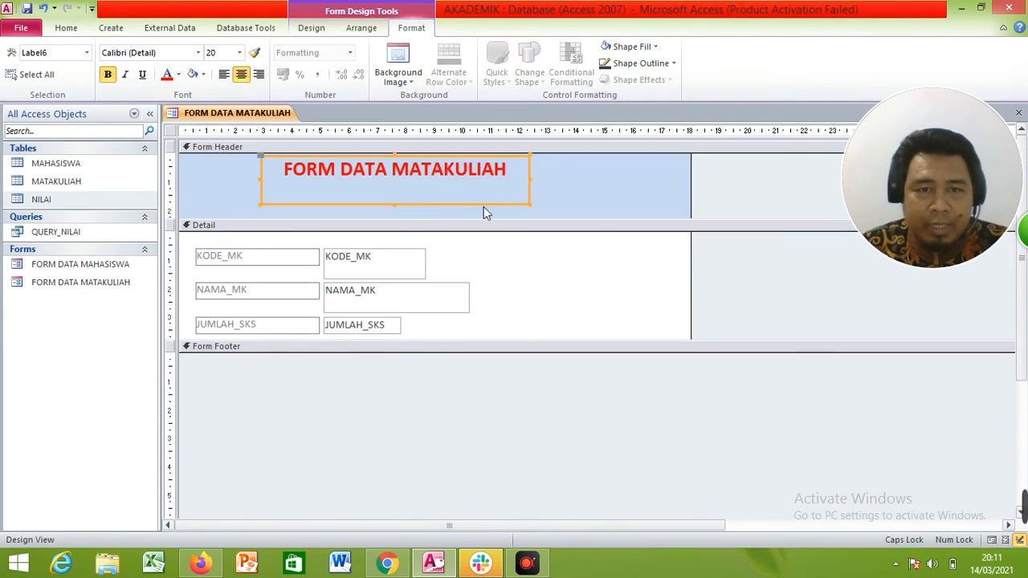
pyautogui.moveTo(406, 216)
pyautogui.mouseDown()
pyautogui.moveTo(409, 201)
pyautogui.moveTo(413, 214)
pyautogui.moveTo(419, 204)
pyautogui.mouseUp()
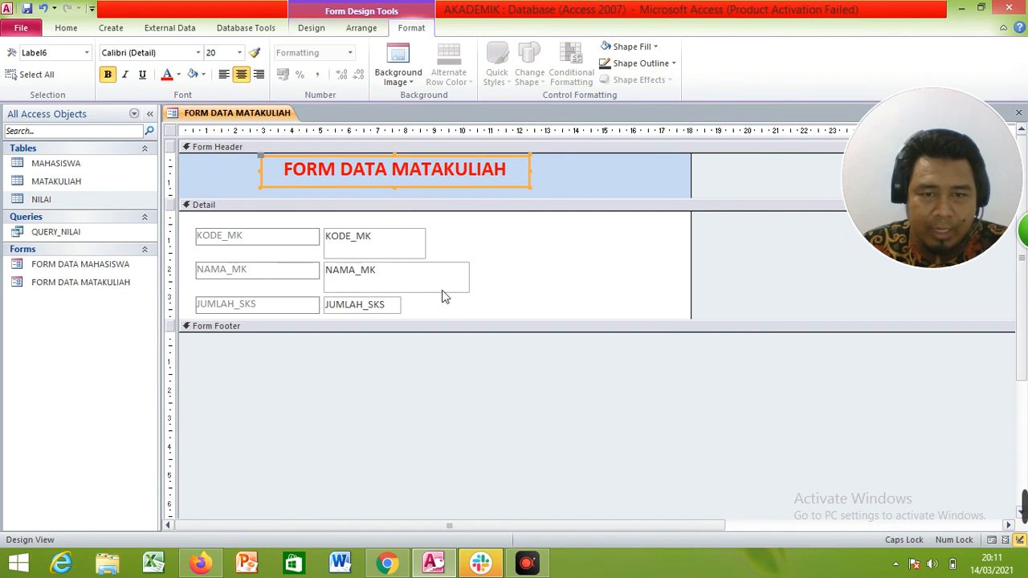
pyautogui.moveTo(443, 326); pyautogui.dragTo(454, 401)
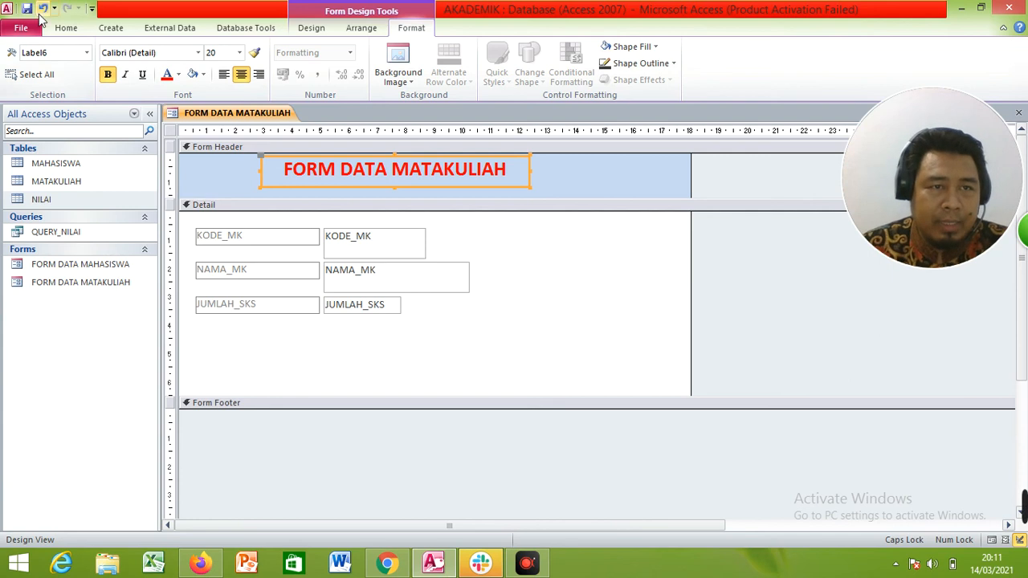
# - Close the FORM DATA MATAKULIAH form
pyautogui.click(1019, 114)
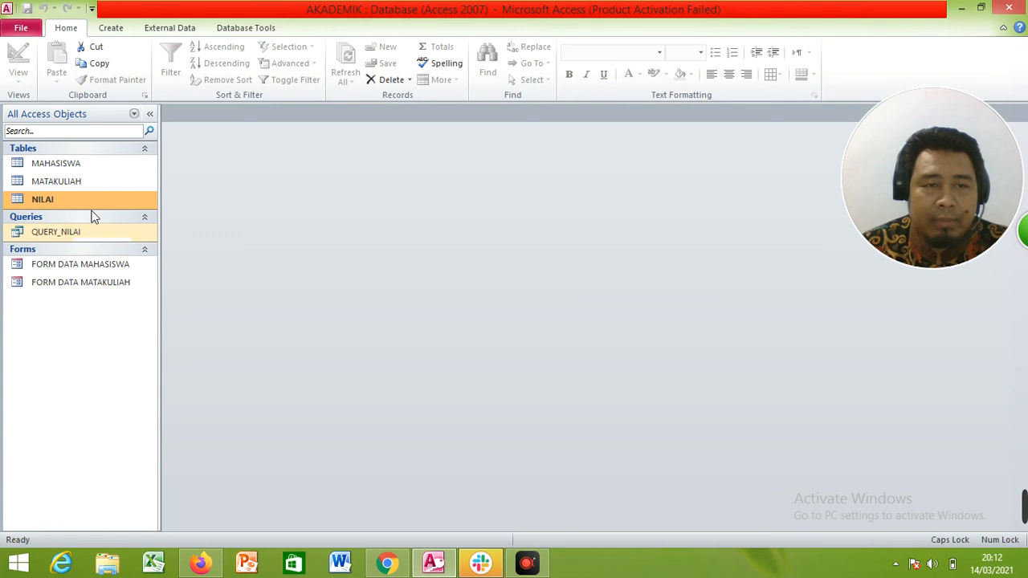
pyautogui.click(118, 32)
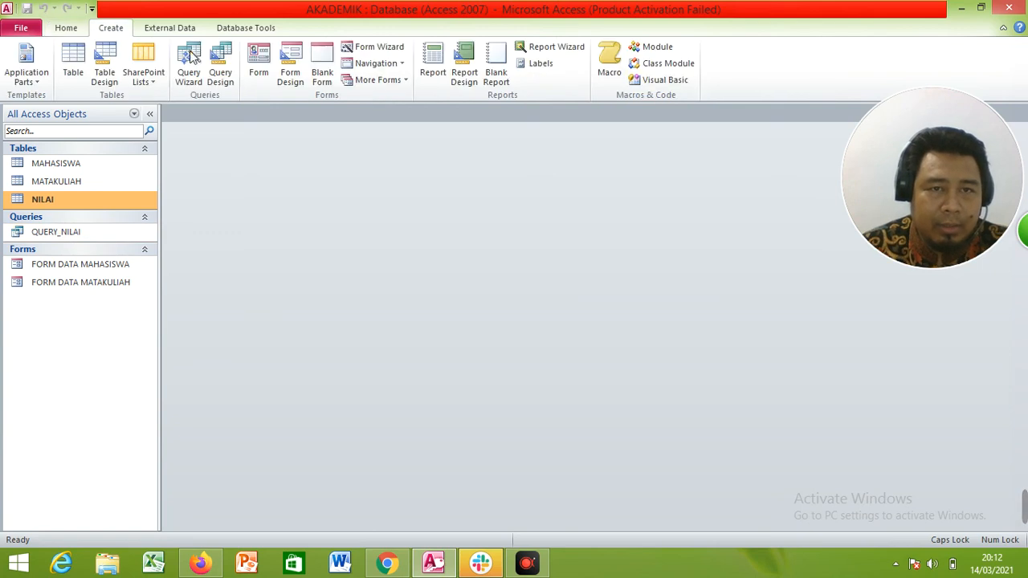
pyautogui.click(381, 53)
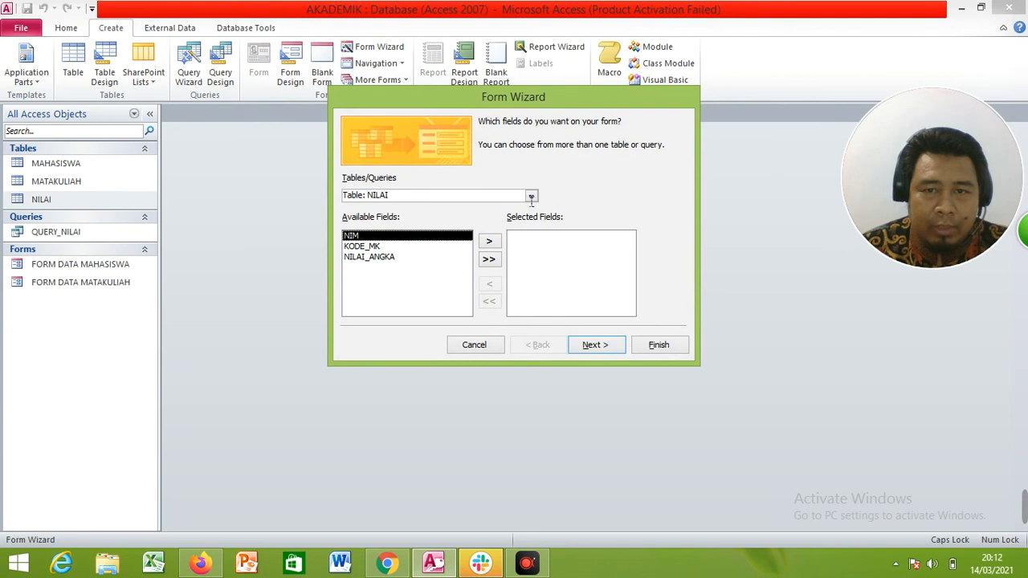
pyautogui.click(531, 197)
pyautogui.click(442, 207)
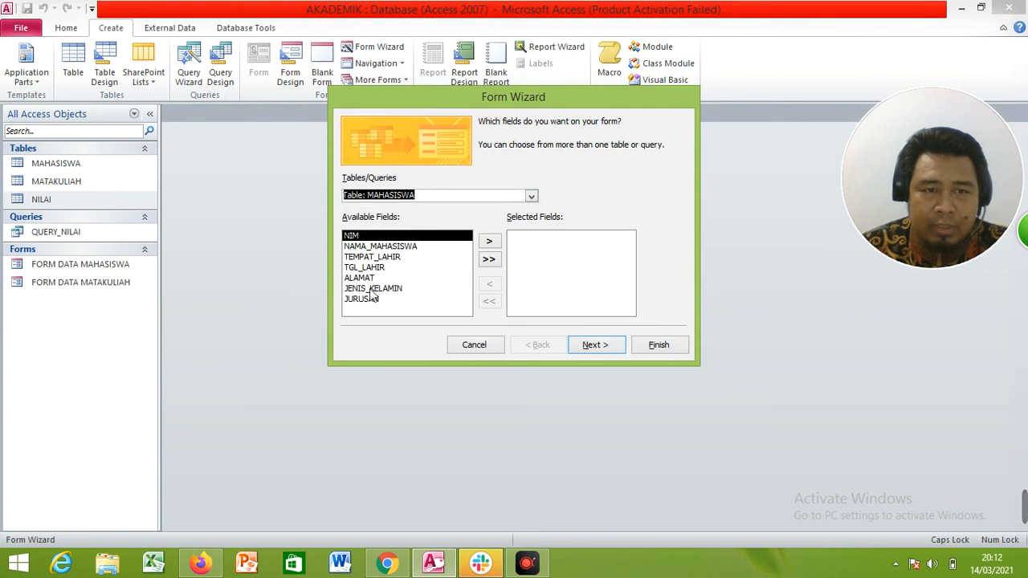
pyautogui.click(489, 260)
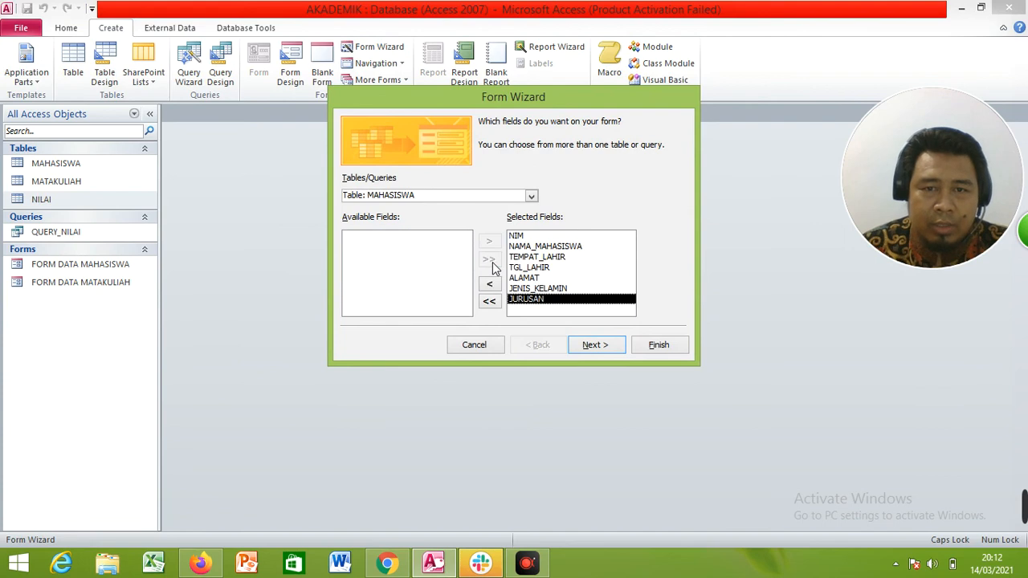
pyautogui.click(531, 196)
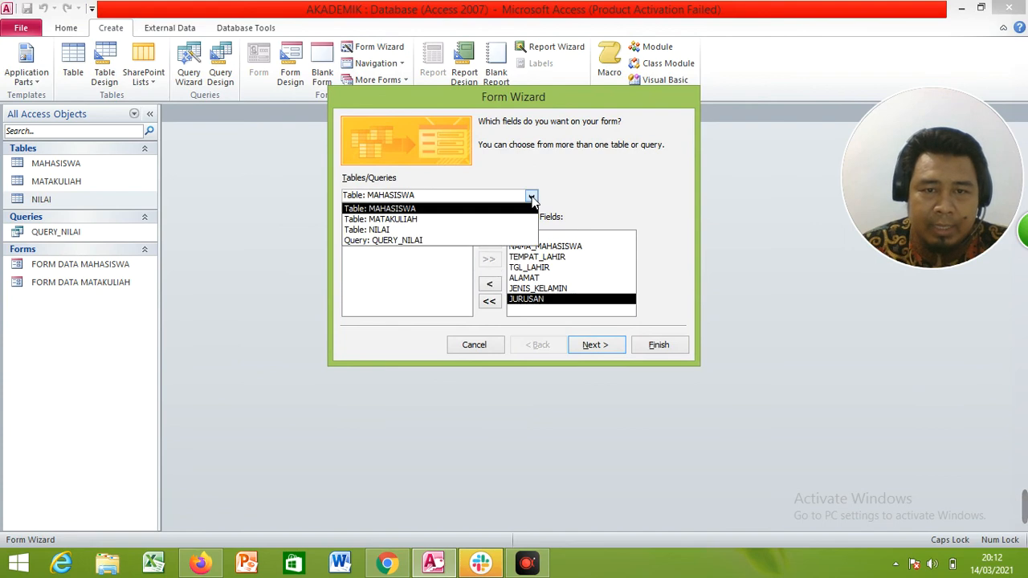
pyautogui.click(381, 240)
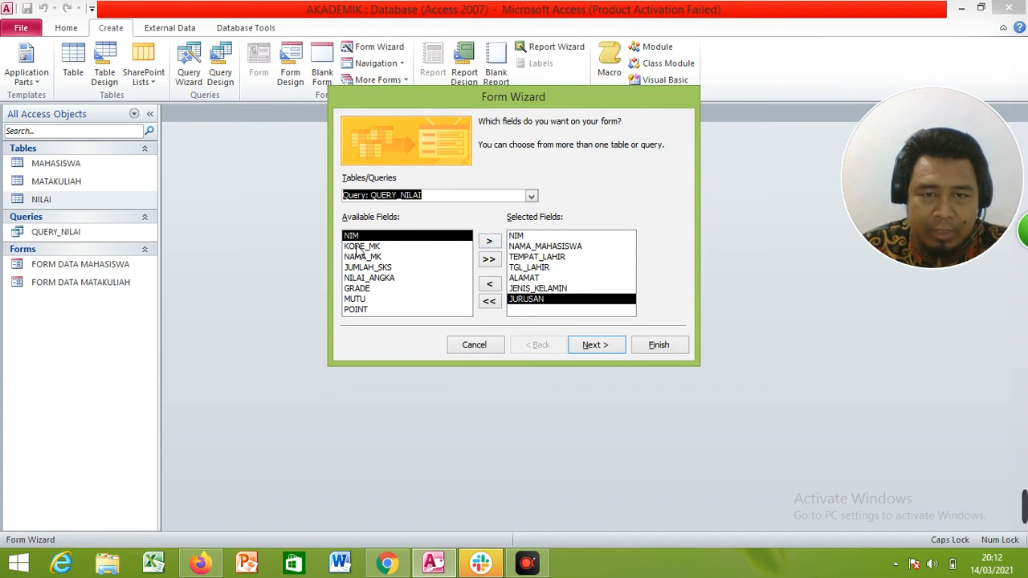
pyautogui.click(361, 247)
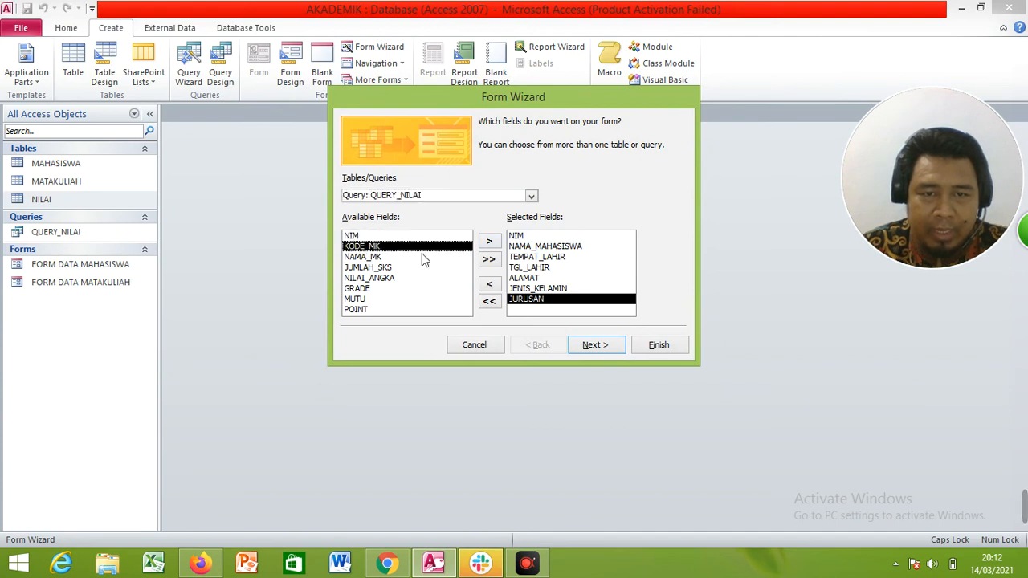
pyautogui.click(489, 241)
pyautogui.click(489, 242)
pyautogui.click(488, 241)
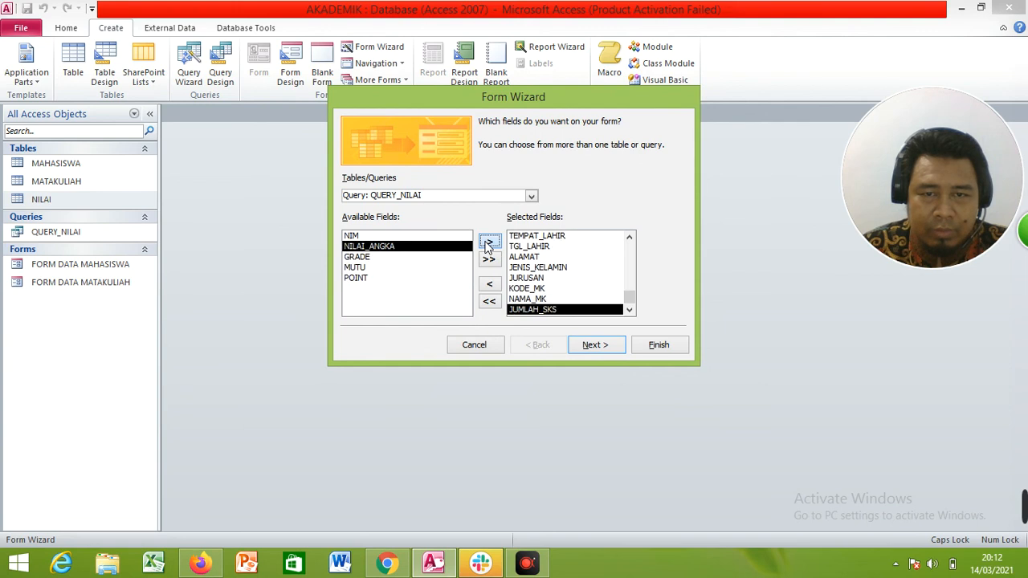
pyautogui.click(489, 242)
pyautogui.click(488, 241)
pyautogui.click(488, 242)
pyautogui.click(487, 243)
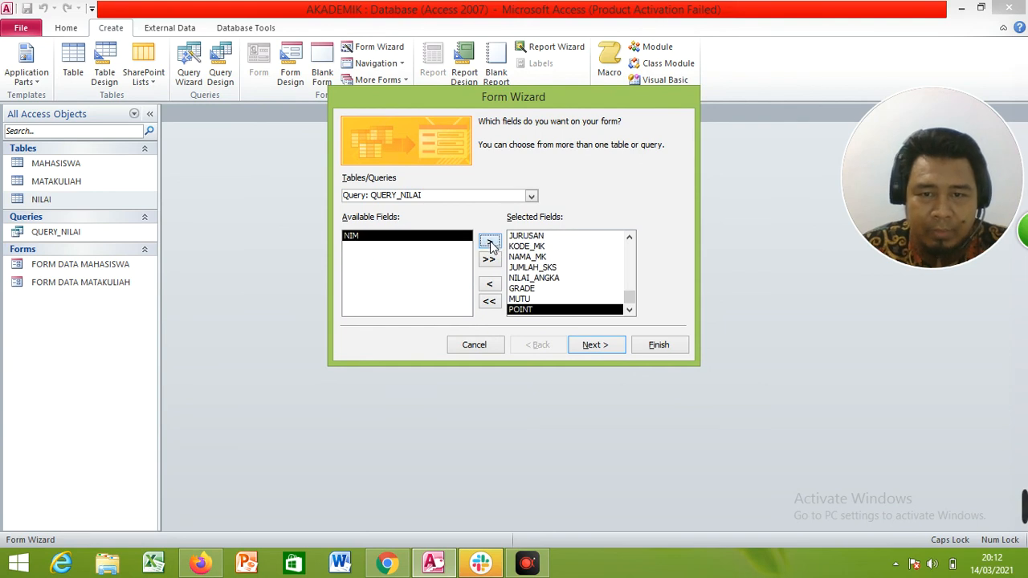
pyautogui.click(489, 242)
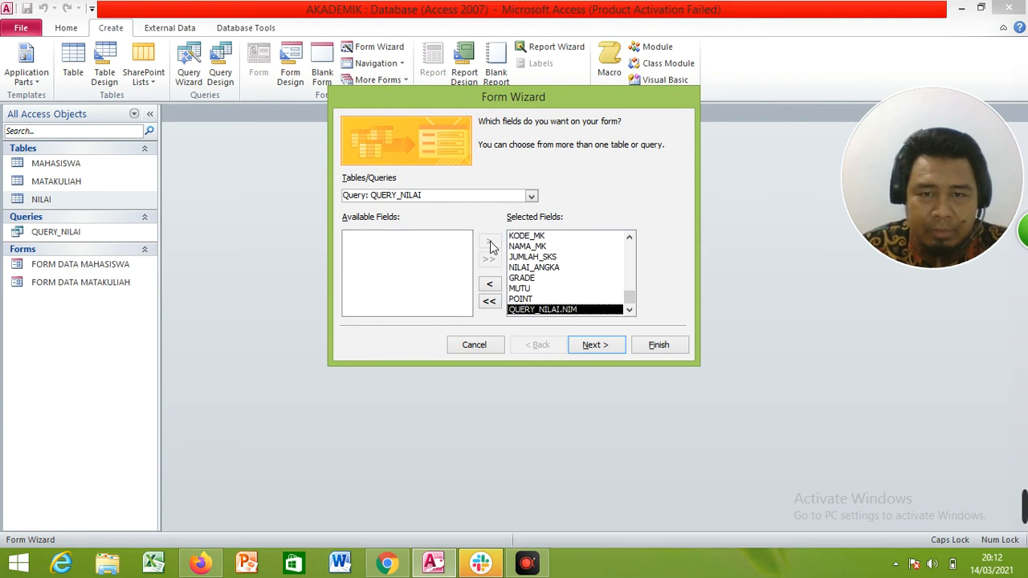
pyautogui.click(490, 284)
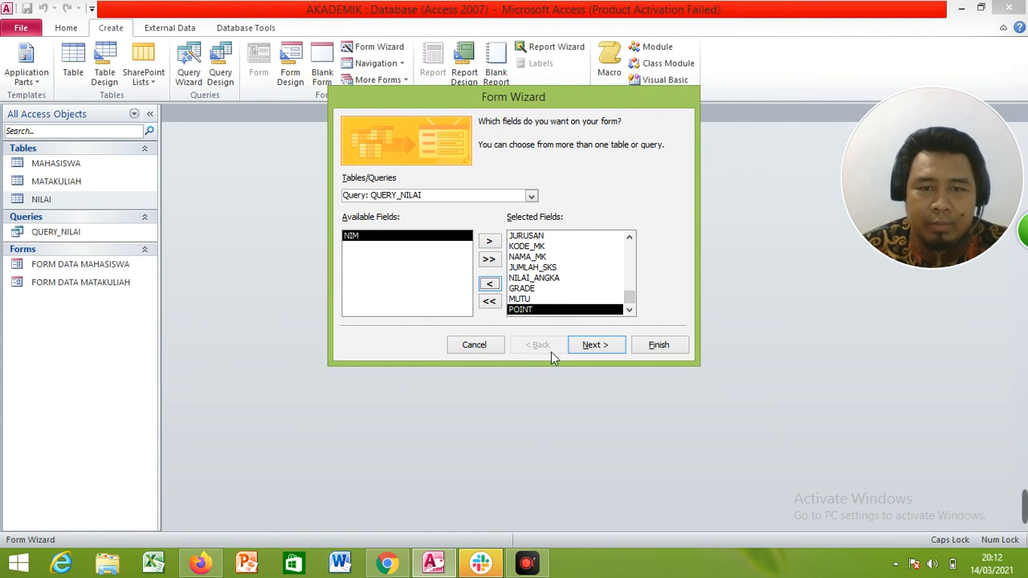
pyautogui.click(487, 347)
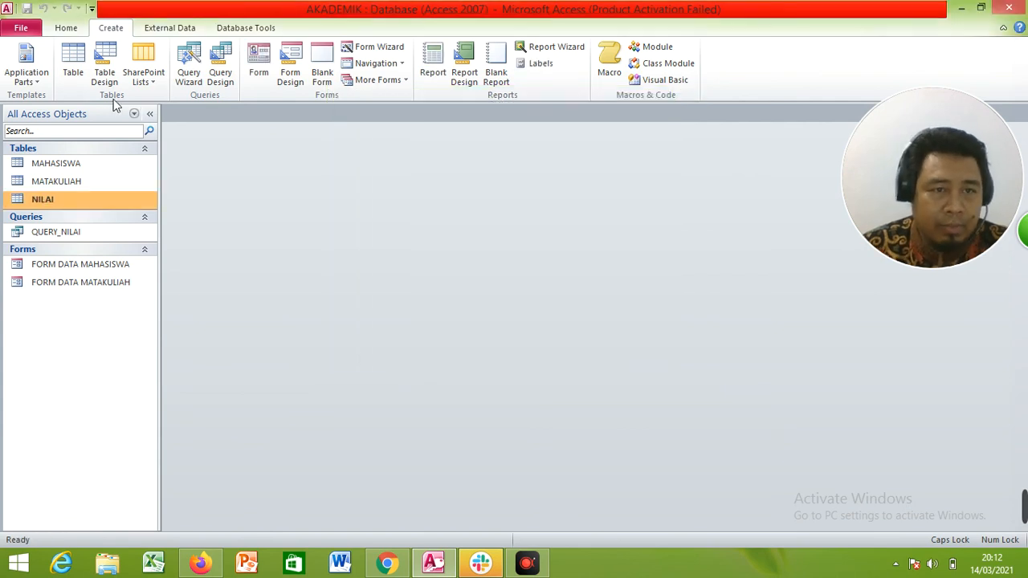
# - Start a new form with the Form Wizard and add all fields of the MAHASISWA table
pyautogui.click(369, 48)
pyautogui.click(531, 196)
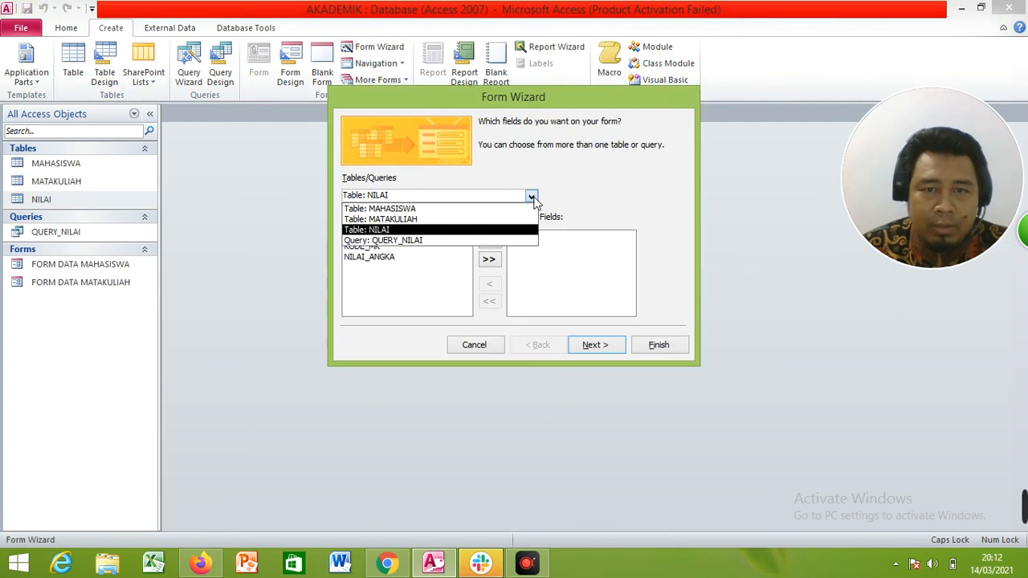
pyautogui.click(458, 209)
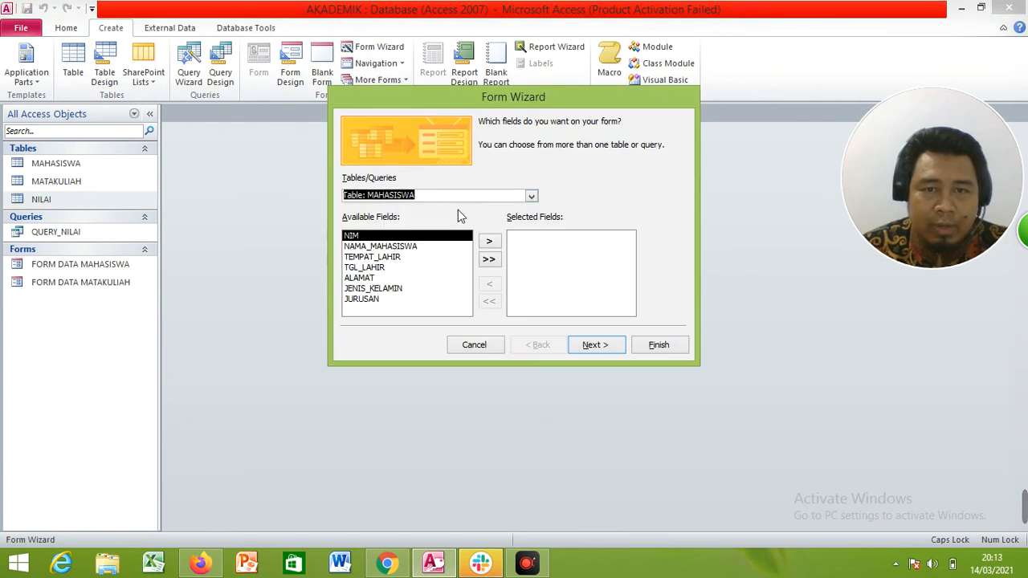
pyautogui.click(488, 259)
# - Add KODE_MK, NAMA_MK, JUMLAH_SKS, NILAI_ANGKA, GRADE, MUTU and POINT from QUERY_NILAI to the selected fields, leaving out NIM
pyautogui.click(531, 197)
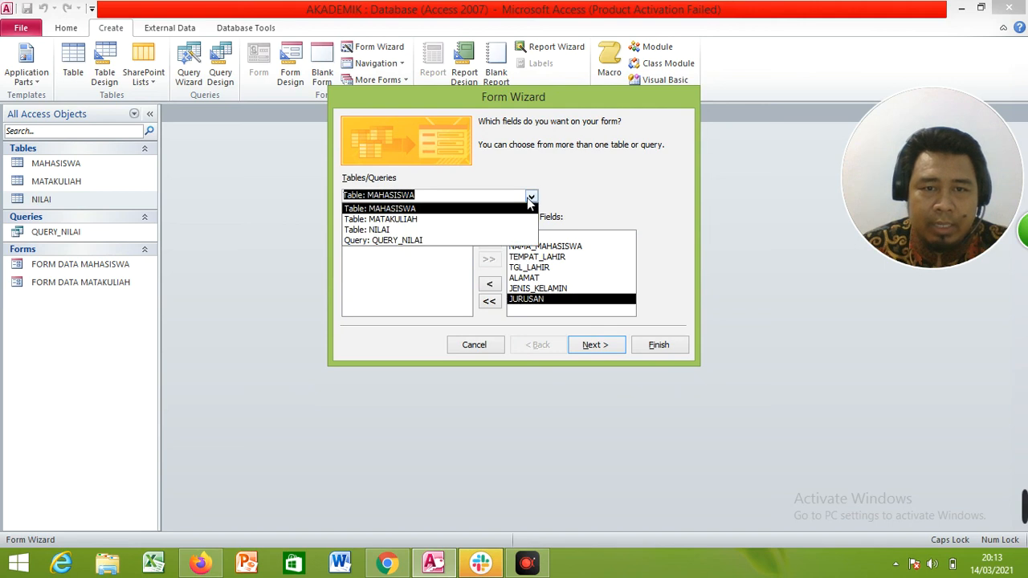
pyautogui.click(417, 240)
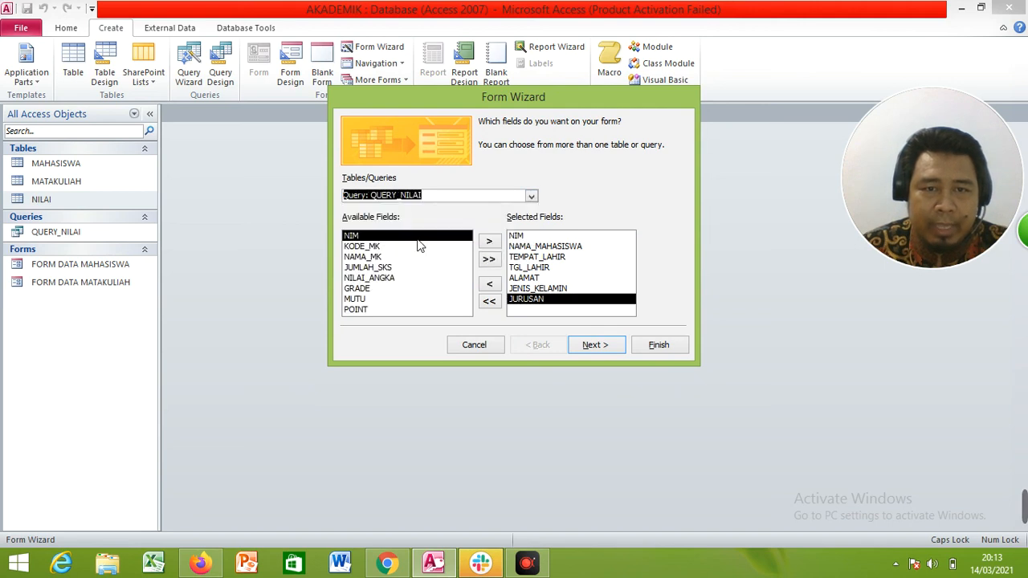
pyautogui.click(363, 248)
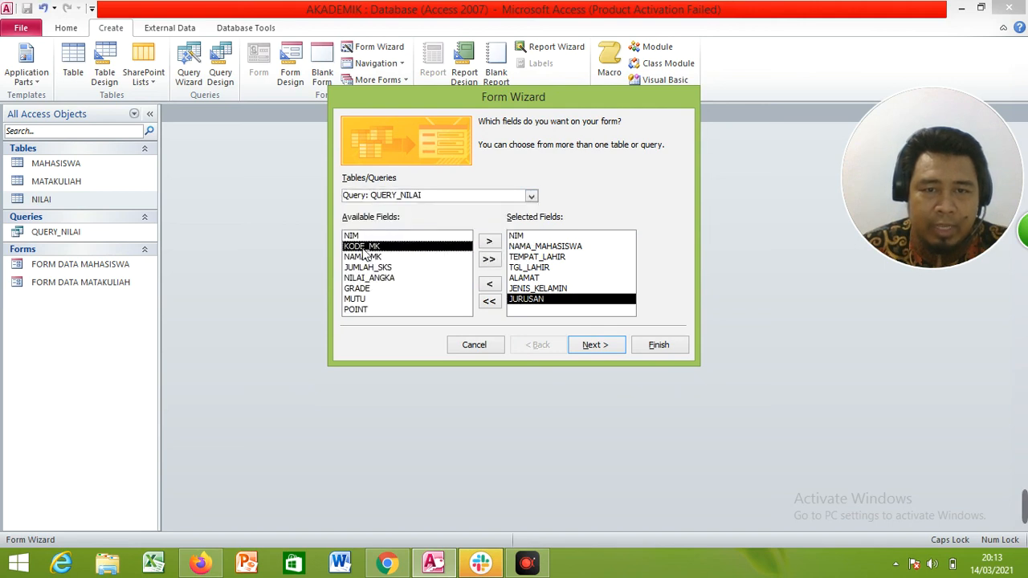
pyautogui.click(488, 243)
pyautogui.click(488, 243)
pyautogui.click(488, 243)
pyautogui.click(488, 242)
pyautogui.click(488, 242)
pyautogui.click(489, 242)
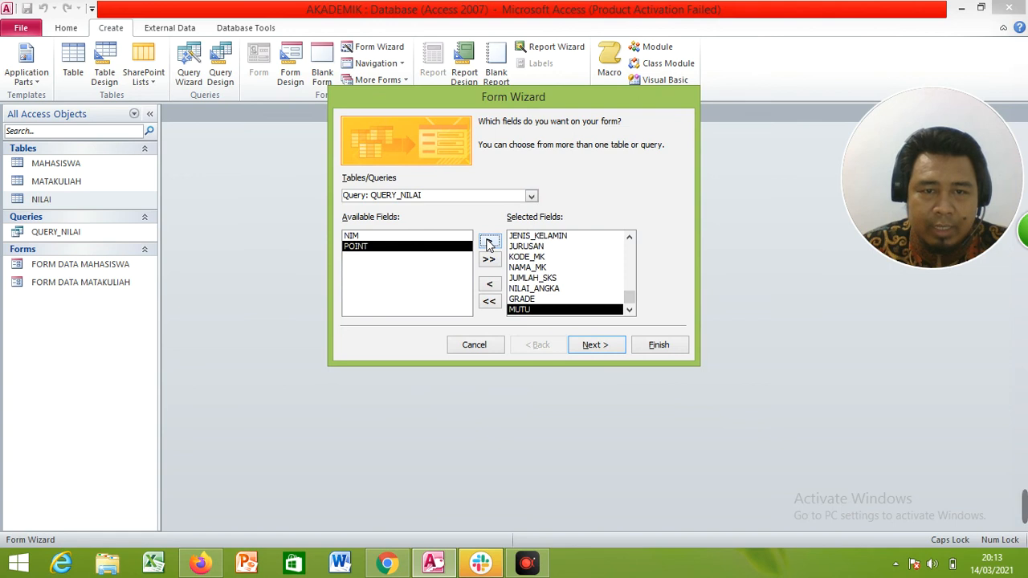
pyautogui.click(488, 243)
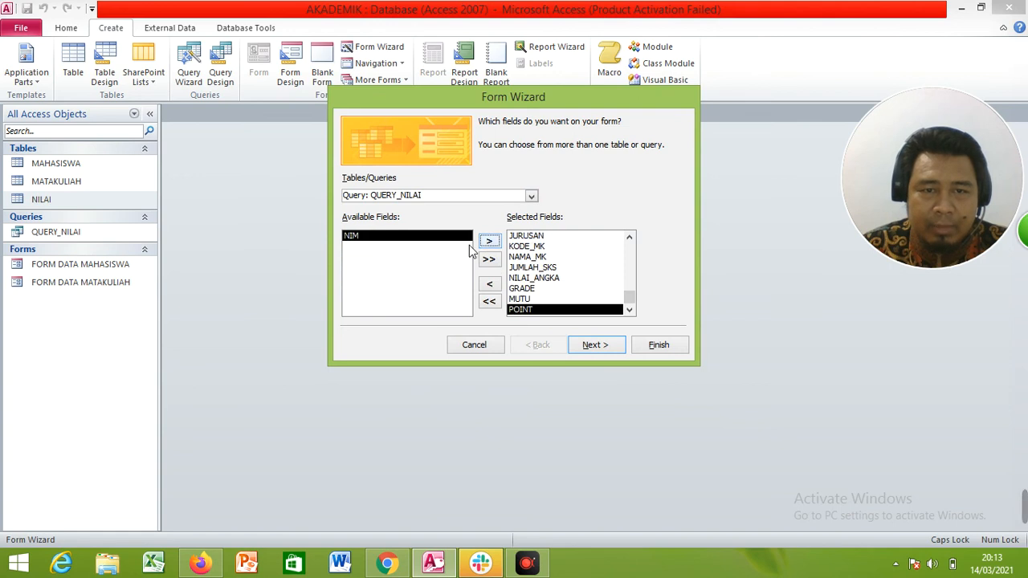
# - Keep the data viewed by MAHASISWA as a form with subform, using the Datasheet layout
pyautogui.click(595, 345)
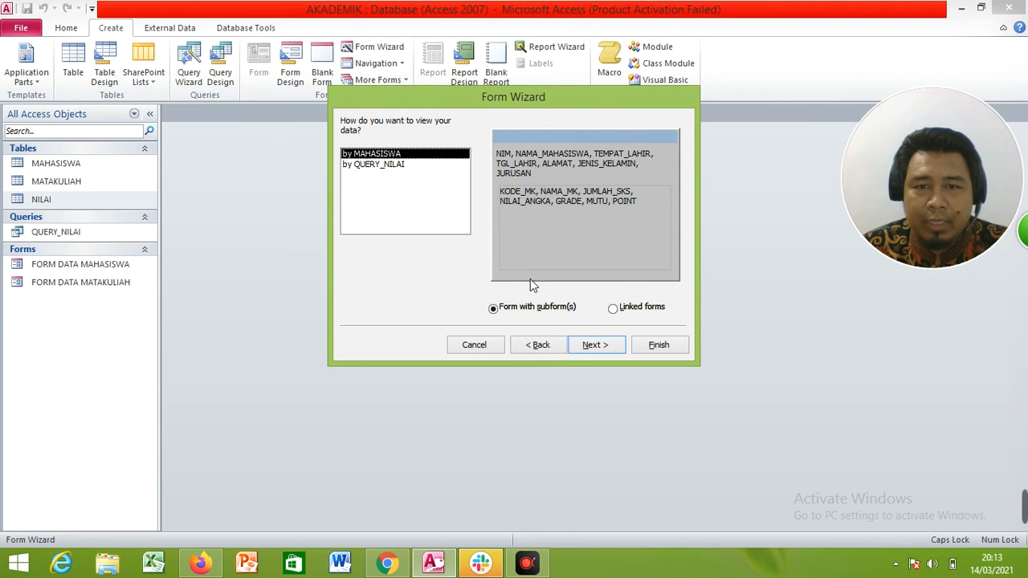
pyautogui.click(595, 345)
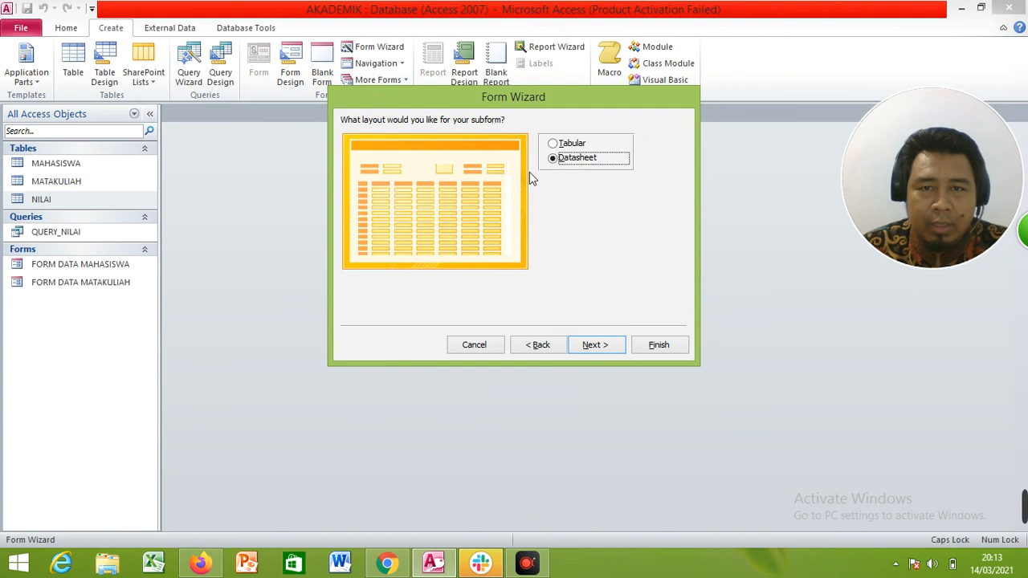
pyautogui.click(608, 345)
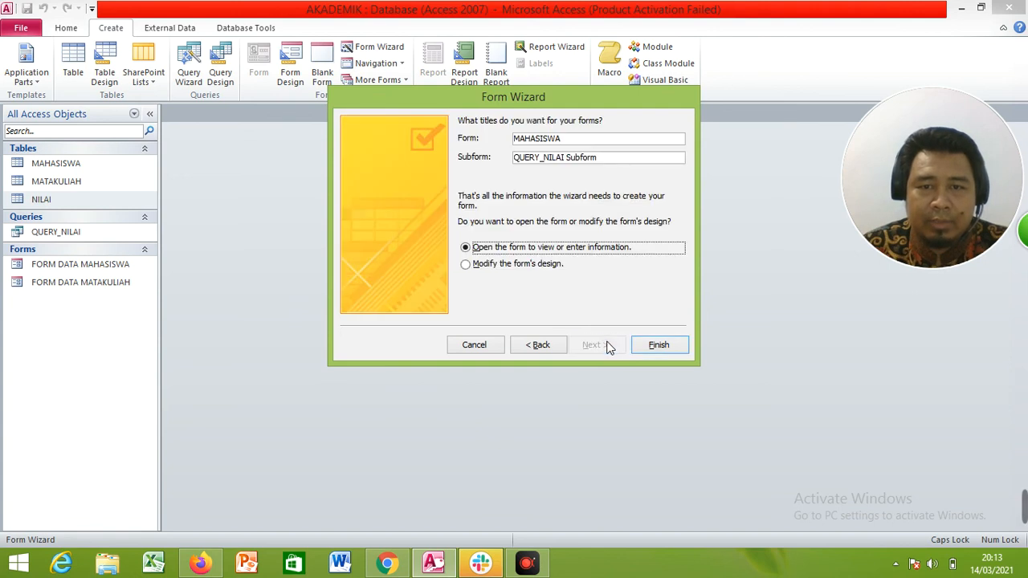
# - Title the form FORM NILAI MAHASISWA and the subform SUBFORM_NILAI, and finish the Form Wizard
pyautogui.click(523, 141)
pyautogui.write('FO')
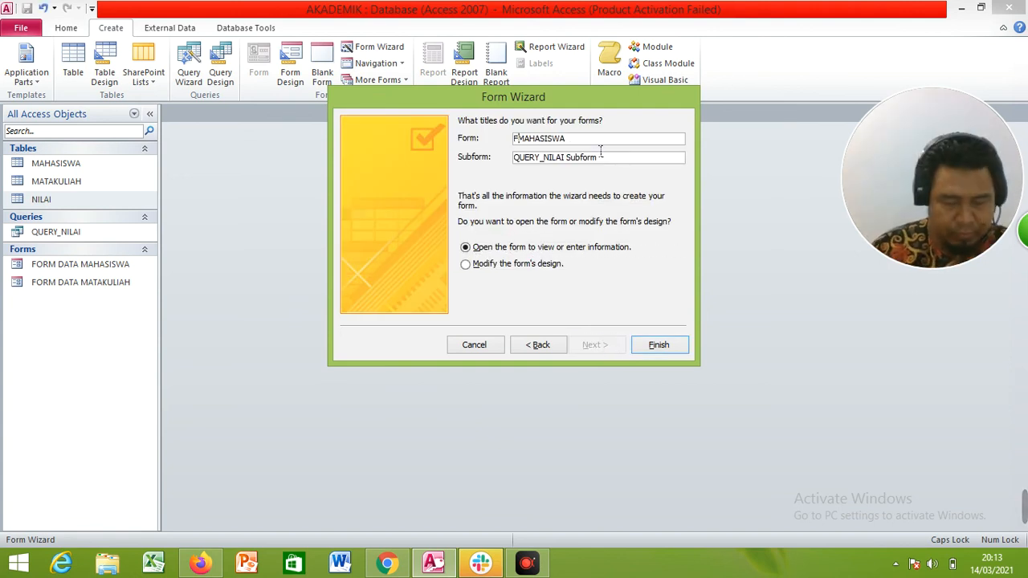
pyautogui.press('BackSpace')
pyautogui.press('BackSpace')
pyautogui.write('FORM N')
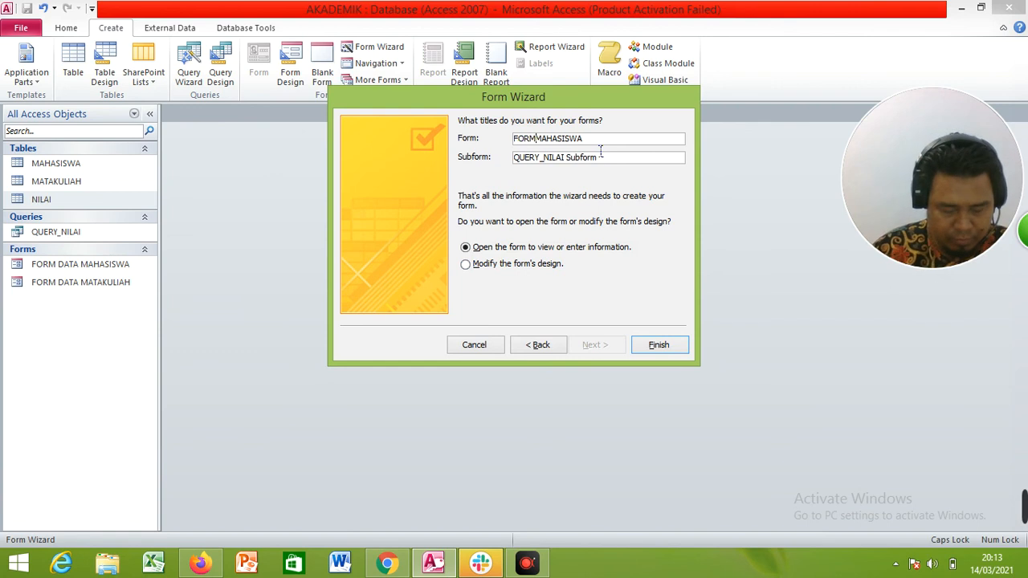
pyautogui.write('ILAI')
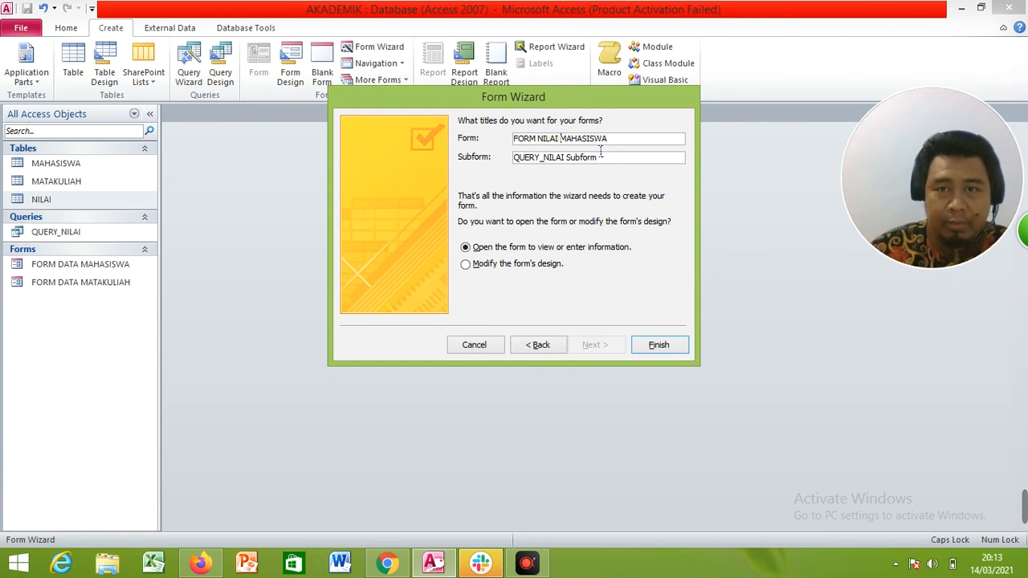
pyautogui.moveTo(599, 158); pyautogui.dragTo(495, 161)
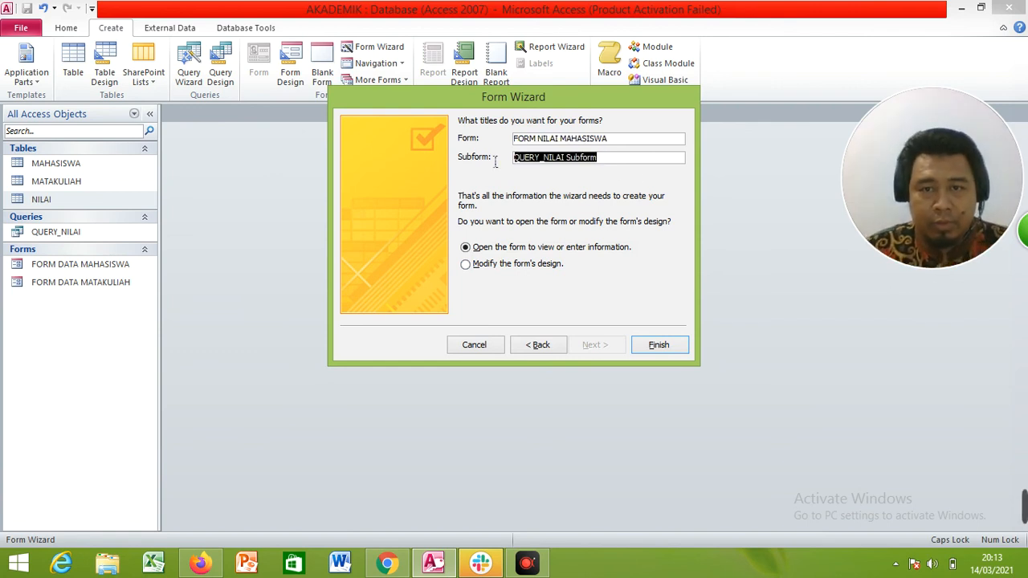
pyautogui.write('SUBFORM_NILAI')
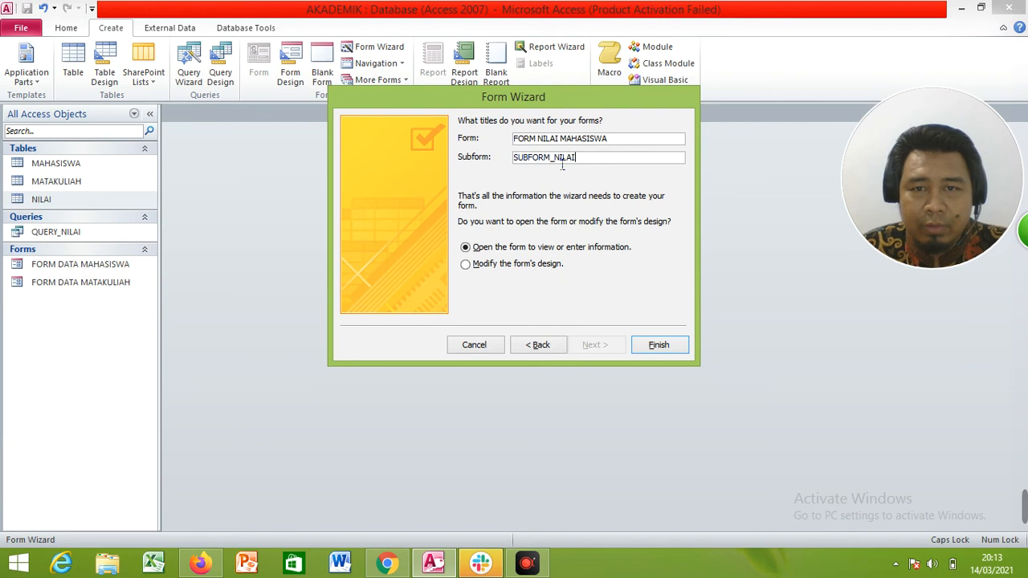
pyautogui.click(654, 344)
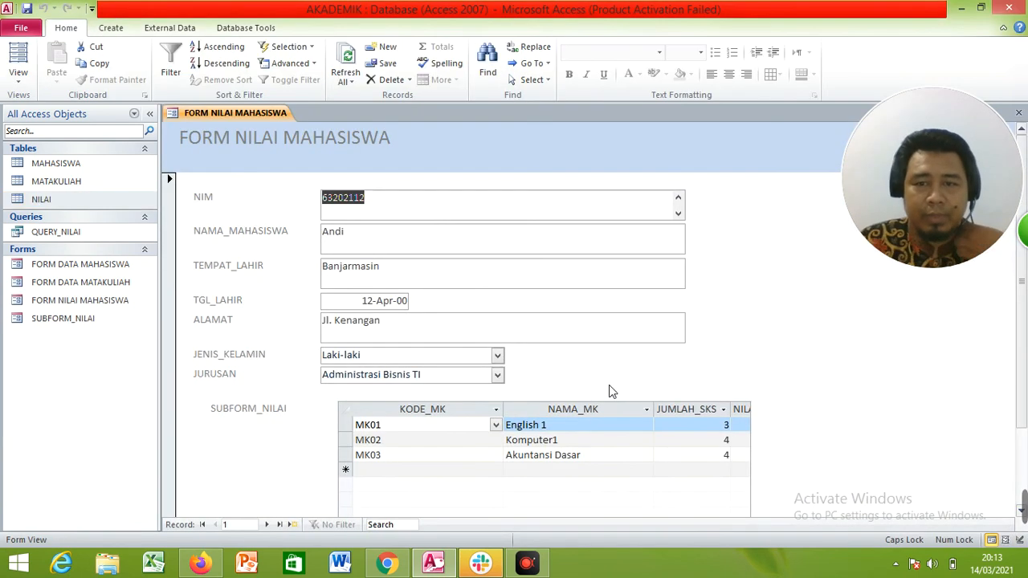
# - Narrow the KODE_MK column of the SUBFORM_NILAI datasheet by about a quarter
pyautogui.scroll(-2, 469, 306)
pyautogui.scroll(2, 470, 305)
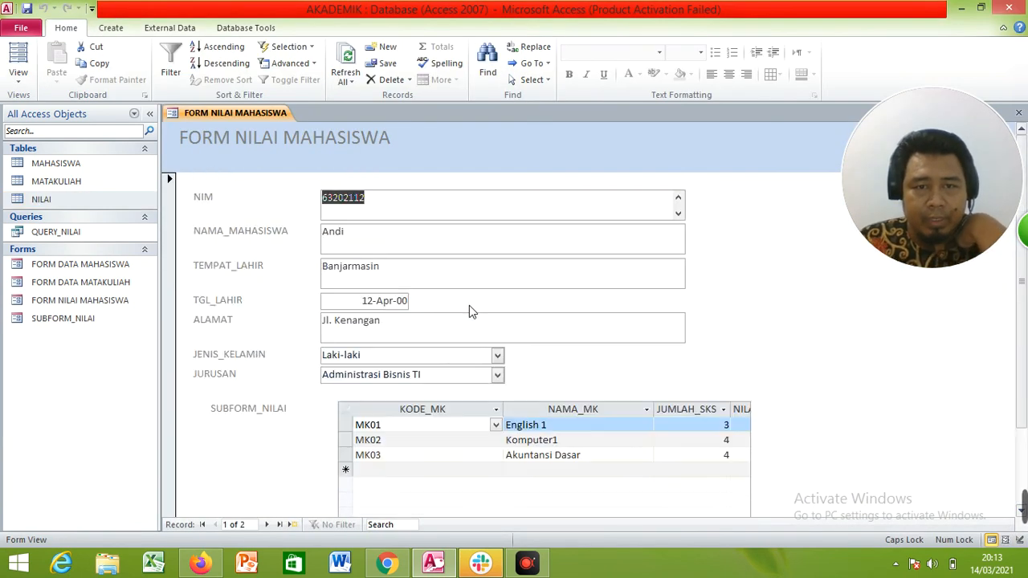
pyautogui.scroll(-2, 370, 228)
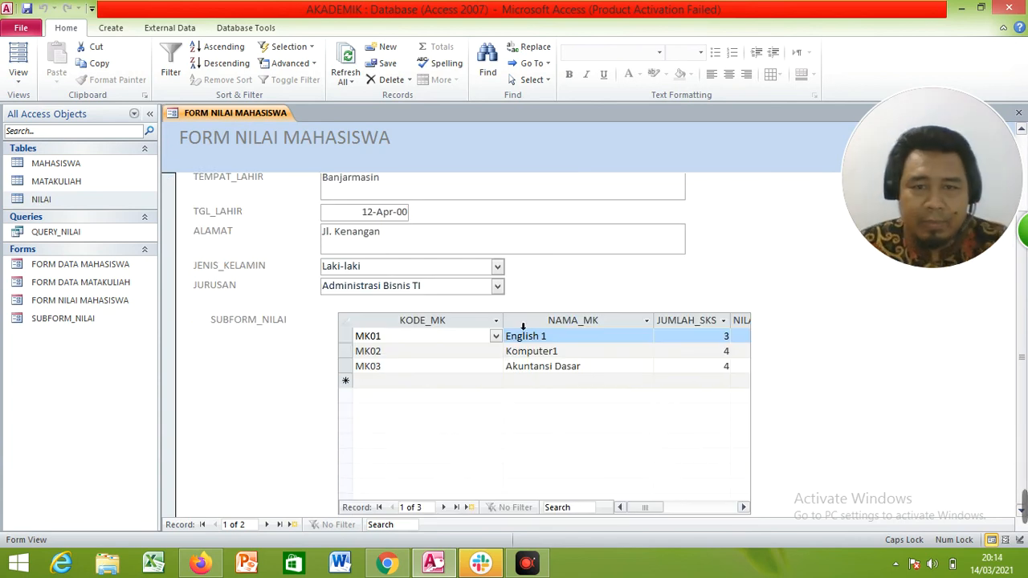
pyautogui.moveTo(509, 324); pyautogui.dragTo(463, 322)
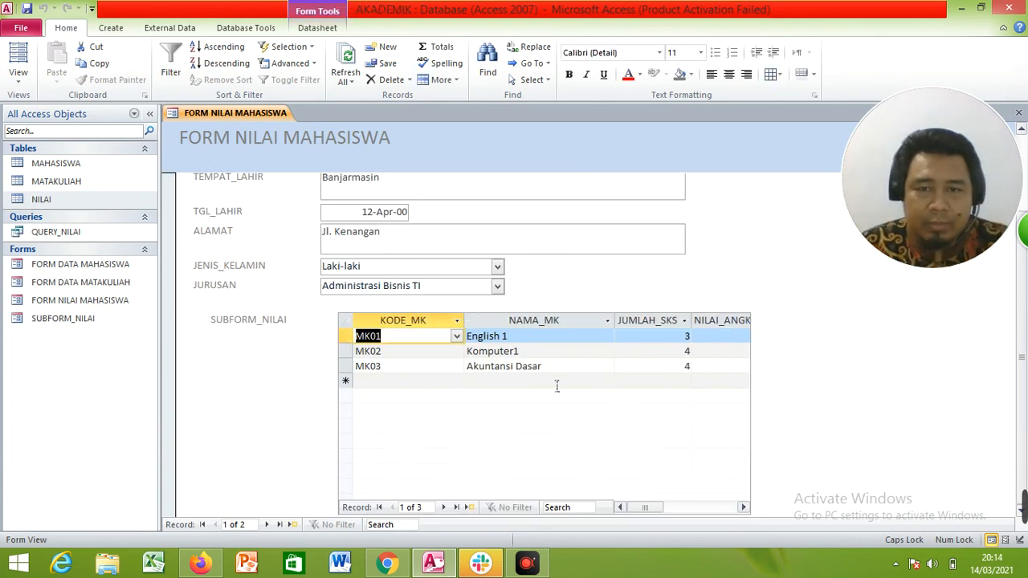
# - In Design View of FORM NILAI MAHASISWA, move the SUBFORM_NILAI subform beneath its label, aligned with the field labels' left margin
pyautogui.click(20, 74)
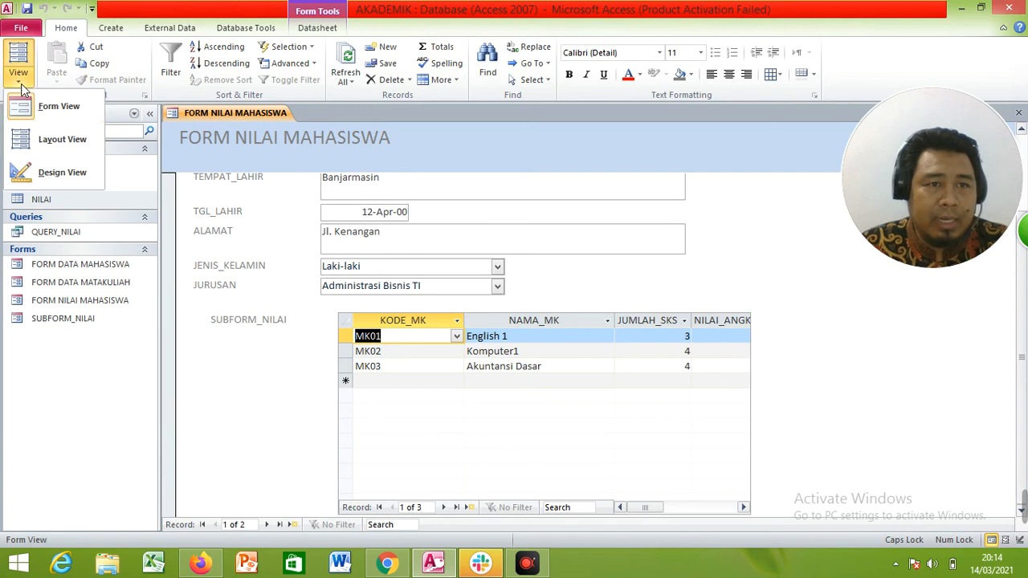
pyautogui.click(48, 170)
pyautogui.scroll(-5, 583, 316)
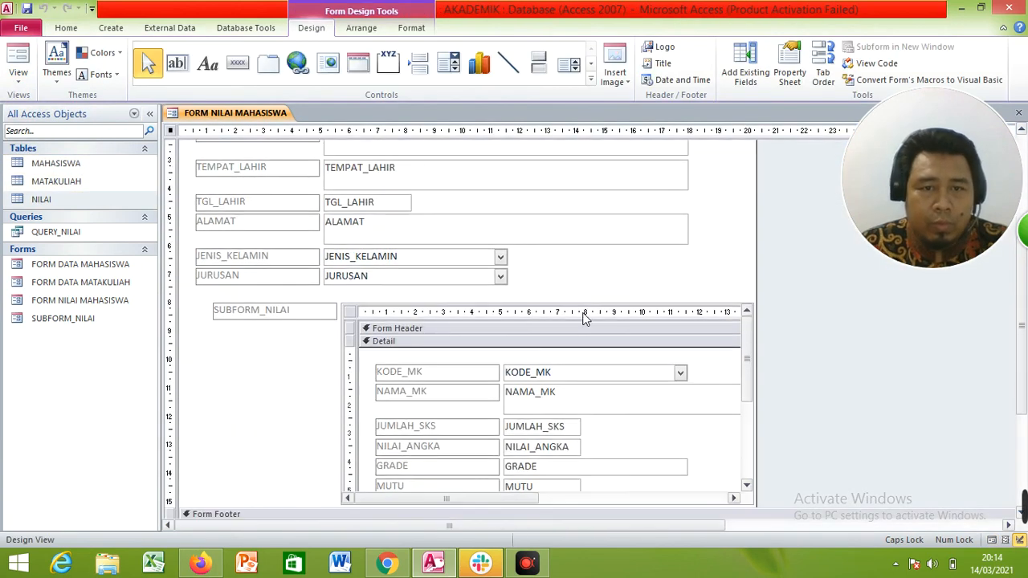
pyautogui.click(302, 310)
pyautogui.click(344, 289)
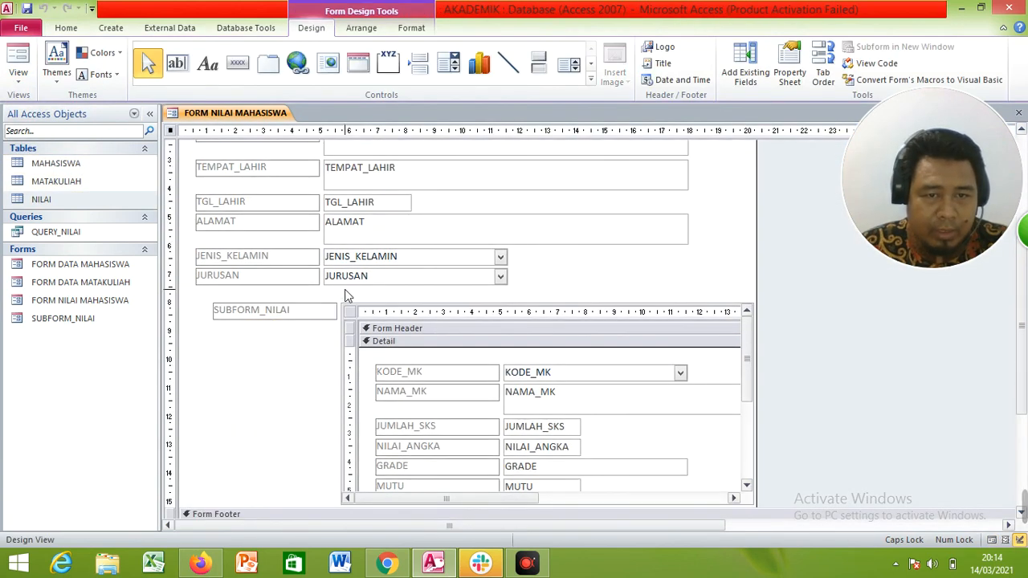
pyautogui.moveTo(314, 310); pyautogui.dragTo(206, 325)
pyautogui.scroll(-3, 701, 331)
pyautogui.click(610, 265)
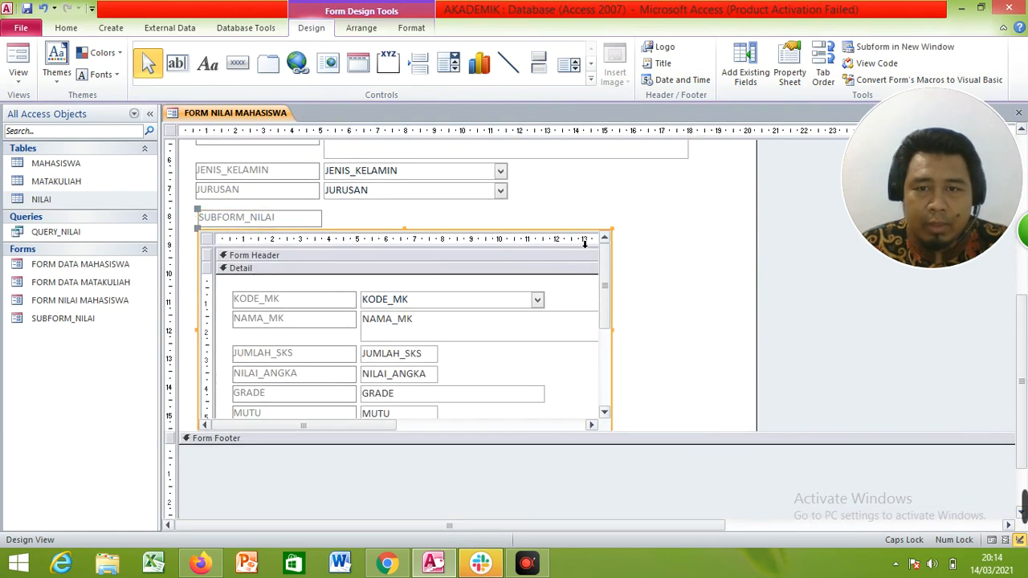
# - Widen the SUBFORM_NILAI subform control to about 23 cm, extending past the right side of the field text boxes
pyautogui.moveTo(624, 340); pyautogui.dragTo(861, 355)
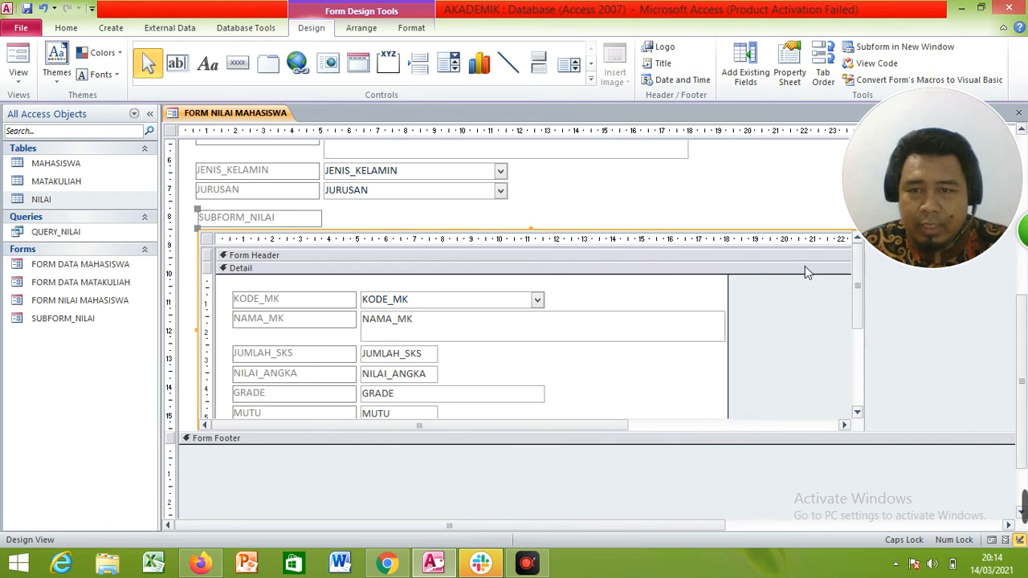
pyautogui.moveTo(956, 231)
pyautogui.moveTo(956, 231); pyautogui.dragTo(964, 195)
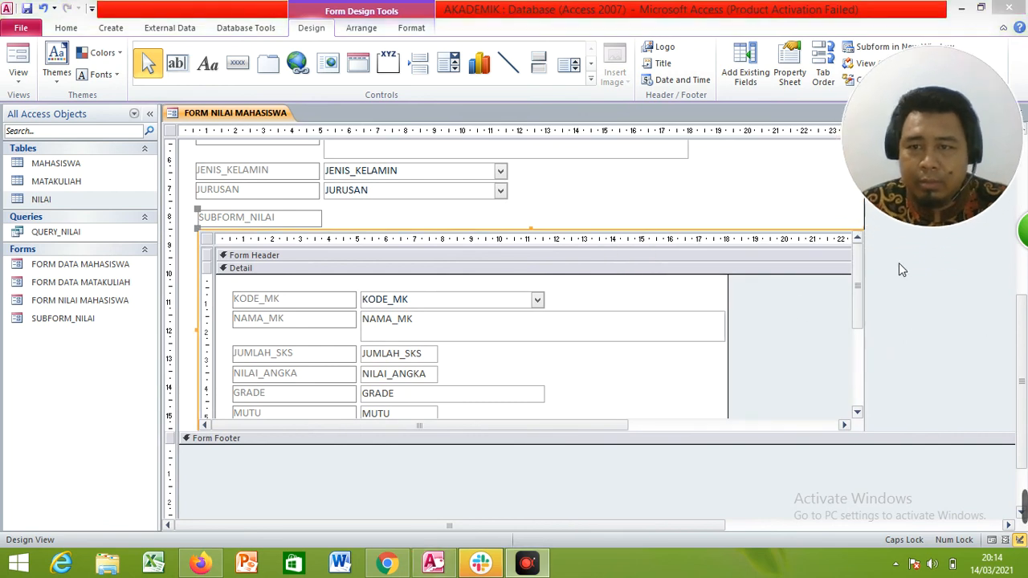
pyautogui.moveTo(971, 530)
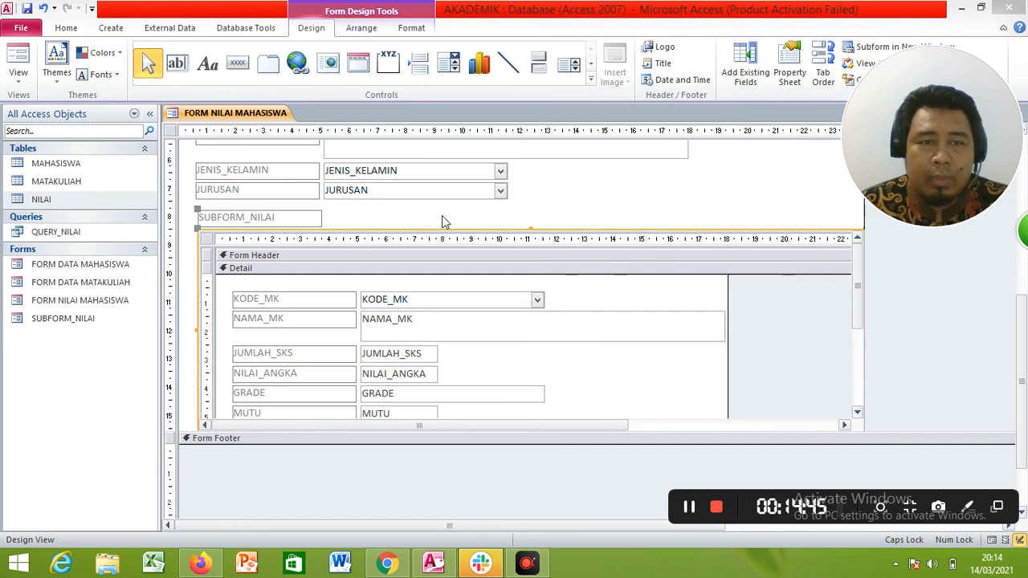
# - In Form View, narrow the subform's KODE_MK column by about half and its GRADE column by about a third so POINT fits
pyautogui.click(22, 61)
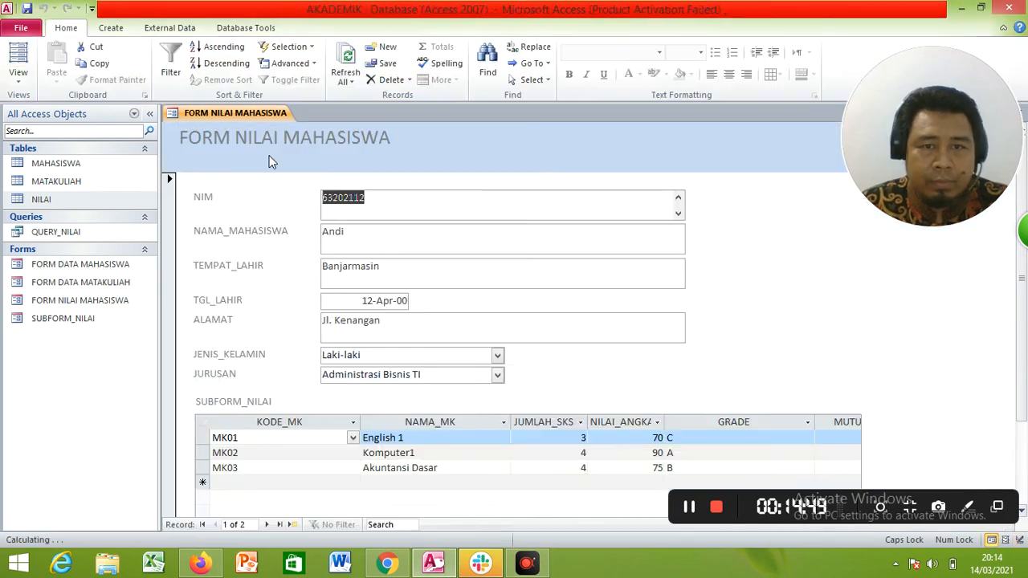
pyautogui.scroll(-3, 677, 370)
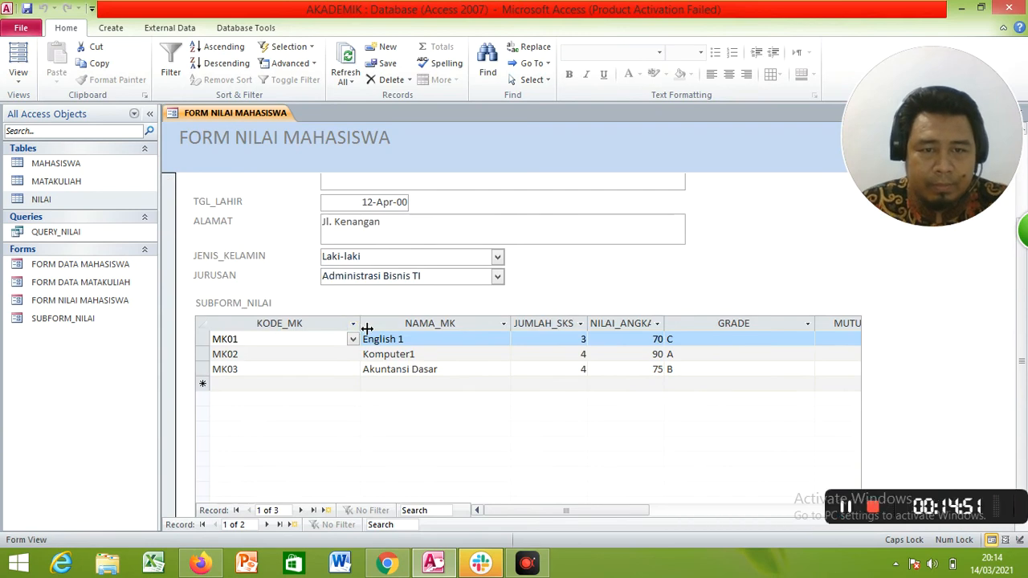
pyautogui.moveTo(322, 327); pyautogui.dragTo(292, 329)
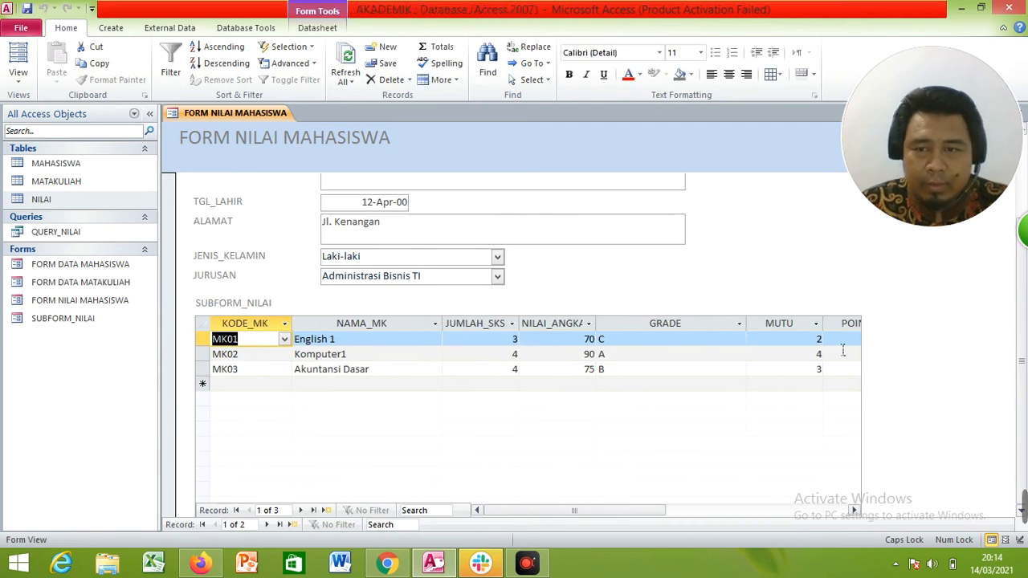
pyautogui.moveTo(745, 328); pyautogui.dragTo(690, 329)
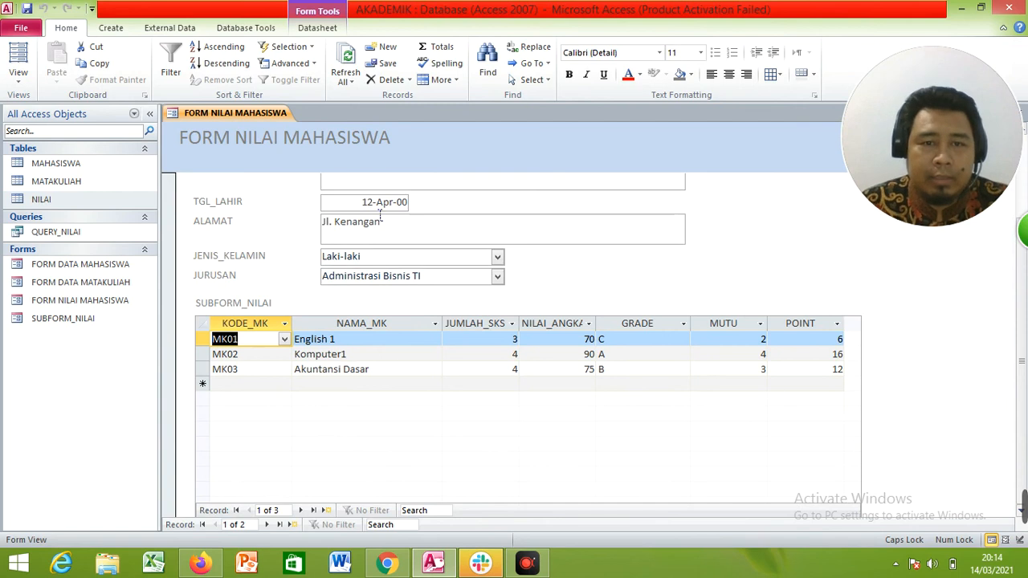
pyautogui.moveTo(1019, 302)
pyautogui.mouseDown()
pyautogui.moveTo(1022, 216)
pyautogui.moveTo(1021, 297)
pyautogui.mouseUp()
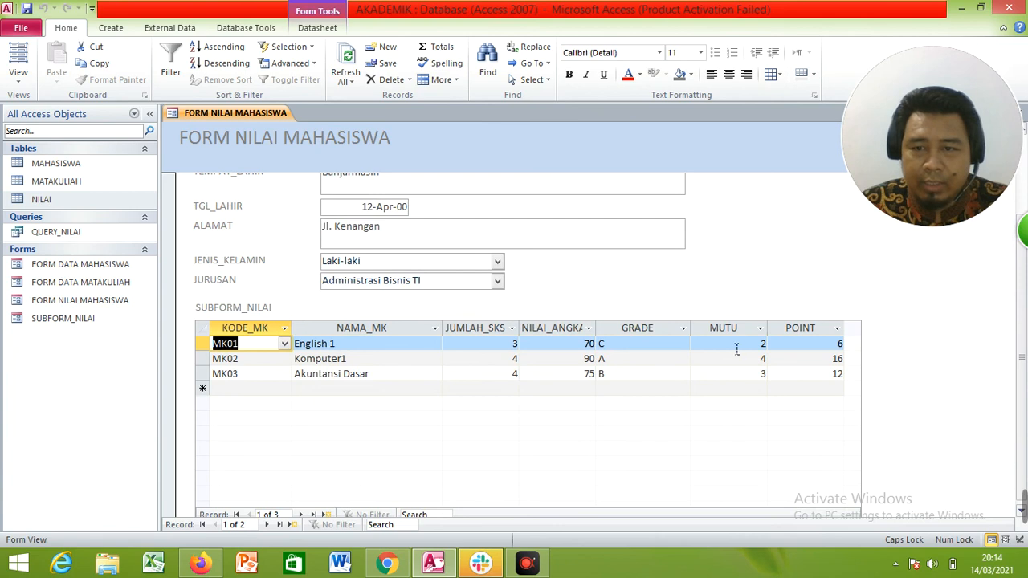
pyautogui.moveTo(1023, 294); pyautogui.dragTo(1024, 304)
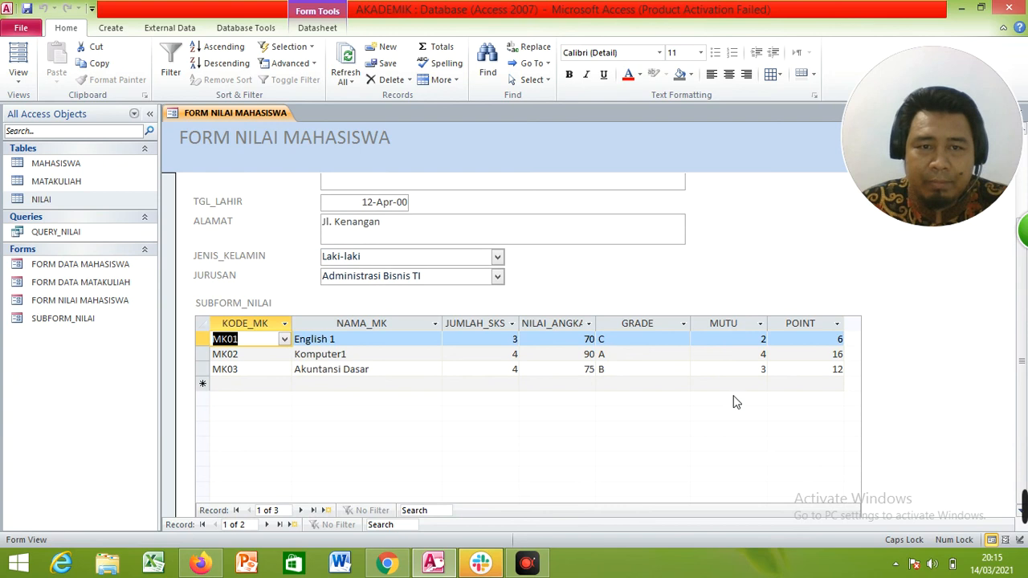
# - In Design View, open up the Form Footer section of the SUBFORM_NILAI subform to a height of about 1.6 cm
pyautogui.click(18, 76)
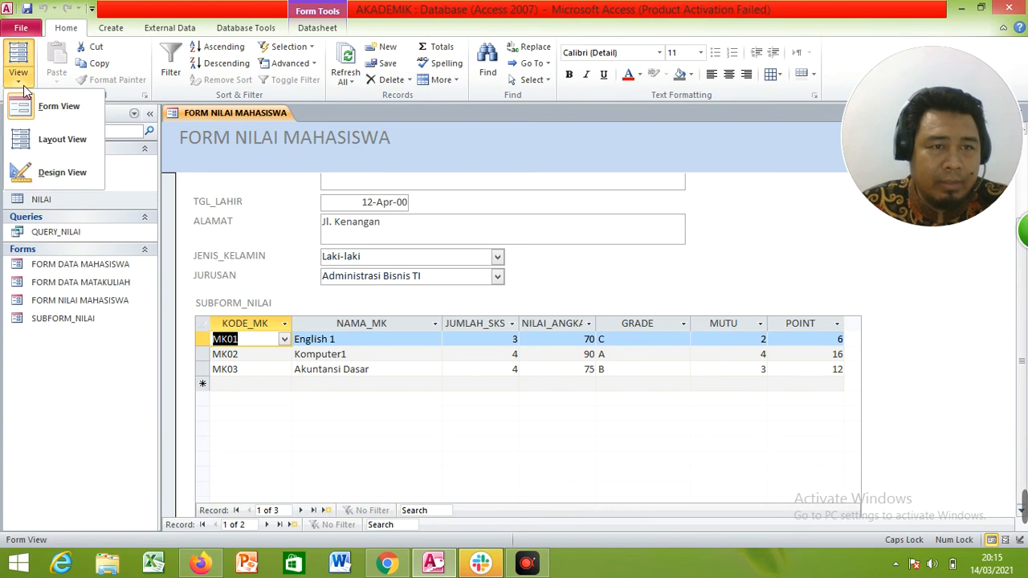
pyautogui.click(69, 175)
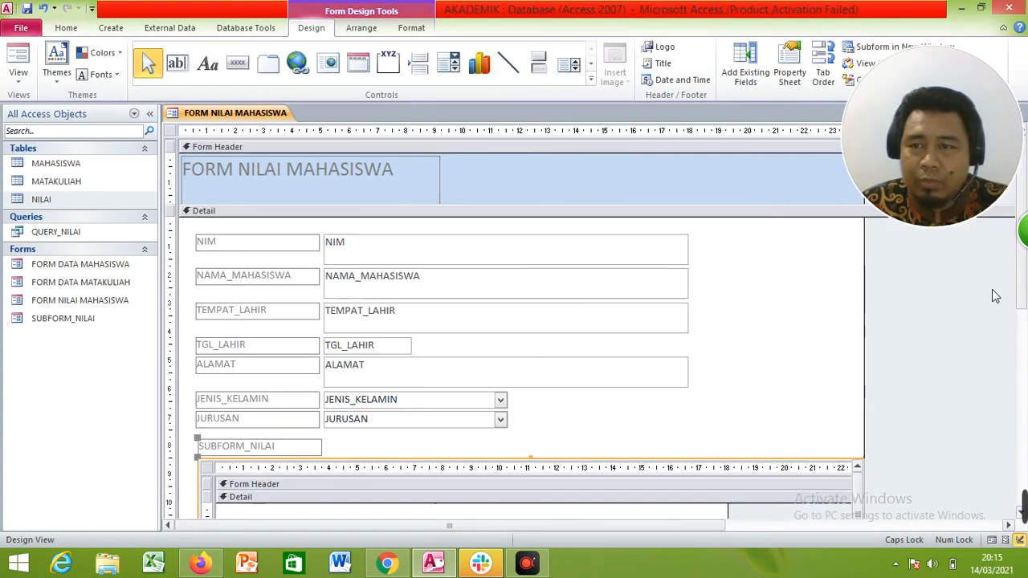
pyautogui.moveTo(1020, 273); pyautogui.dragTo(1025, 479)
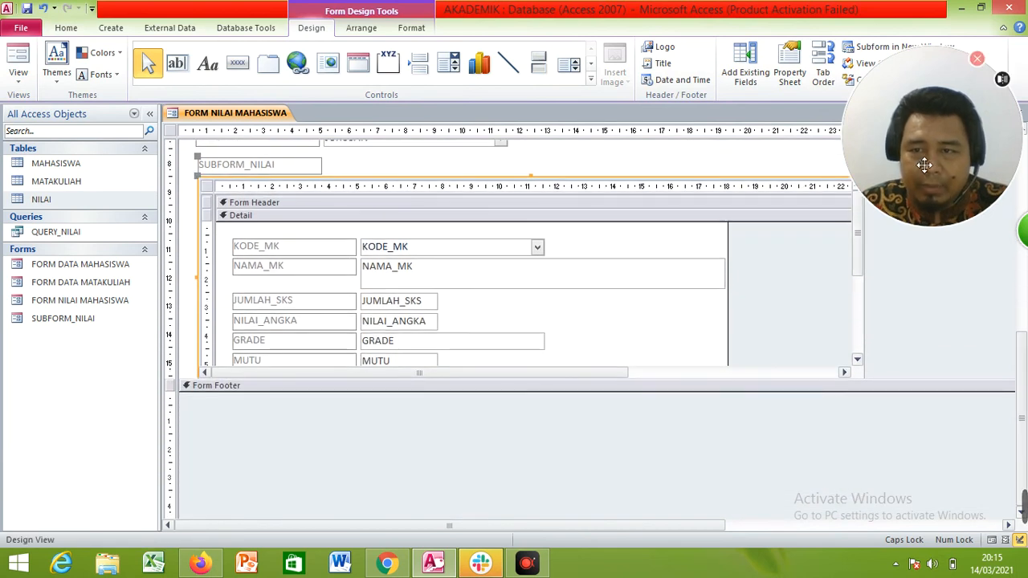
pyautogui.moveTo(941, 160); pyautogui.dragTo(947, 136)
pyautogui.moveTo(858, 212); pyautogui.dragTo(856, 297)
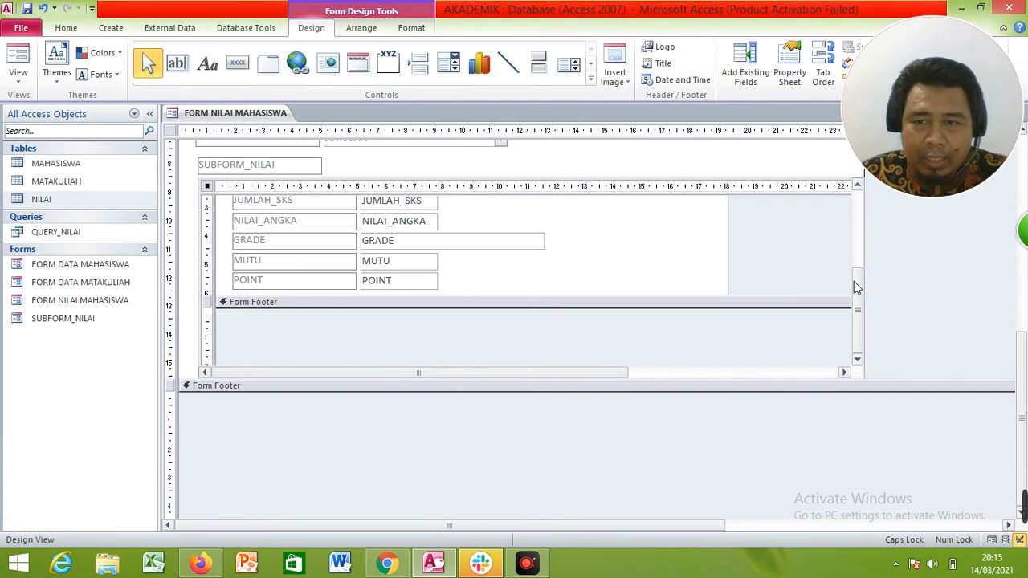
pyautogui.moveTo(859, 289)
pyautogui.mouseDown()
pyautogui.moveTo(863, 199)
pyautogui.moveTo(858, 301)
pyautogui.mouseUp()
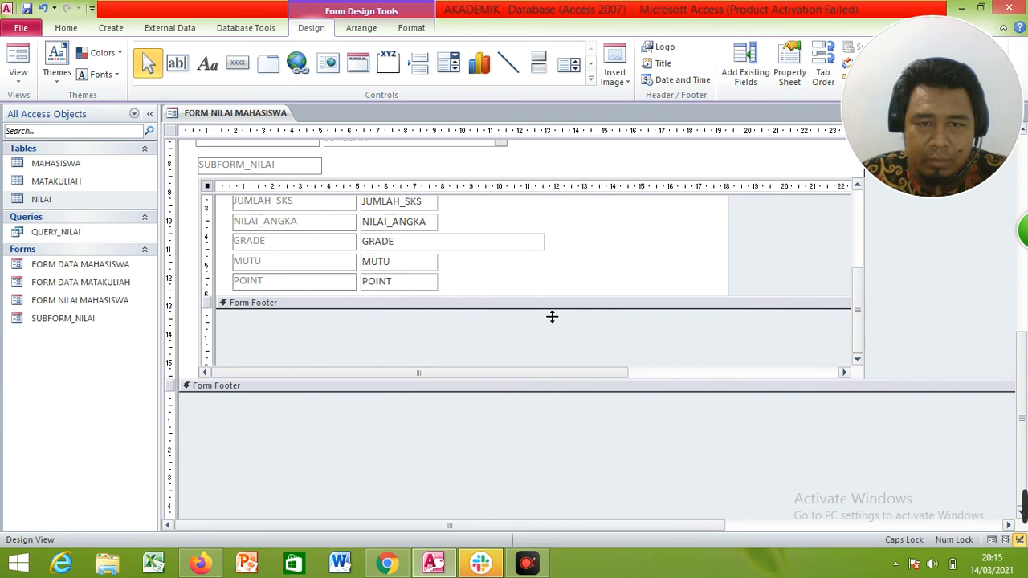
pyautogui.moveTo(552, 316); pyautogui.dragTo(552, 361)
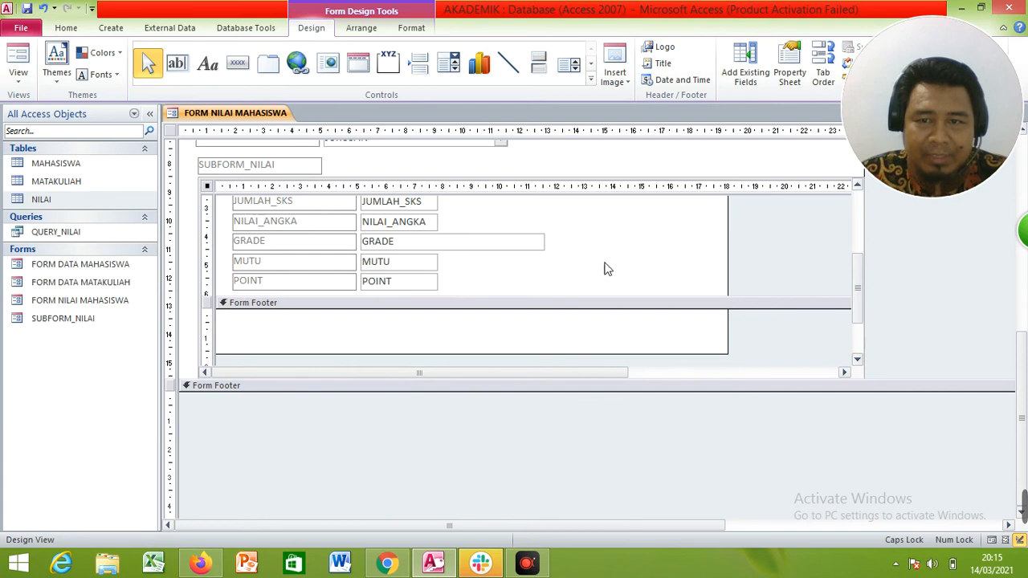
# - Place two unbound text boxes one below the other in the Form Footer of the SUBFORM_NILAI subform
pyautogui.moveTo(862, 282)
pyautogui.mouseDown()
pyautogui.moveTo(860, 294)
pyautogui.moveTo(868, 241)
pyautogui.moveTo(860, 312)
pyautogui.moveTo(875, 294)
pyautogui.mouseUp()
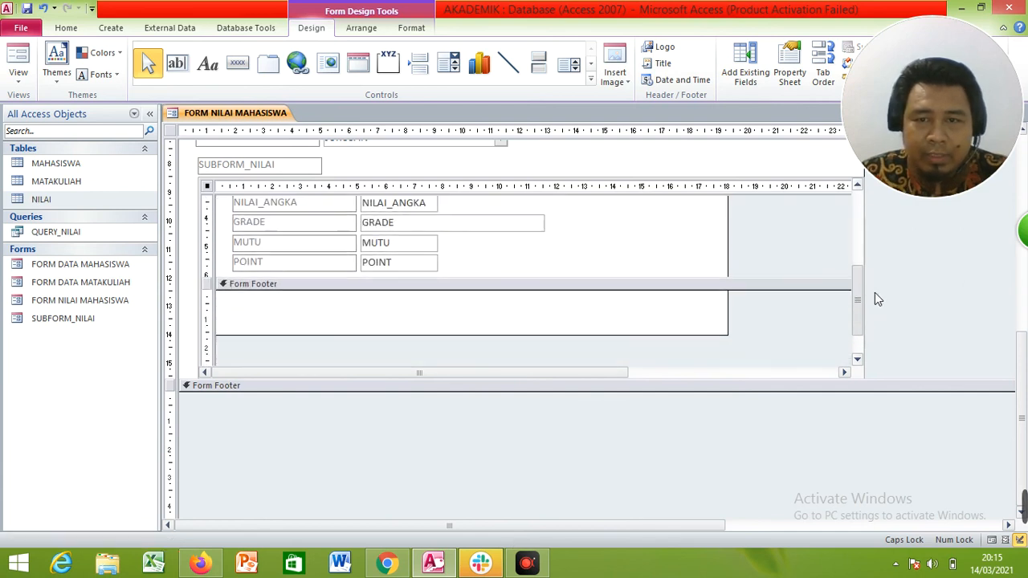
pyautogui.click(177, 64)
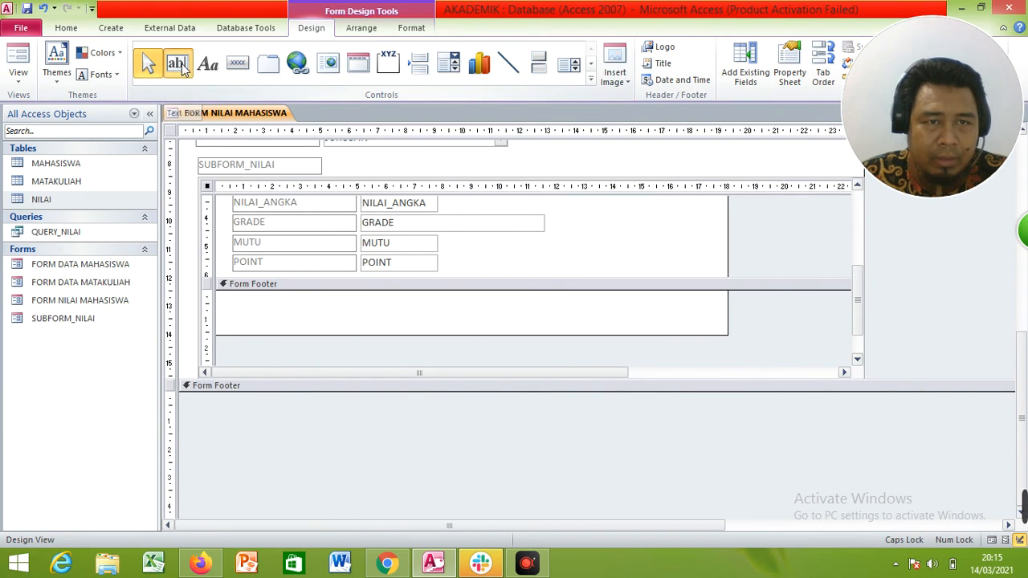
pyautogui.click(559, 300)
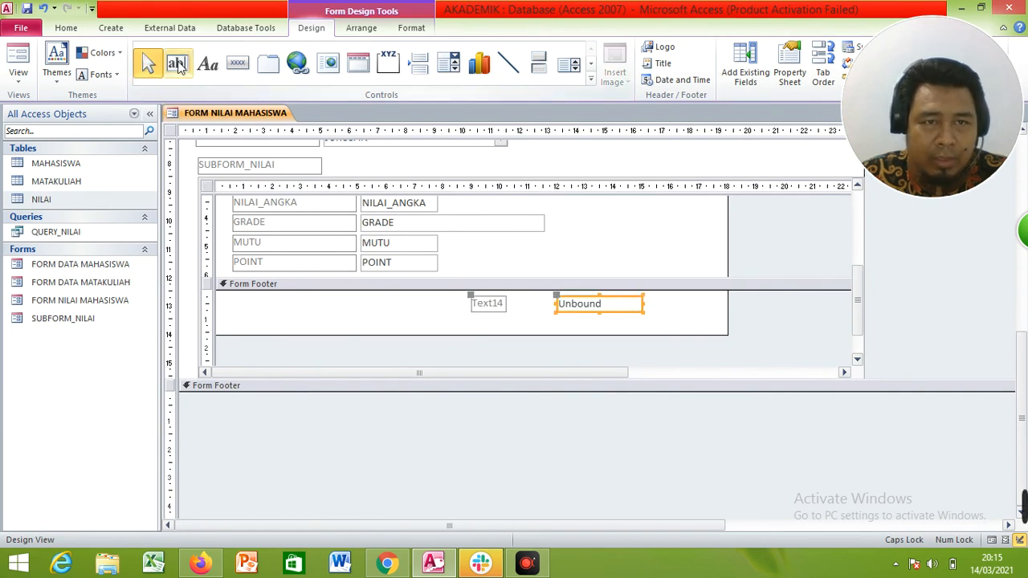
pyautogui.click(177, 64)
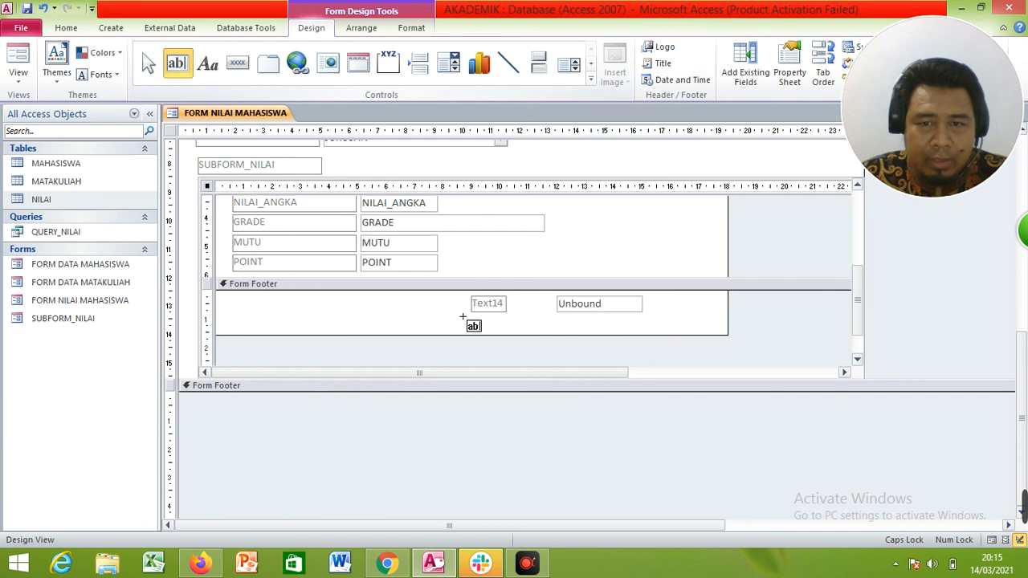
pyautogui.click(563, 322)
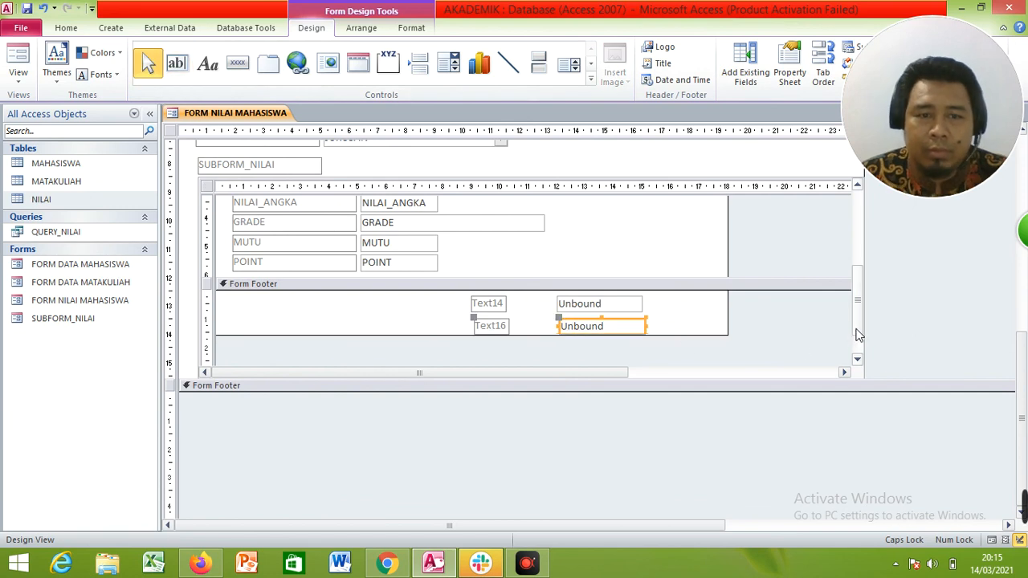
# - Enter =SUM(JUMLAH_SKS) in the upper footer text box and widen the box to fit the whole expression
pyautogui.click(519, 308)
pyautogui.click(596, 310)
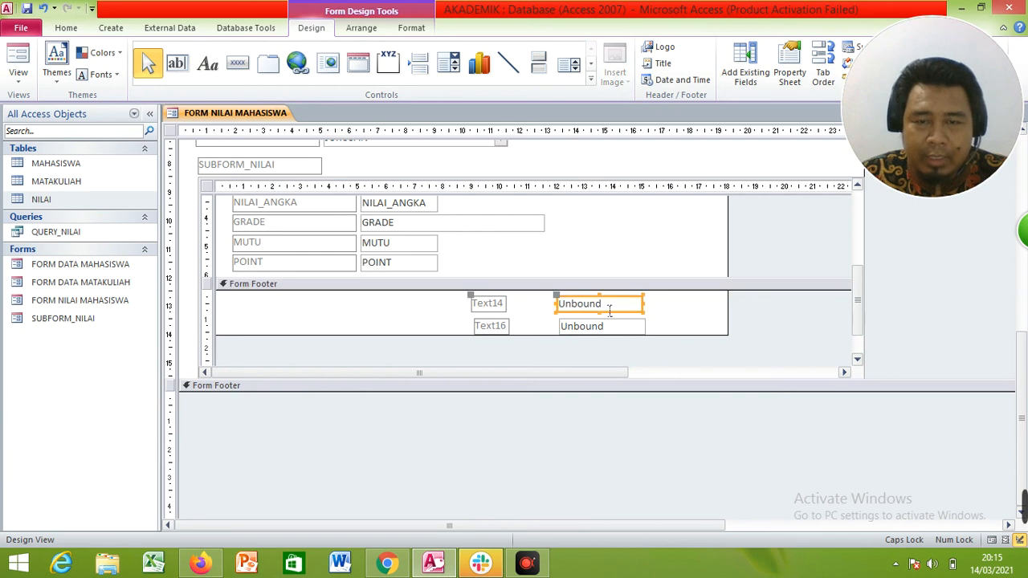
pyautogui.click(619, 310)
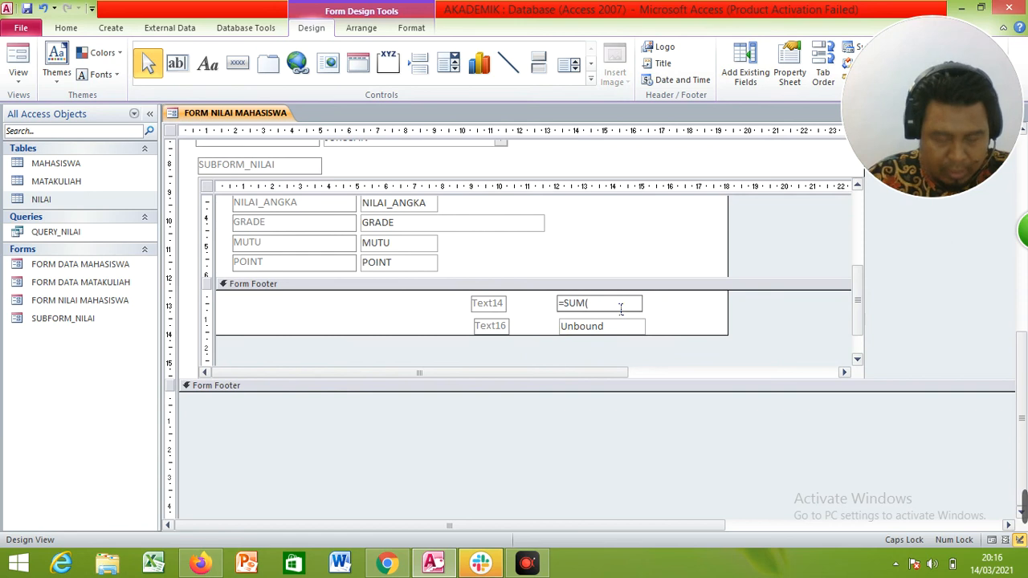
pyautogui.moveTo(862, 300)
pyautogui.mouseDown()
pyautogui.moveTo(857, 261)
pyautogui.moveTo(857, 316)
pyautogui.mouseUp()
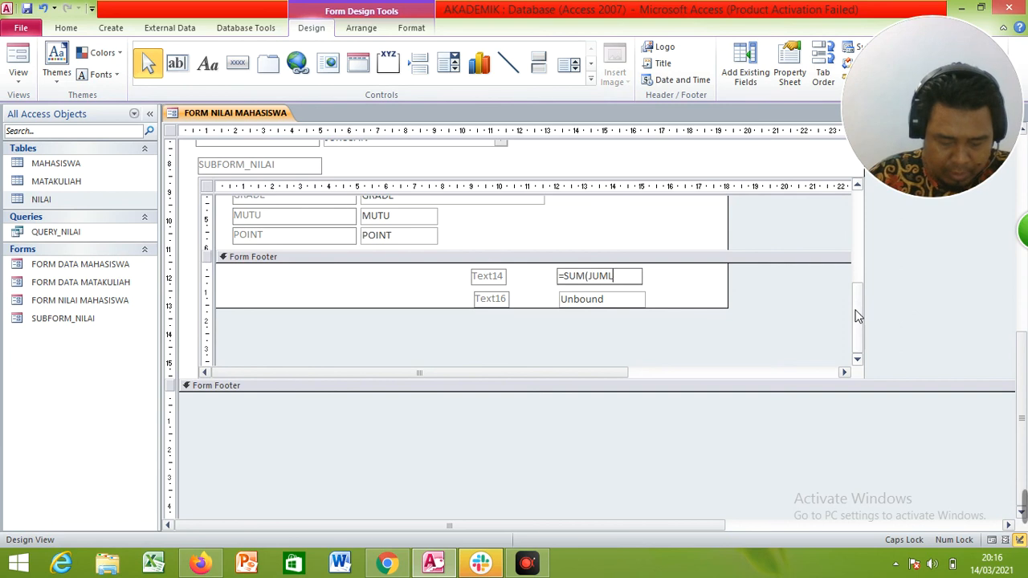
pyautogui.write('KS')
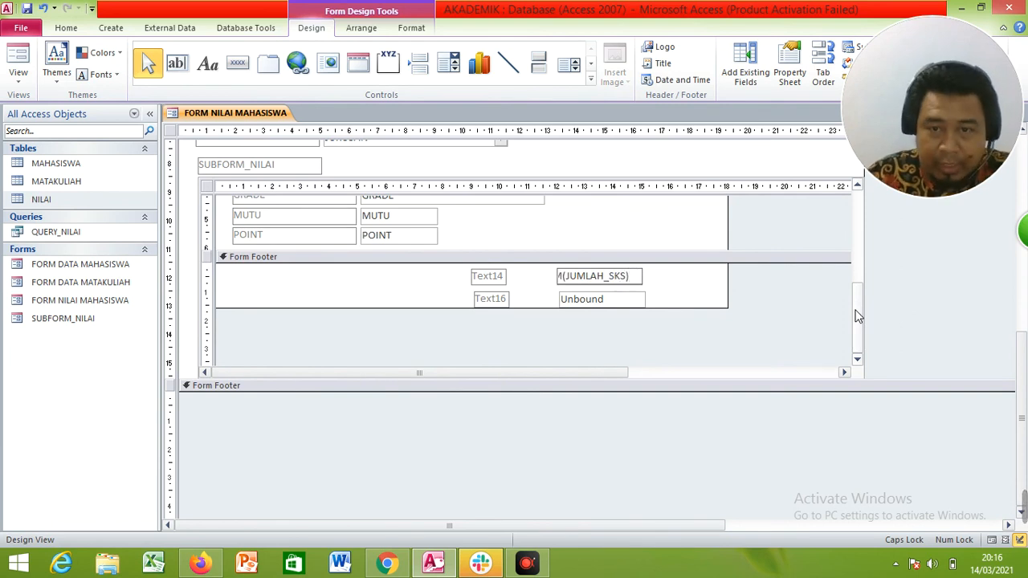
pyautogui.press('Return')
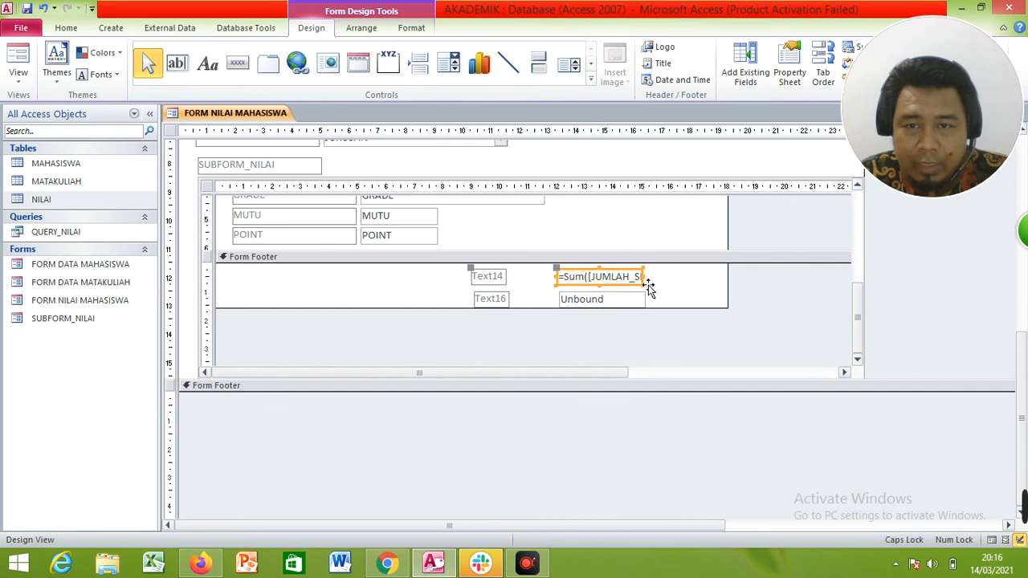
pyautogui.moveTo(656, 288); pyautogui.dragTo(717, 290)
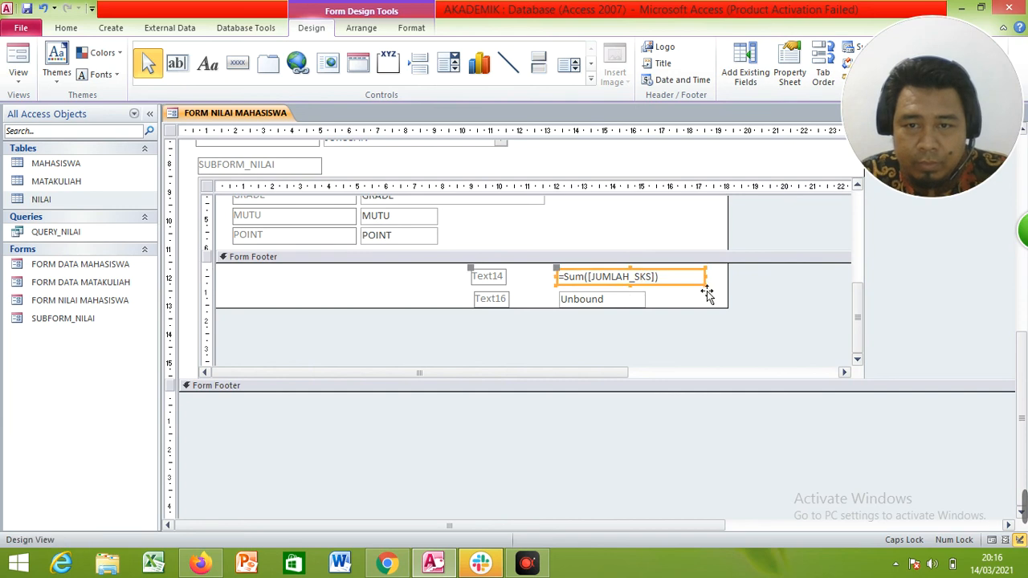
# - Enter =SUM(POINT) in the lower text box of the subform's Form Footer
pyautogui.click(607, 303)
pyautogui.click(599, 302)
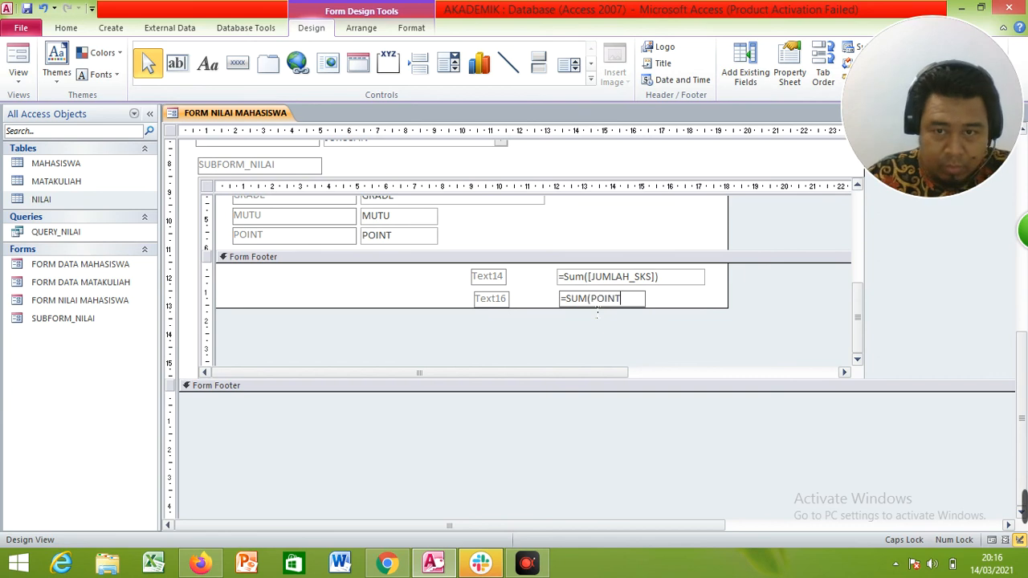
pyautogui.press('Return')
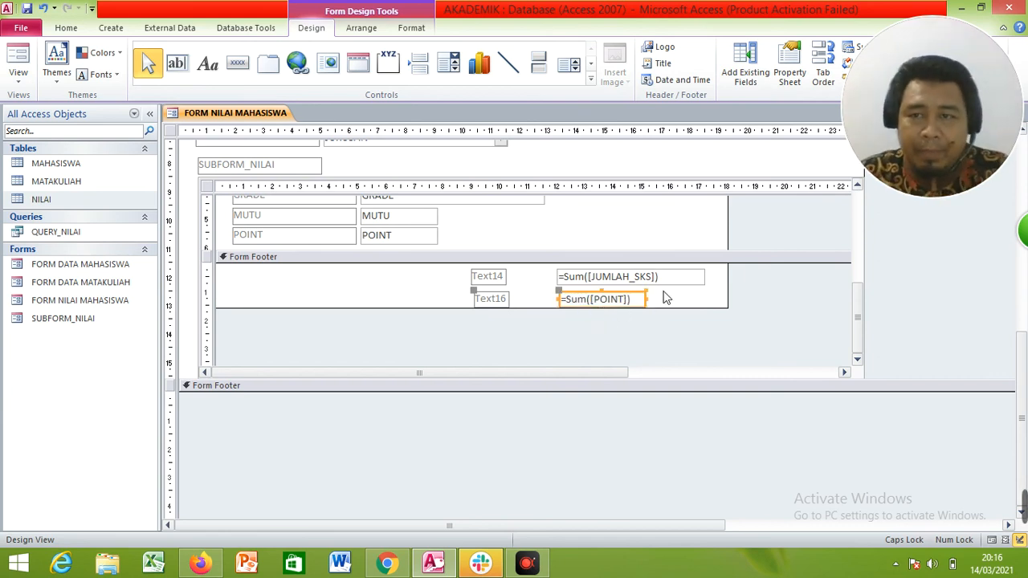
# - Check the form and its grades subform in Form View and return to Design View
pyautogui.click(18, 63)
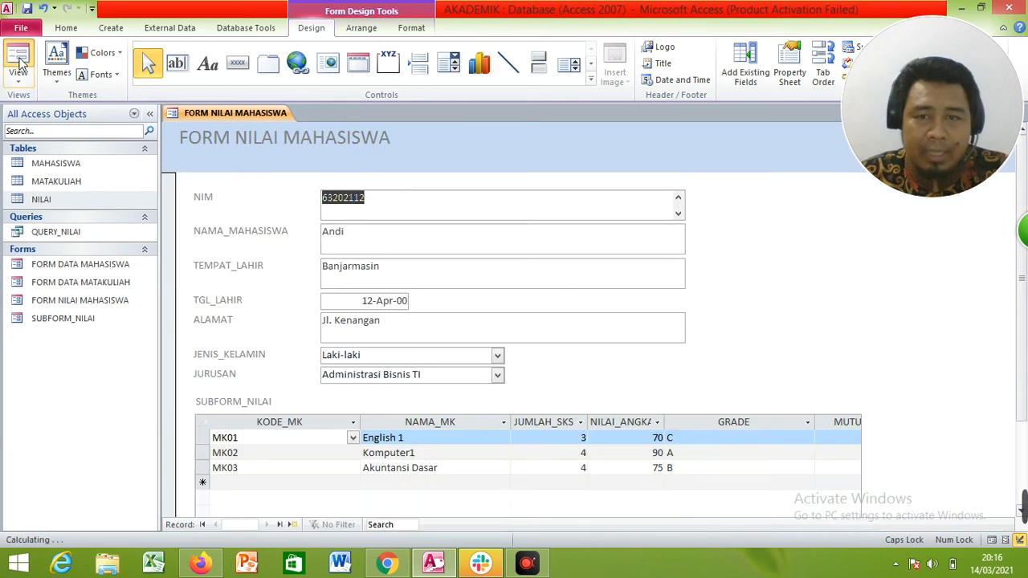
pyautogui.scroll(-2, 610, 352)
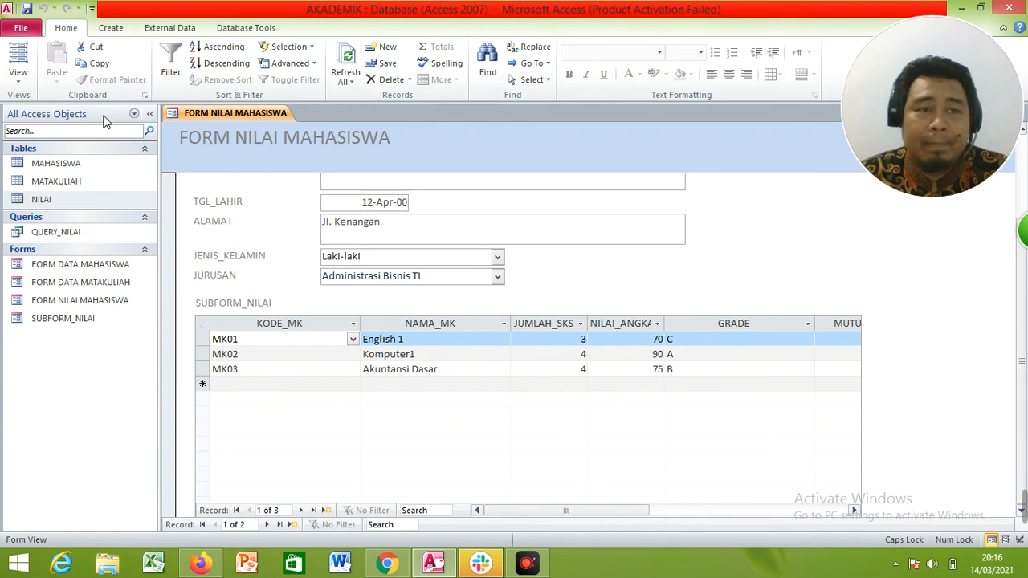
pyautogui.click(18, 74)
pyautogui.click(46, 174)
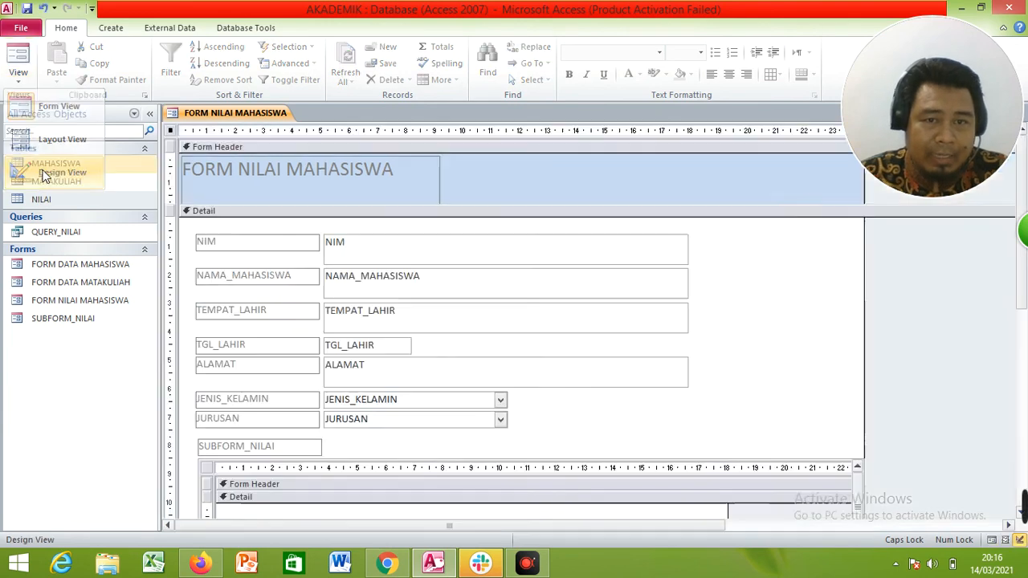
# - Extend the Detail section of FORM NILAI MAHASISWA downward by about 2 cm to make room beneath the subform
pyautogui.scroll(-5, 662, 408)
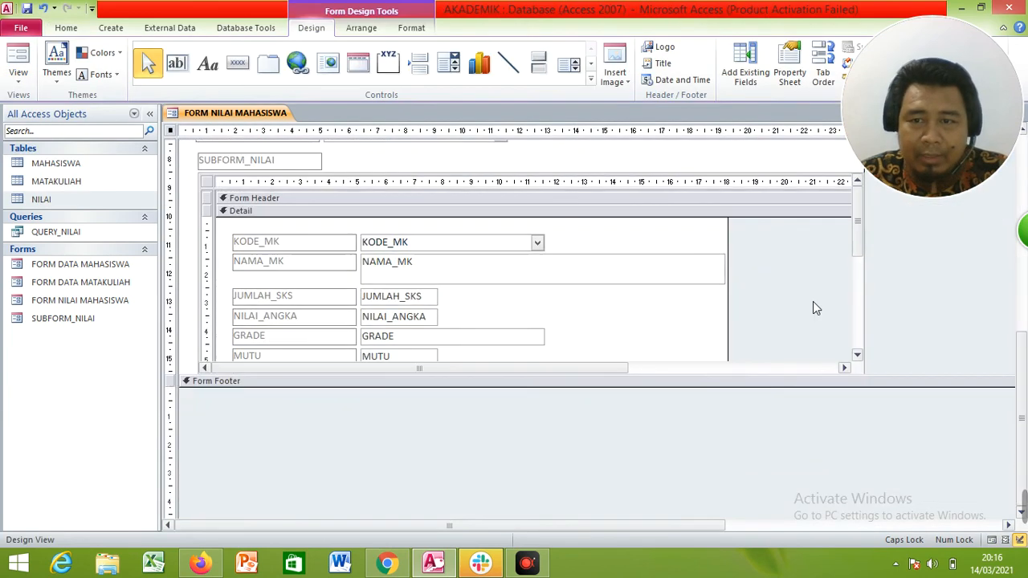
pyautogui.moveTo(858, 241); pyautogui.dragTo(857, 308)
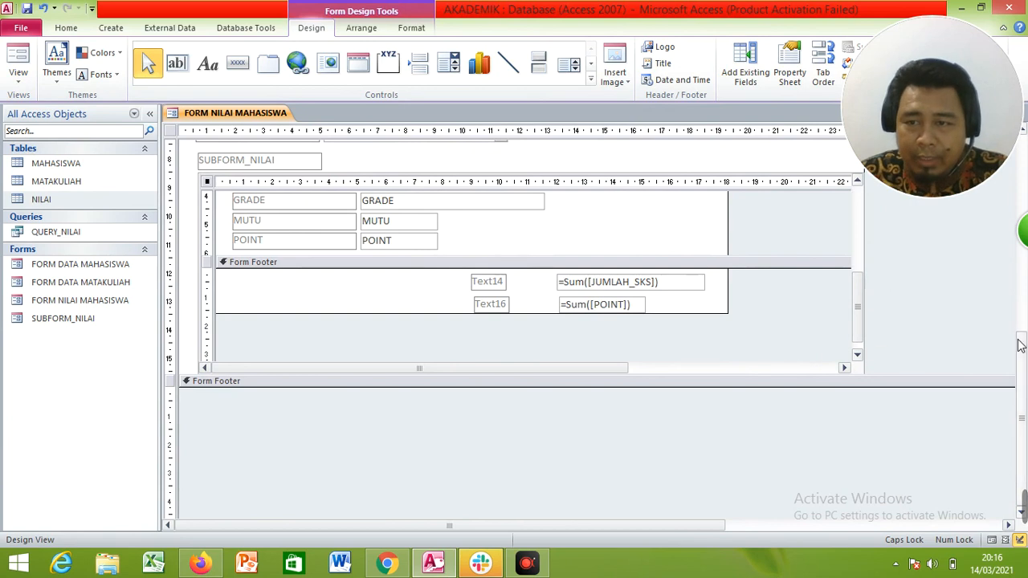
pyautogui.click(313, 380)
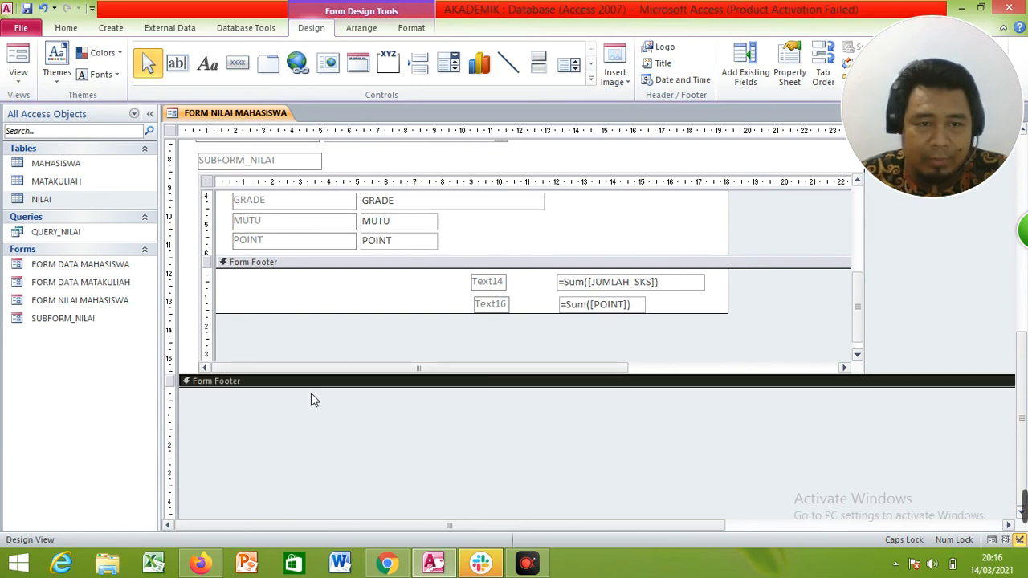
pyautogui.click(319, 375)
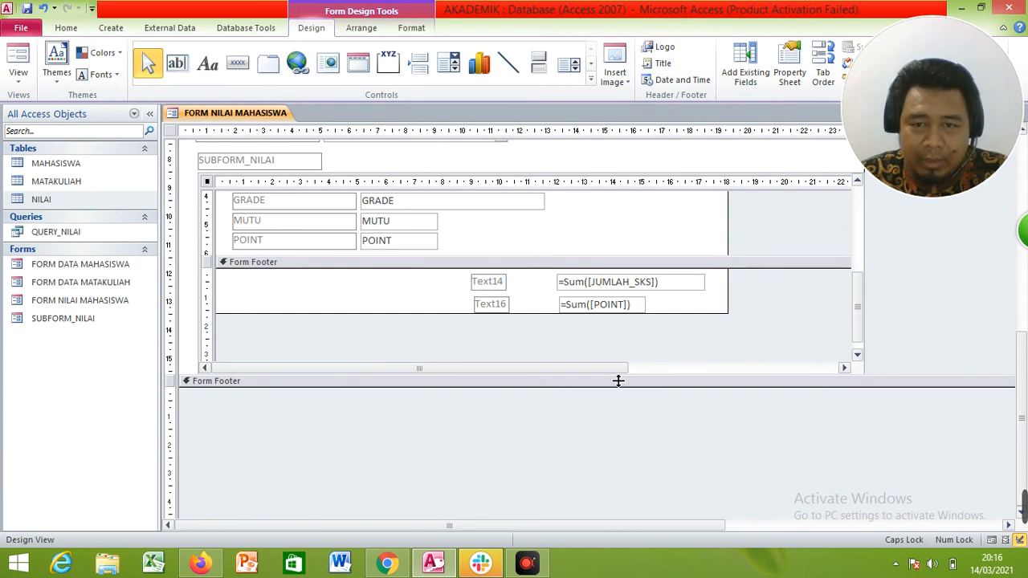
pyautogui.moveTo(617, 380); pyautogui.dragTo(619, 435)
pyautogui.click(484, 373)
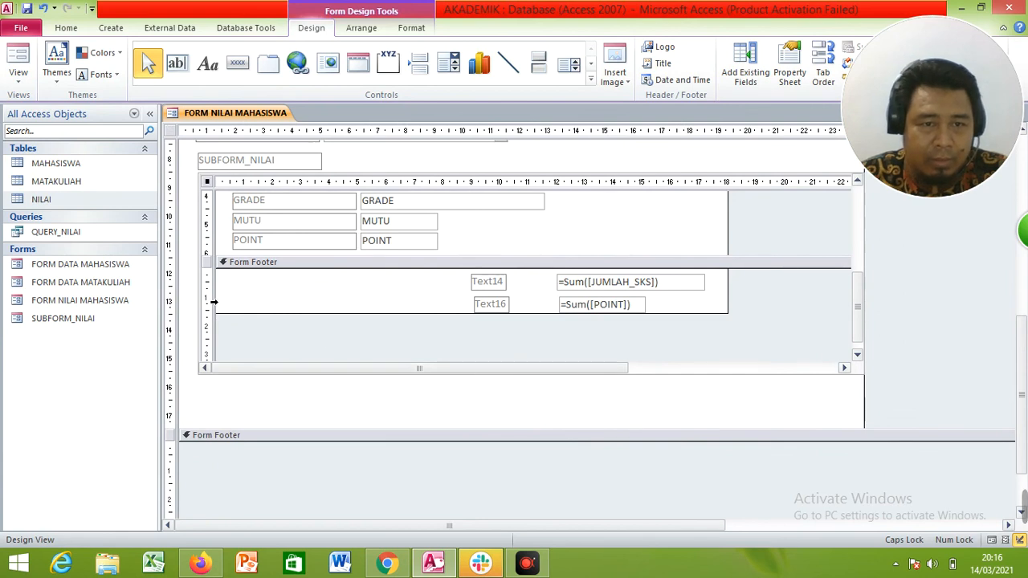
# - Shorten the SUBFORM_NILAI subform control from its lower edge so it ends just beneath the two footer text boxes
pyautogui.click(206, 263)
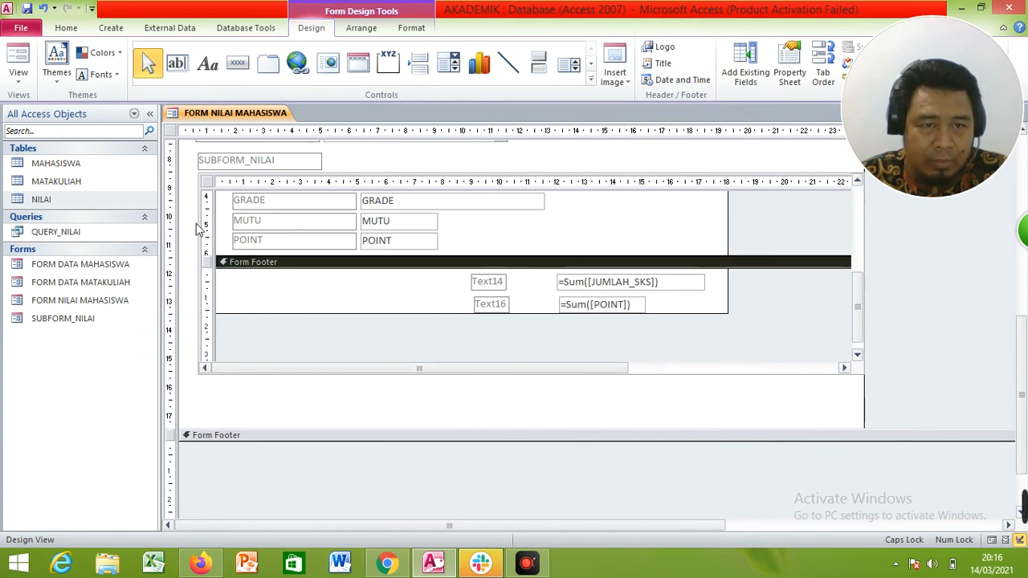
pyautogui.click(203, 185)
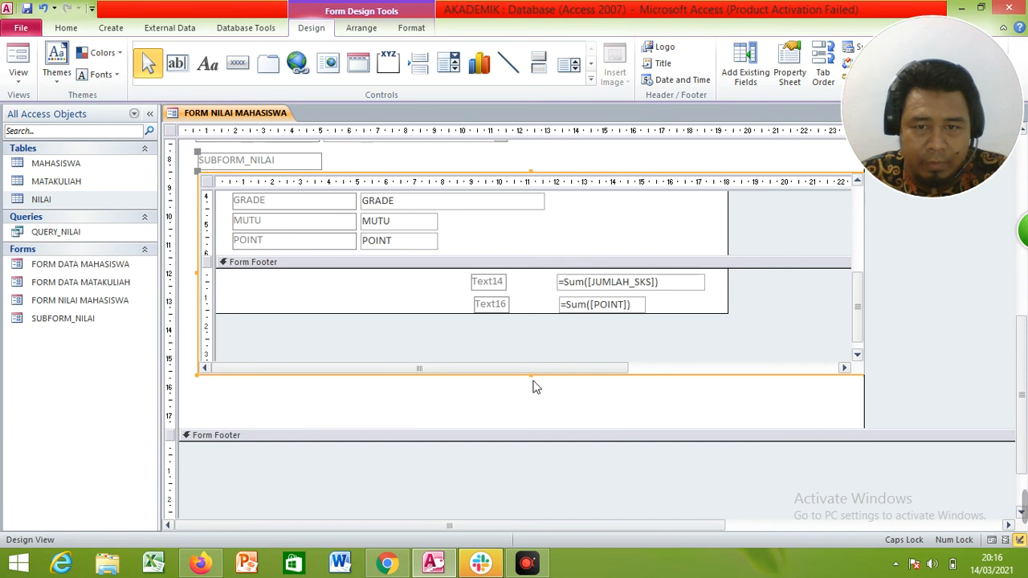
pyautogui.moveTo(540, 375); pyautogui.dragTo(550, 327)
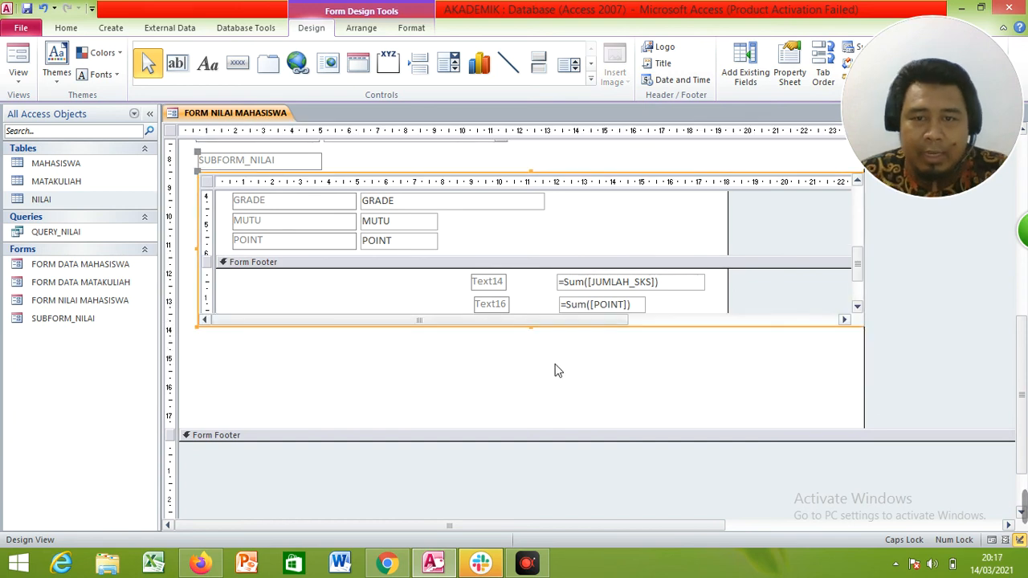
pyautogui.click(644, 373)
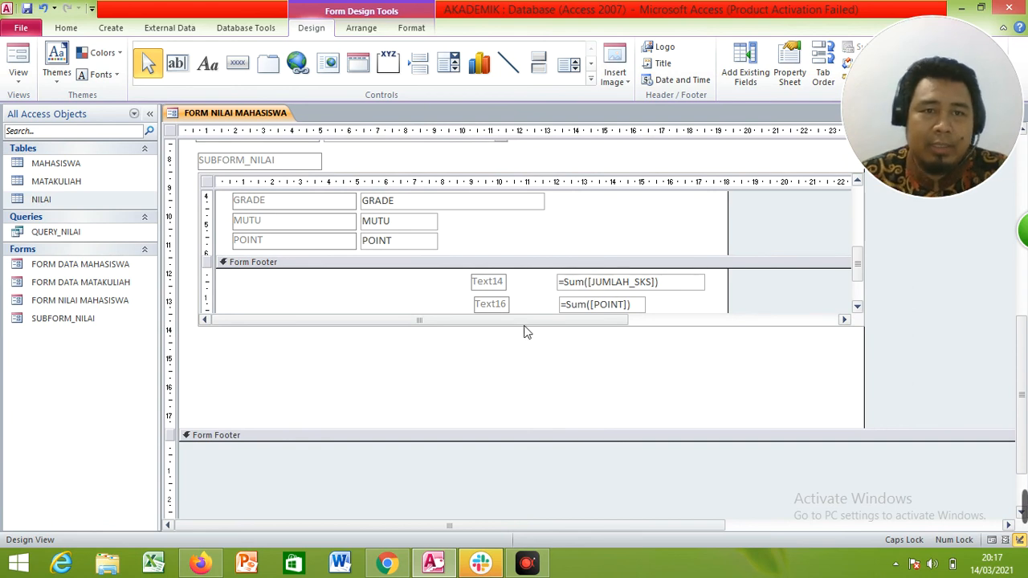
# - Place an unbound text box in the Detail section beneath the subform and set its label to JUMLAH SKS
pyautogui.click(177, 62)
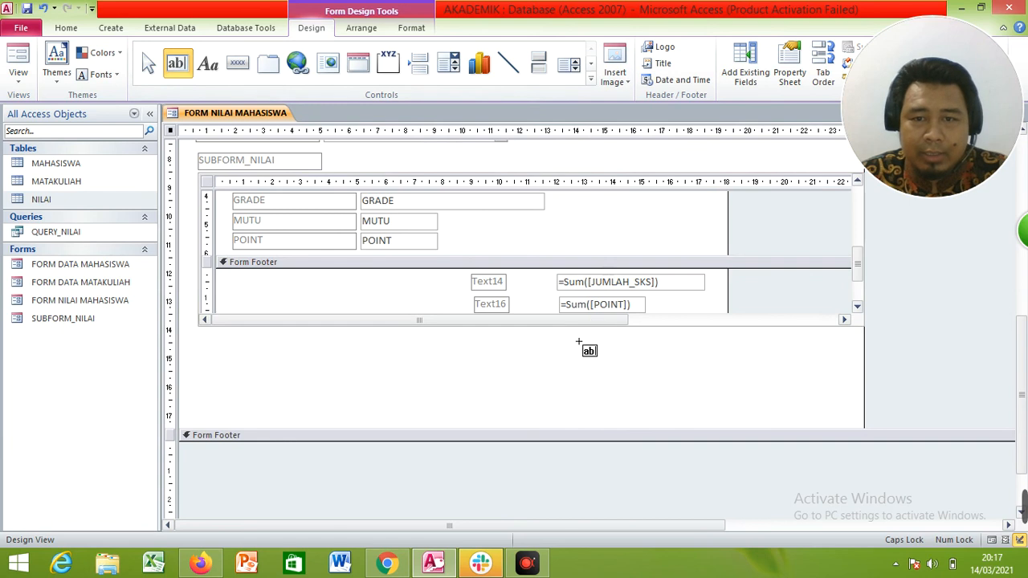
pyautogui.click(405, 341)
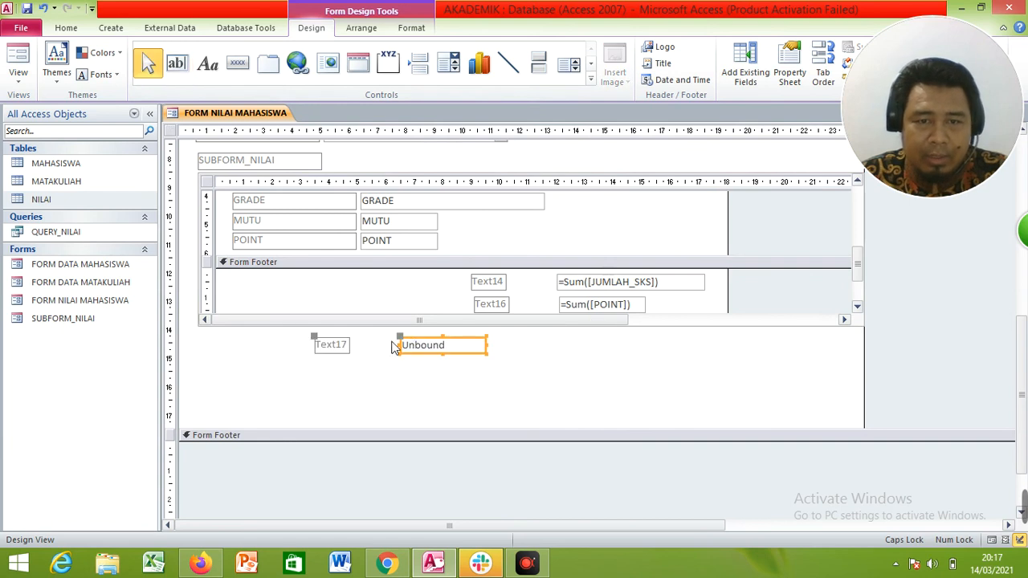
pyautogui.click(349, 351)
pyautogui.doubleClick(341, 344)
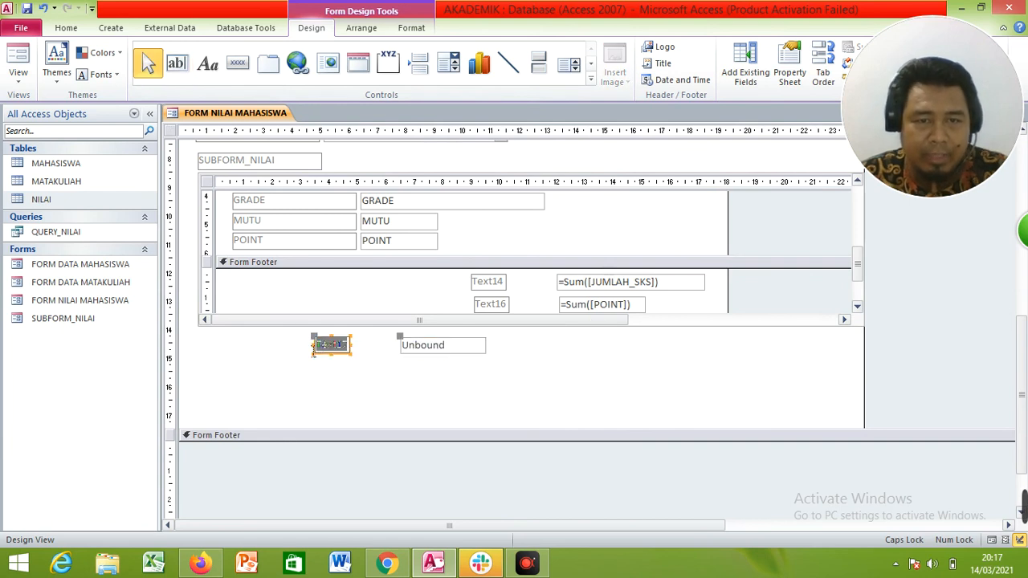
pyautogui.write('JUMLAH S')
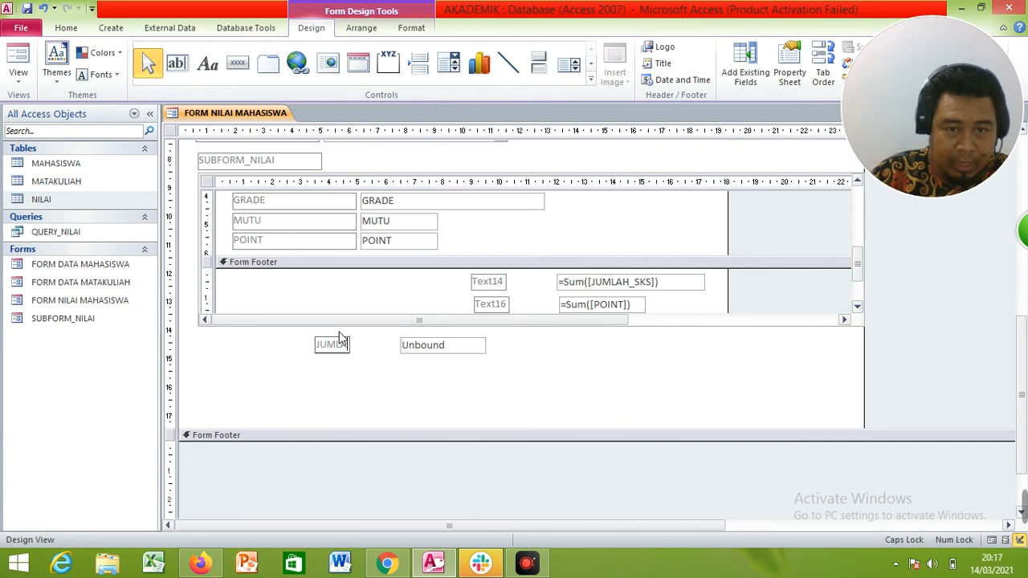
pyautogui.write('KS')
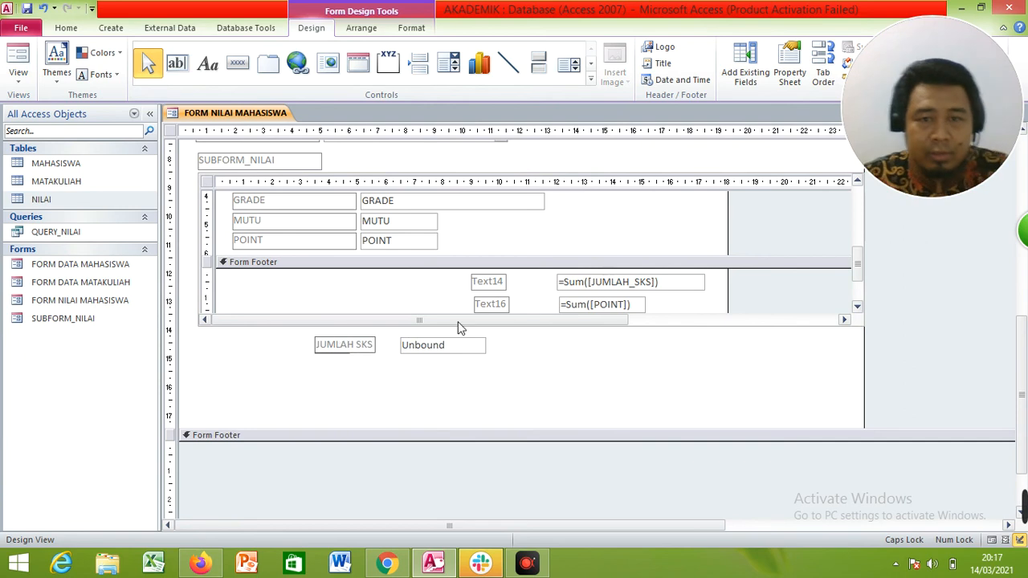
pyautogui.click(498, 377)
# - Place a second unbound text box on the same row beside the JUMLAH SKS box and label it POINT
pyautogui.click(170, 71)
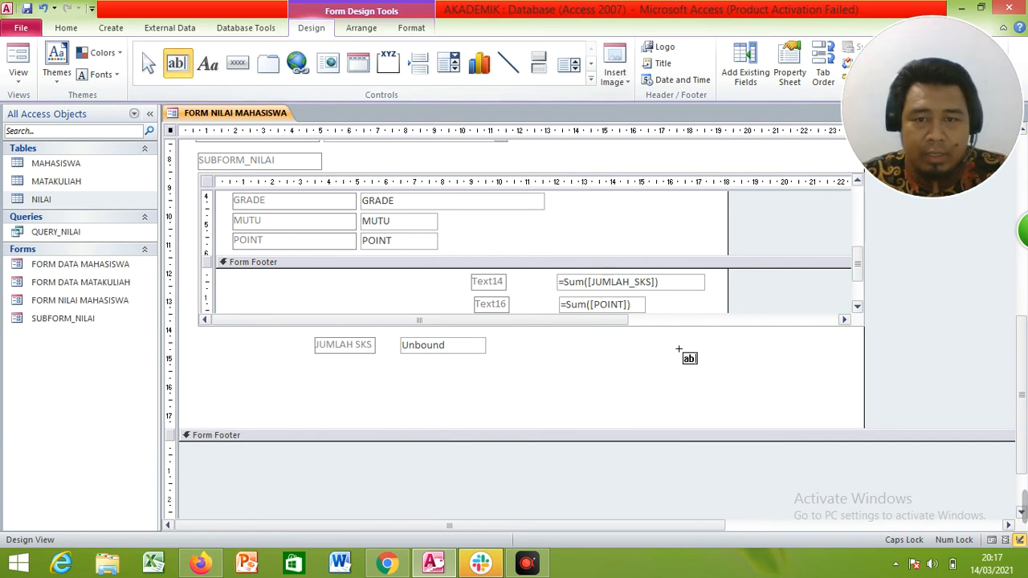
pyautogui.click(617, 344)
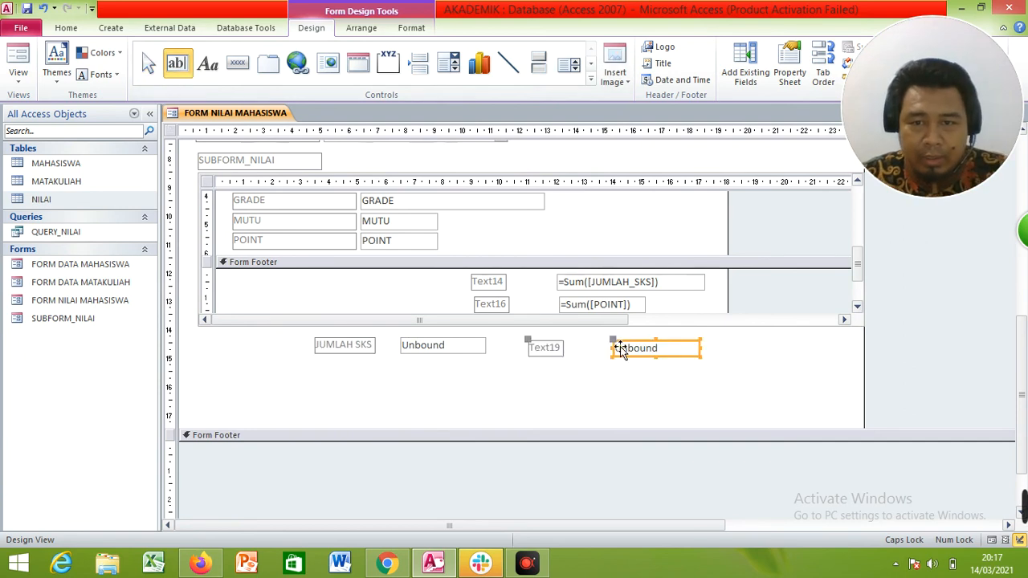
pyautogui.click(565, 355)
pyautogui.click(562, 349)
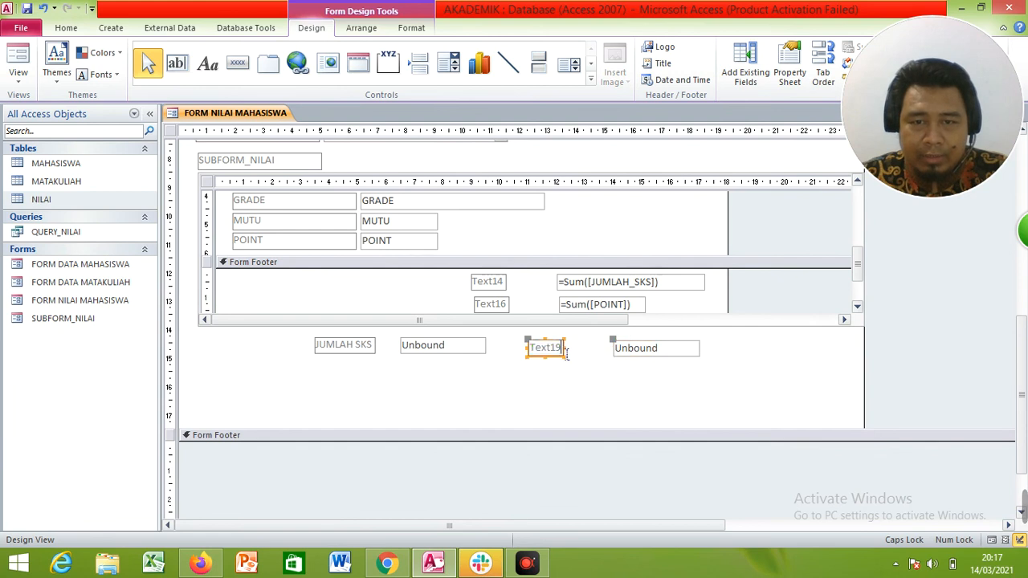
pyautogui.moveTo(562, 349); pyautogui.dragTo(522, 357)
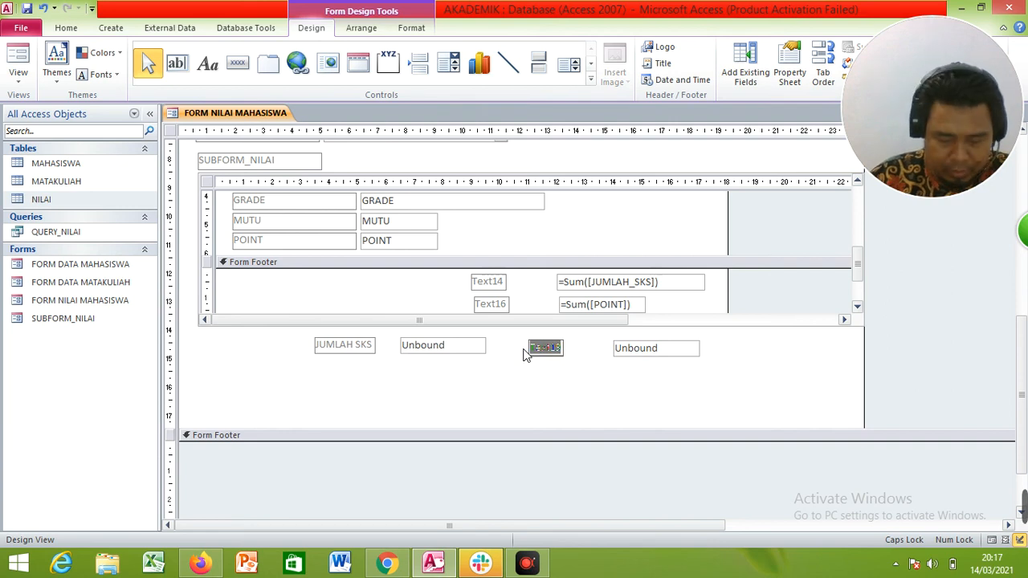
pyautogui.write('POINT')
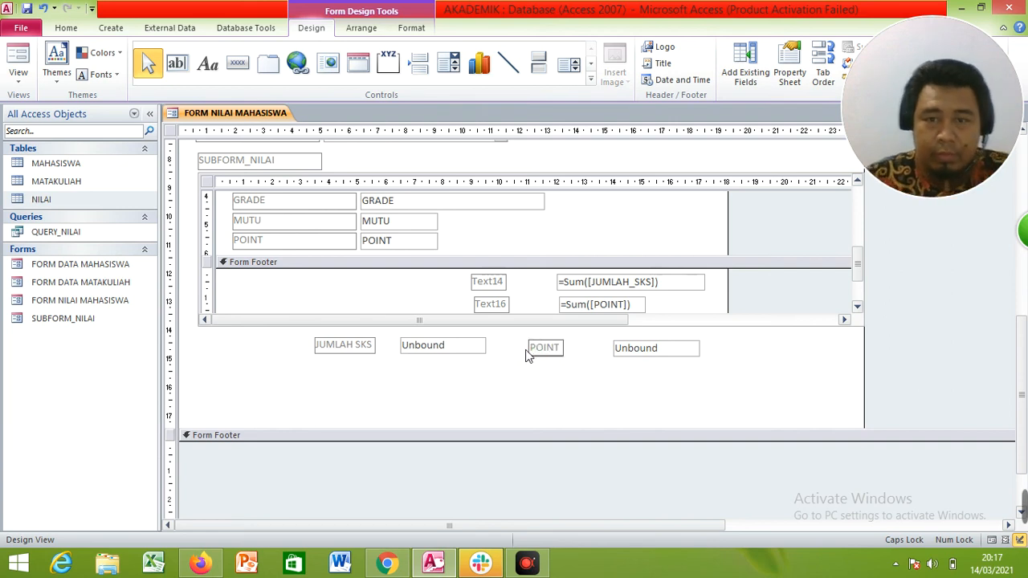
# - Change the caption of the POINT label beneath the subform to TOTAL POINT
pyautogui.moveTo(567, 349); pyautogui.dragTo(529, 360)
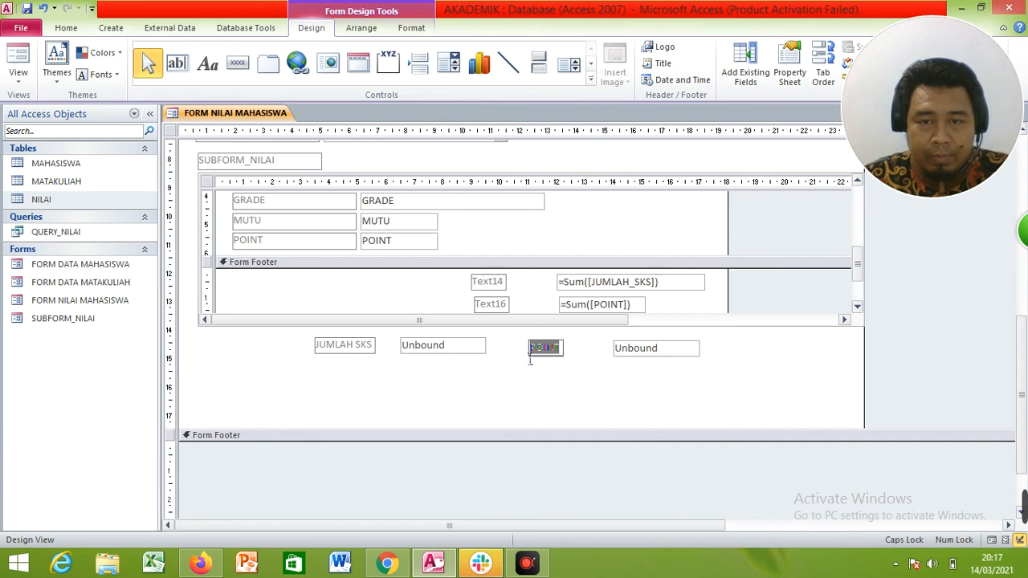
pyautogui.write('TOTAL [P')
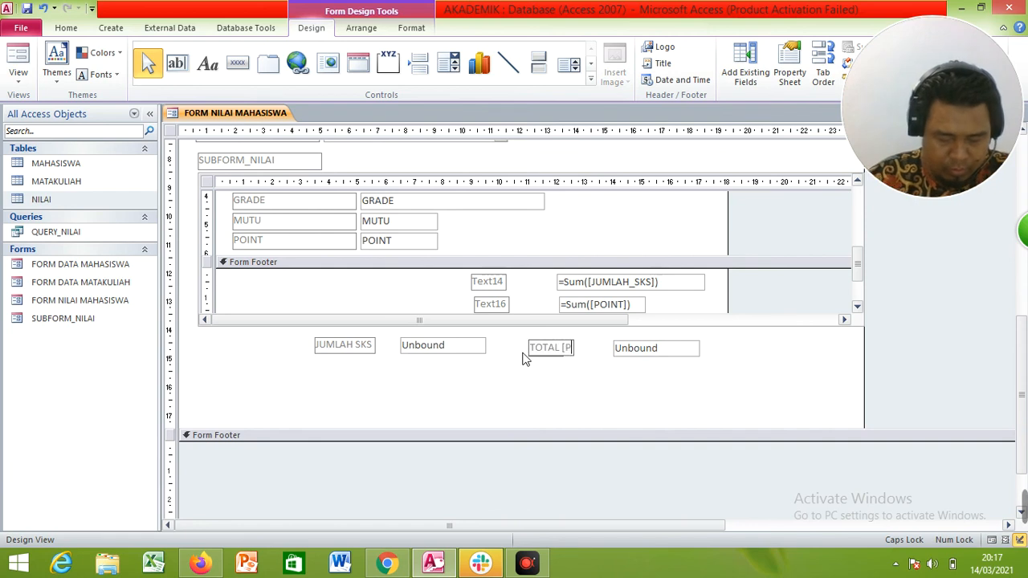
pyautogui.press('BackSpace')
pyautogui.press('BackSpace')
pyautogui.press('BackSpace')
pyautogui.write('POINT')
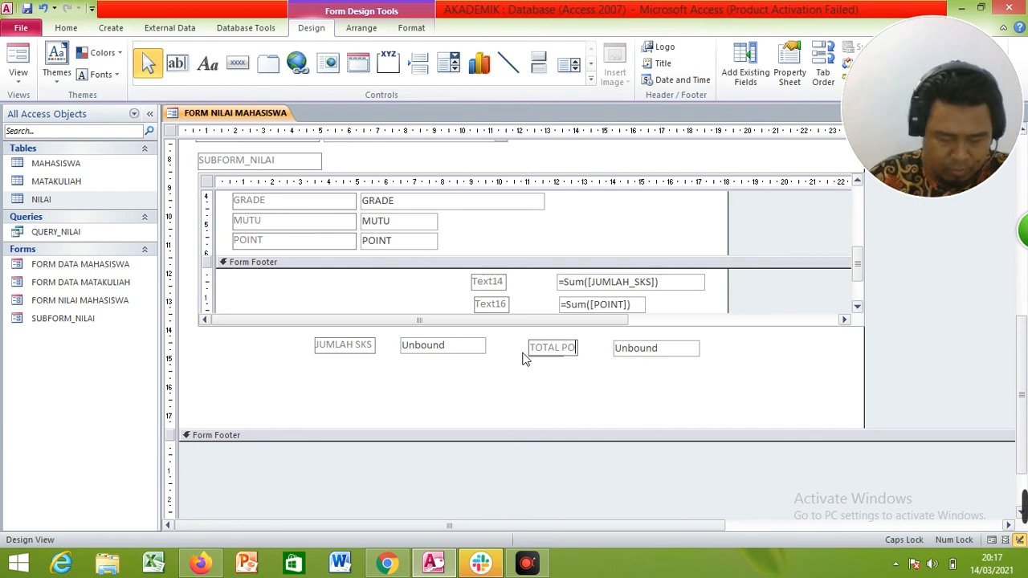
pyautogui.click(660, 378)
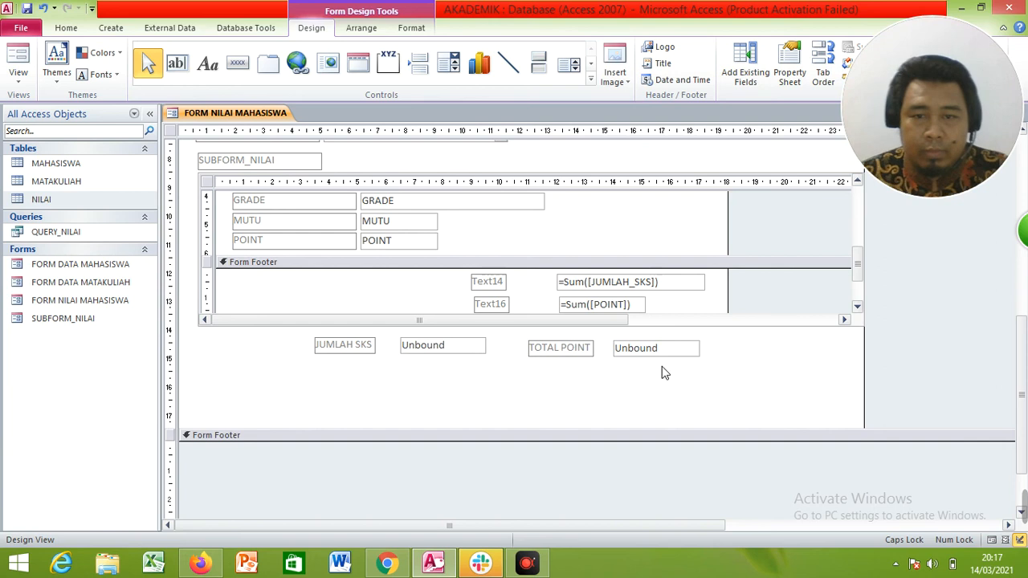
# - Move the TOTAL POINT label and its text box slightly outward and level with the JUMLAH SKS pair
pyautogui.moveTo(576, 353); pyautogui.dragTo(609, 357)
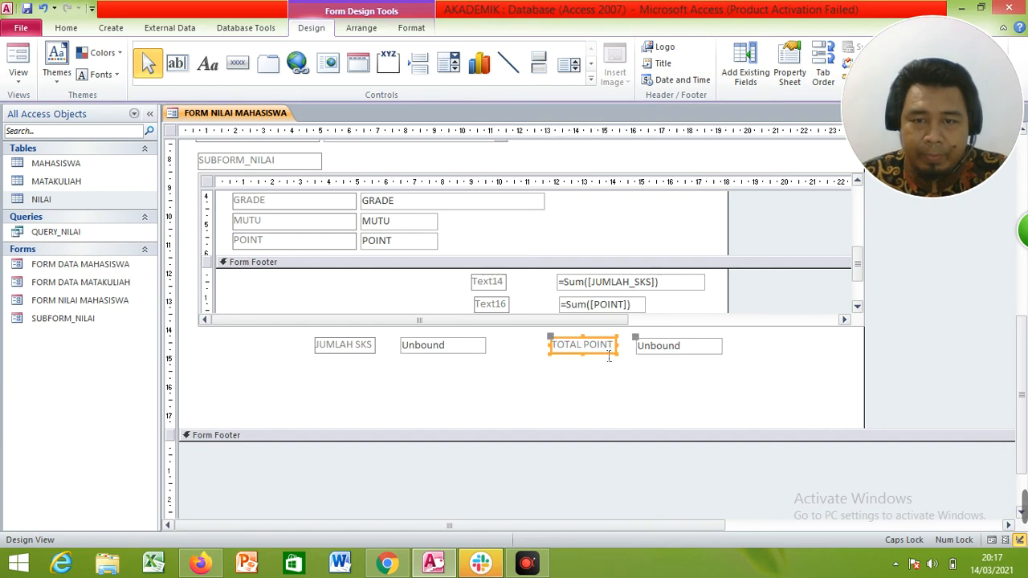
pyautogui.click(683, 373)
pyautogui.click(716, 356)
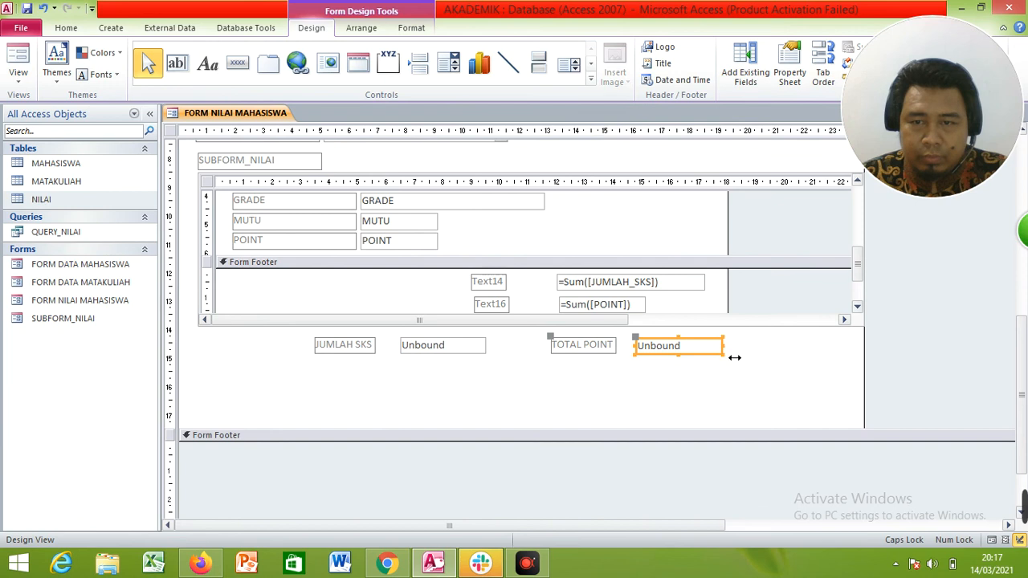
pyautogui.click(677, 393)
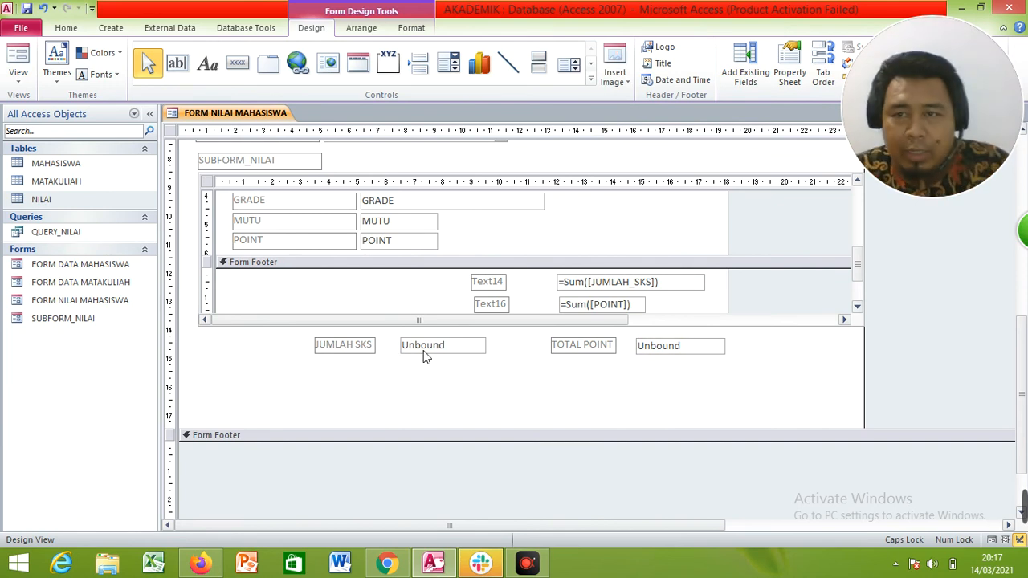
# - Show the Property Sheet and check the control names of the =Sum([JUMLAH_SKS]) and =Sum([POINT]) text boxes in the subform footer
pyautogui.click(597, 285)
pyautogui.click(598, 286)
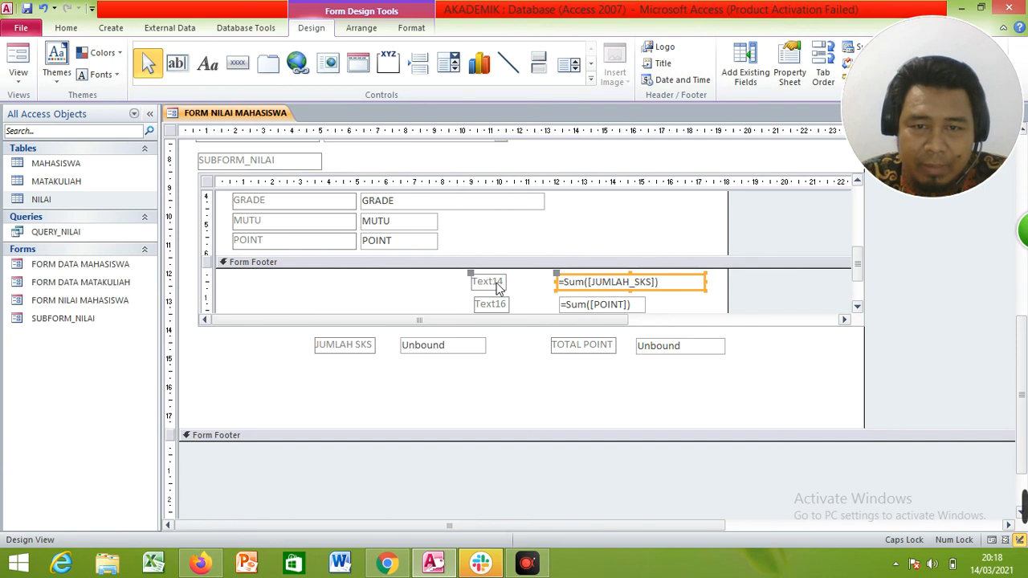
pyautogui.click(585, 310)
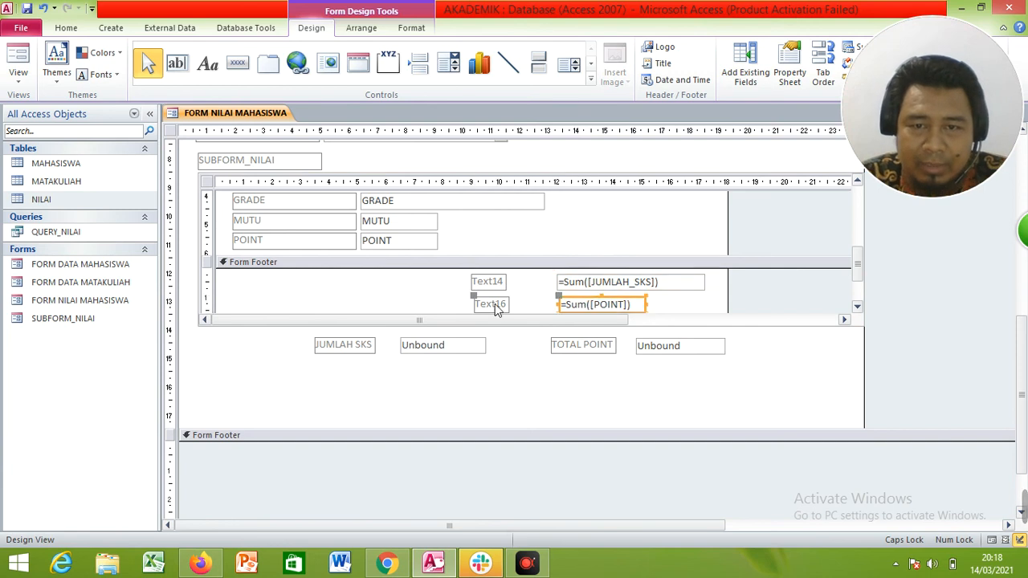
pyautogui.click(599, 287)
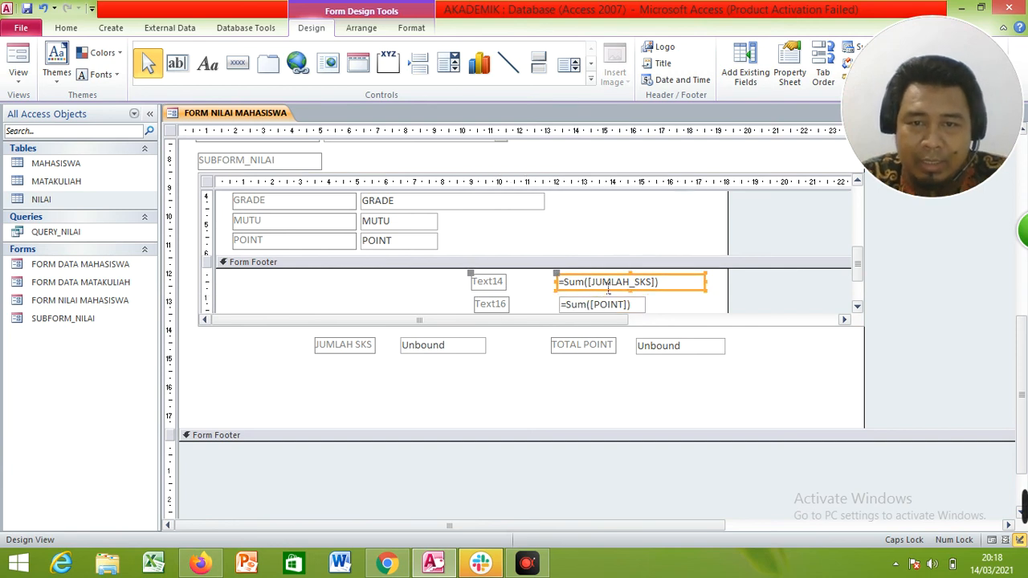
pyautogui.rightClick(602, 288)
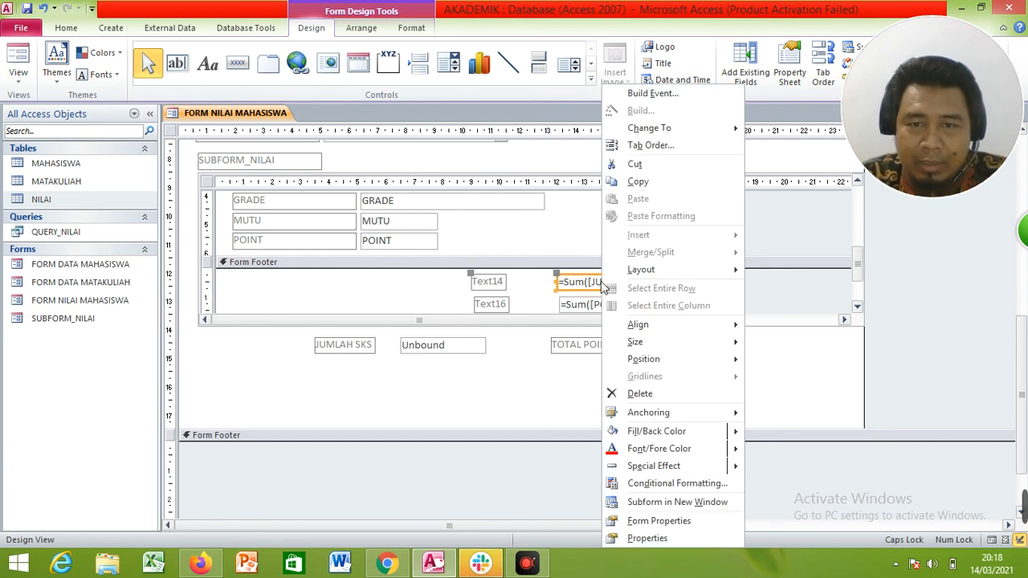
pyautogui.click(649, 538)
pyautogui.moveTo(996, 113); pyautogui.dragTo(996, 334)
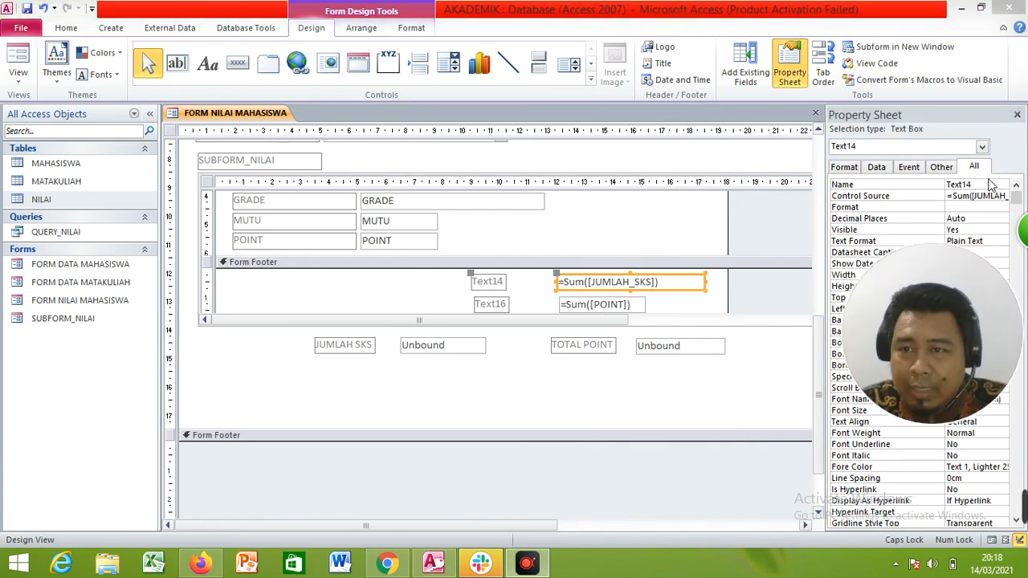
pyautogui.click(599, 306)
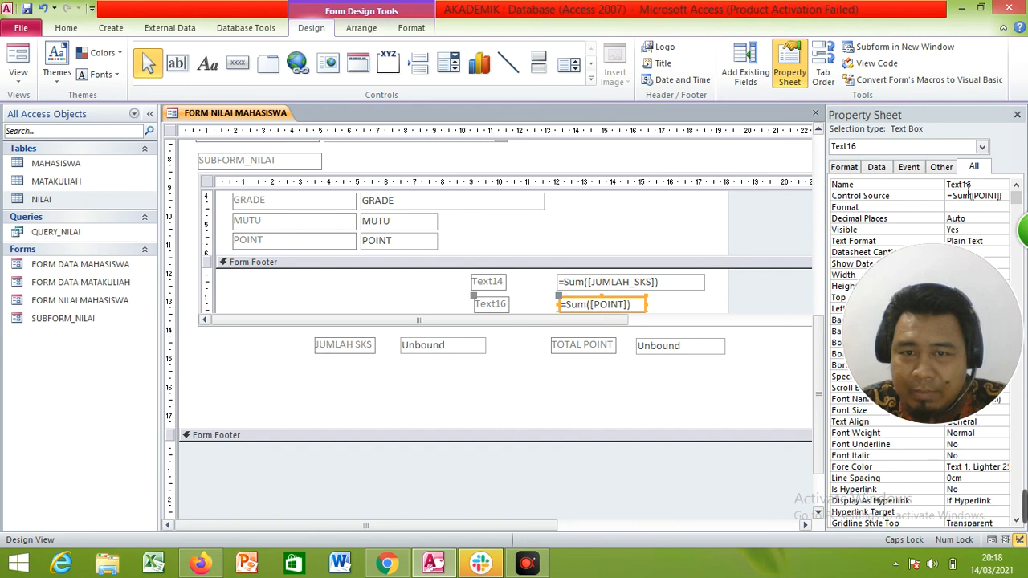
pyautogui.click(447, 349)
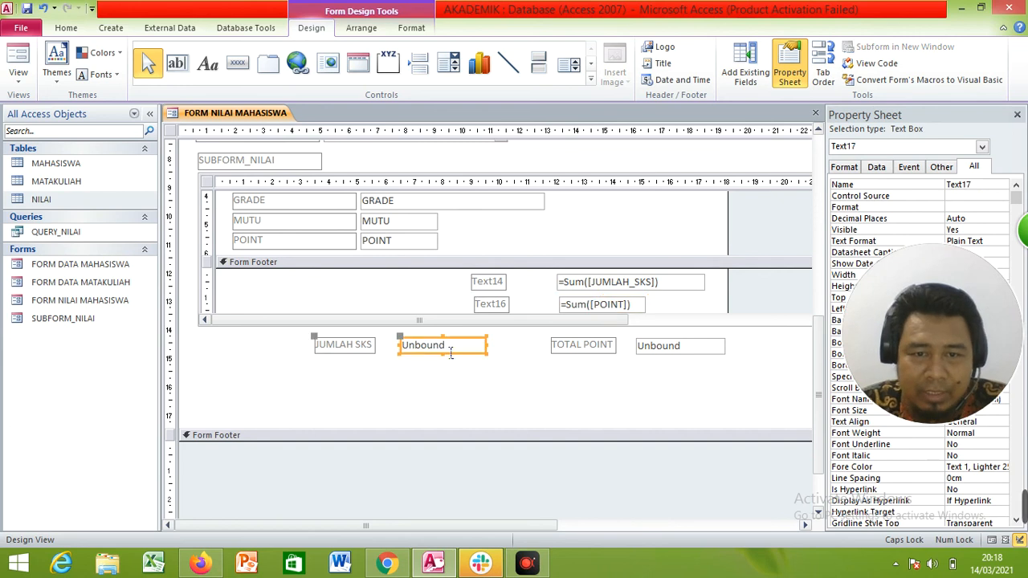
pyautogui.click(437, 349)
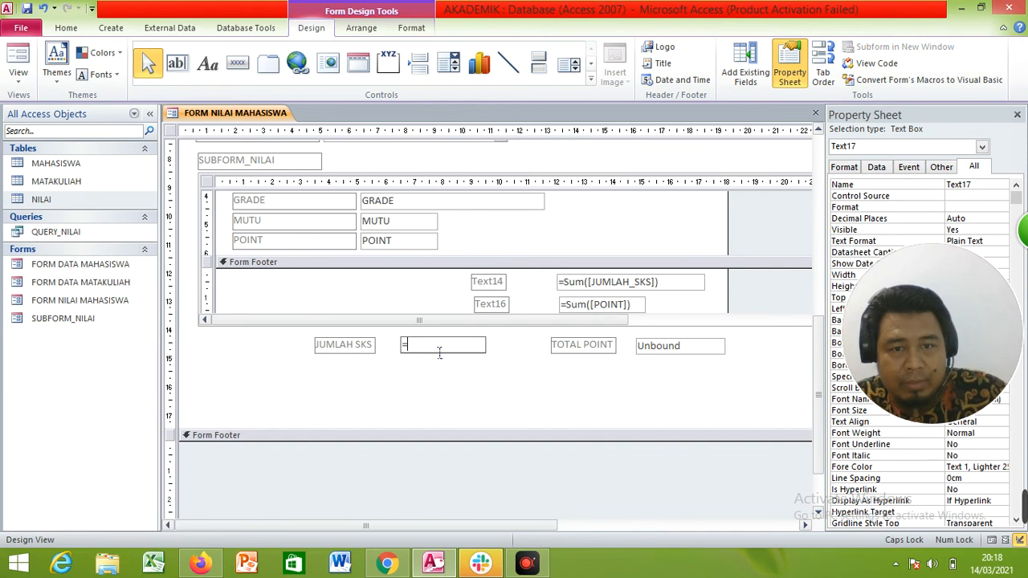
pyautogui.write('=')
pyautogui.press('Return')
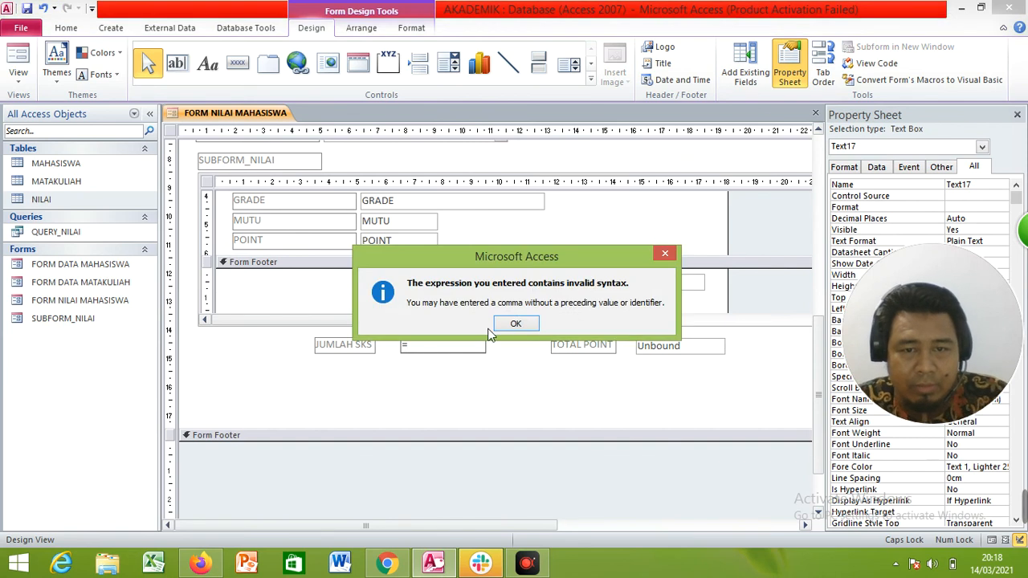
pyautogui.press('Return')
pyautogui.click(429, 373)
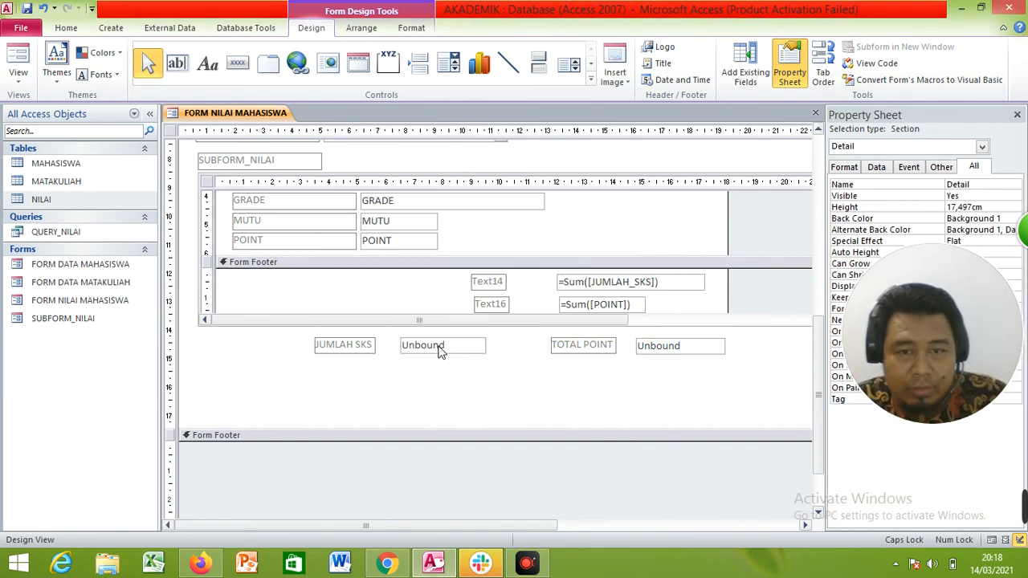
pyautogui.click(447, 350)
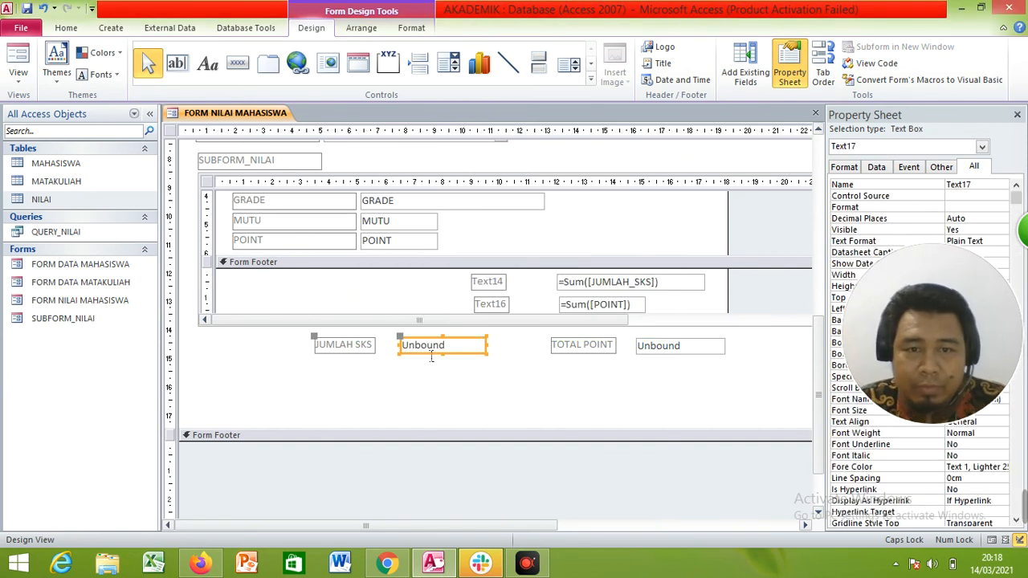
pyautogui.click(434, 351)
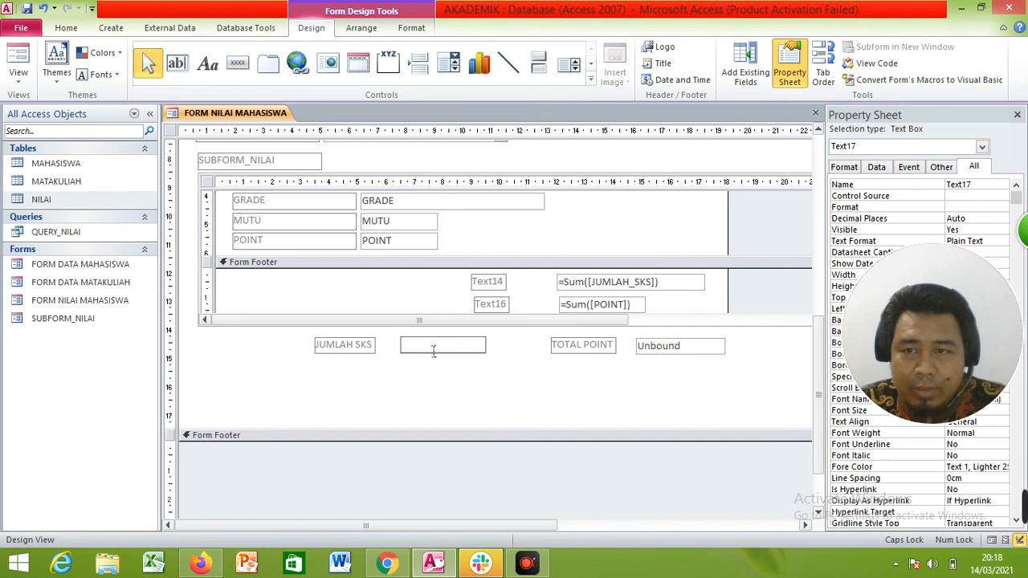
pyautogui.click(994, 199)
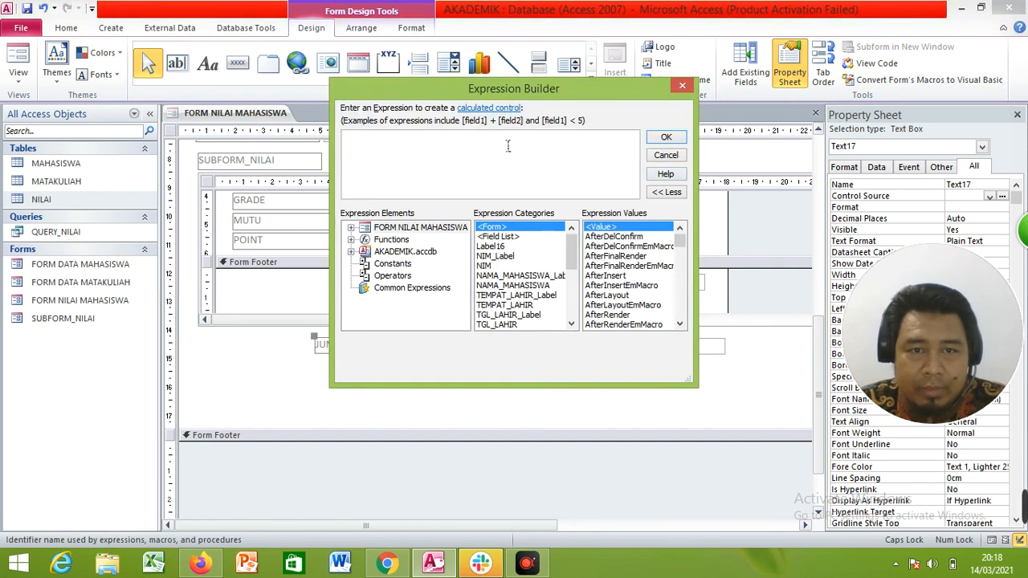
pyautogui.click(682, 86)
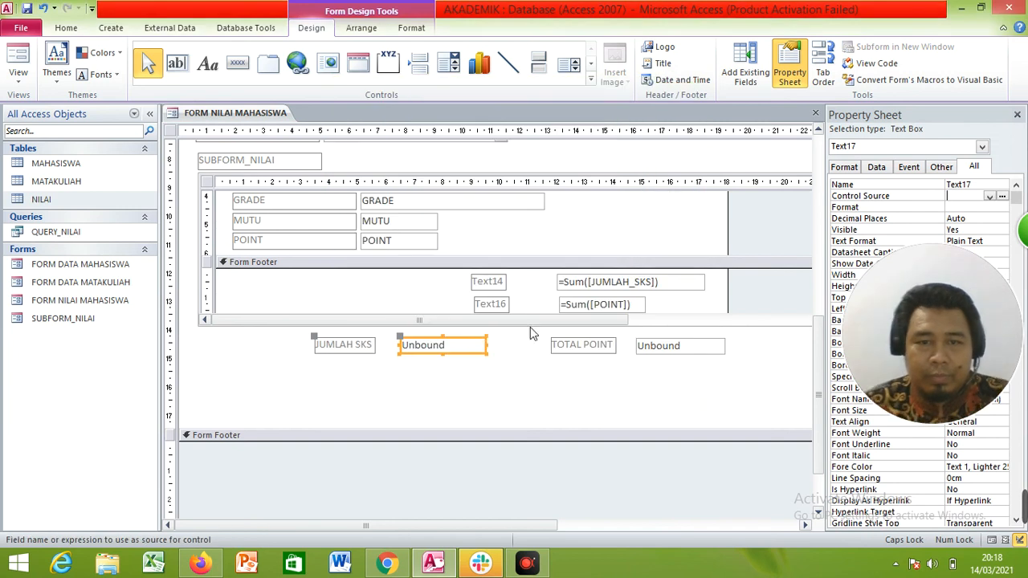
pyautogui.click(446, 346)
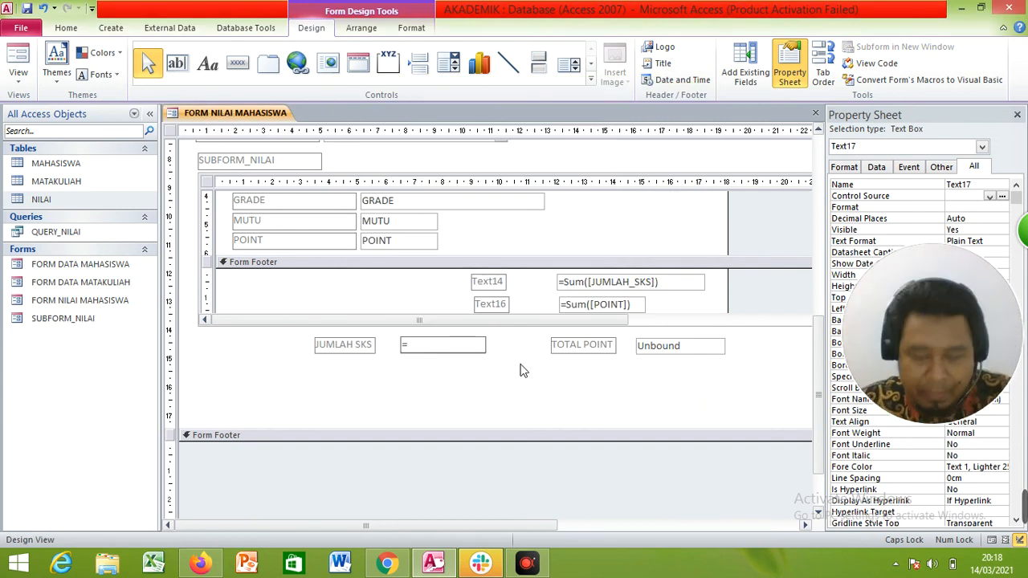
pyautogui.press('BackSpace')
# - Move the JUMLAH SKS label and text box beneath the subform to align with its start edge, and widen the text box
pyautogui.click(362, 364)
pyautogui.moveTo(362, 349); pyautogui.dragTo(253, 354)
pyautogui.click(360, 347)
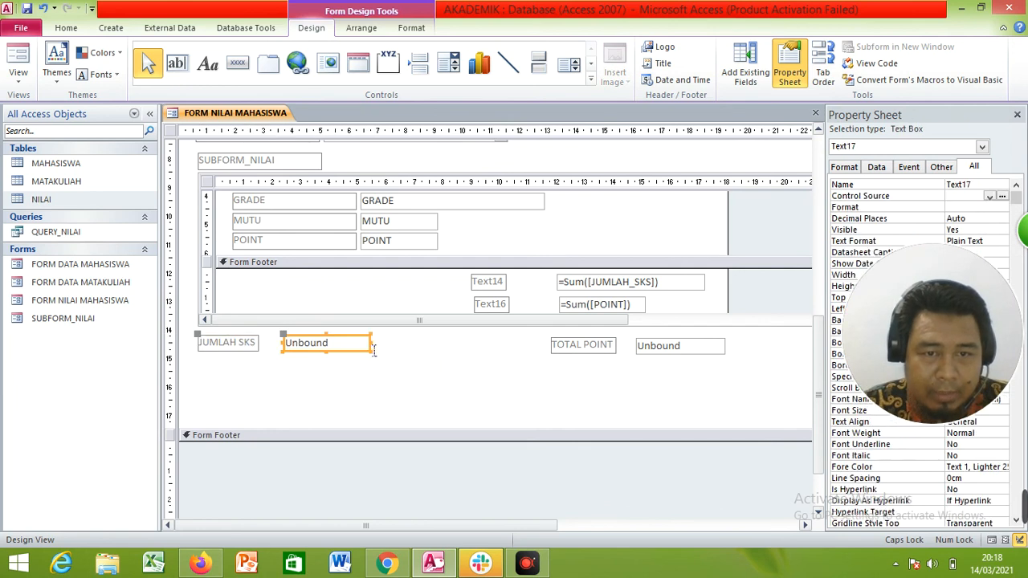
pyautogui.moveTo(393, 353); pyautogui.dragTo(487, 353)
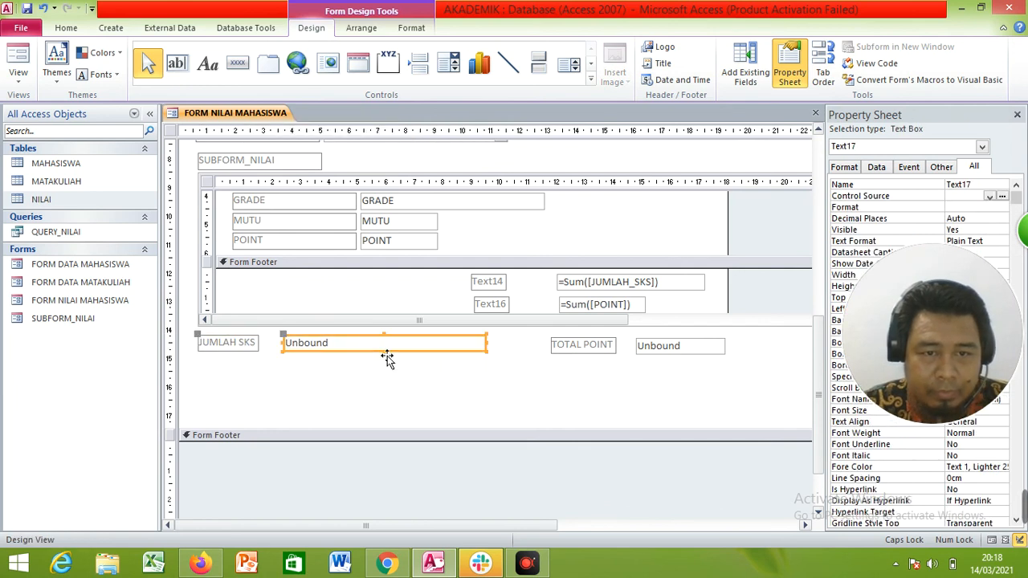
# - Set the JUMLAH SKS text box beneath the subform to the expression =SUBFORM_NILAI.FORM!TEXT14
pyautogui.click(321, 343)
pyautogui.write('=')
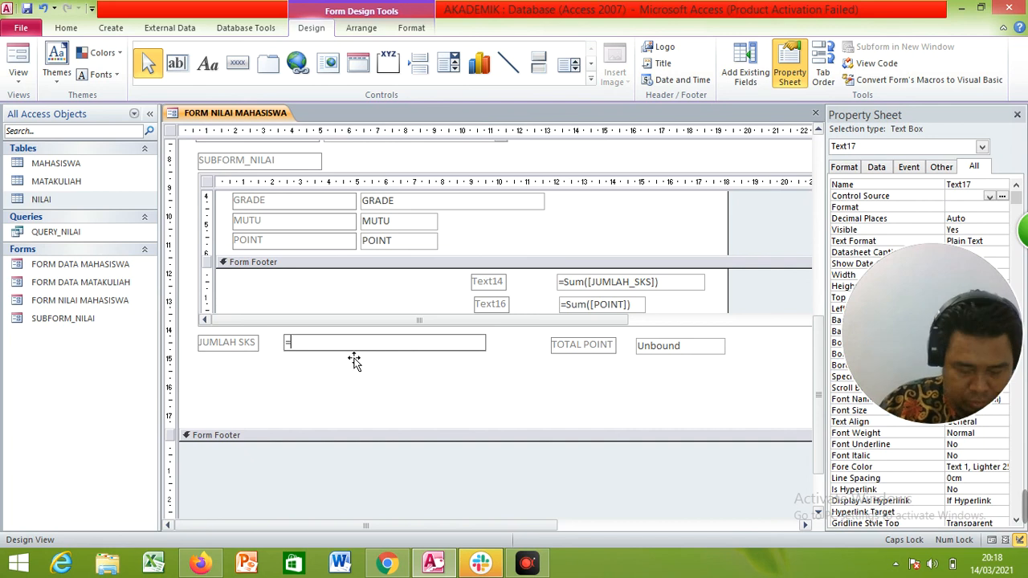
pyautogui.write('SUBF')
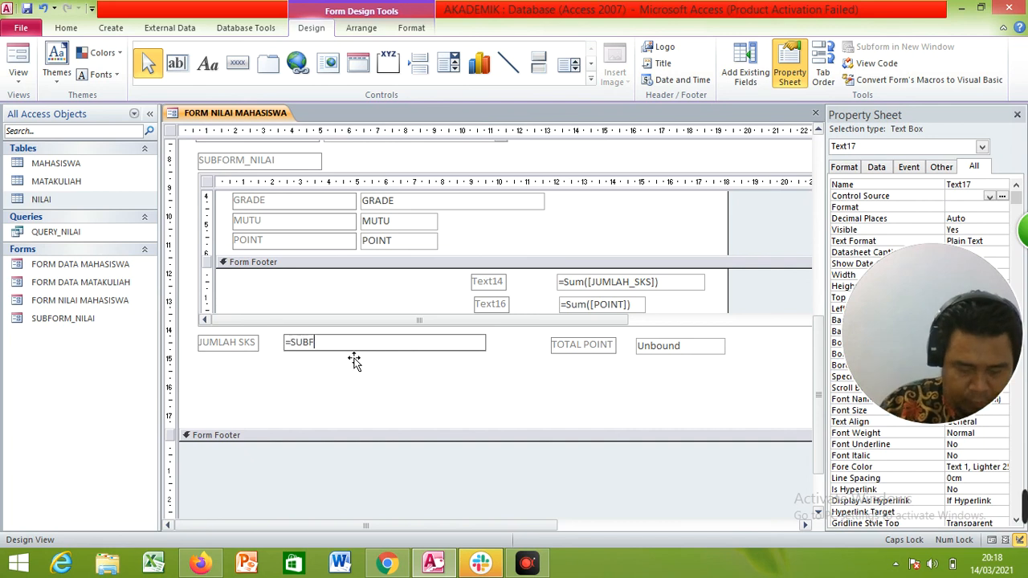
pyautogui.write('ORM_NILAI')
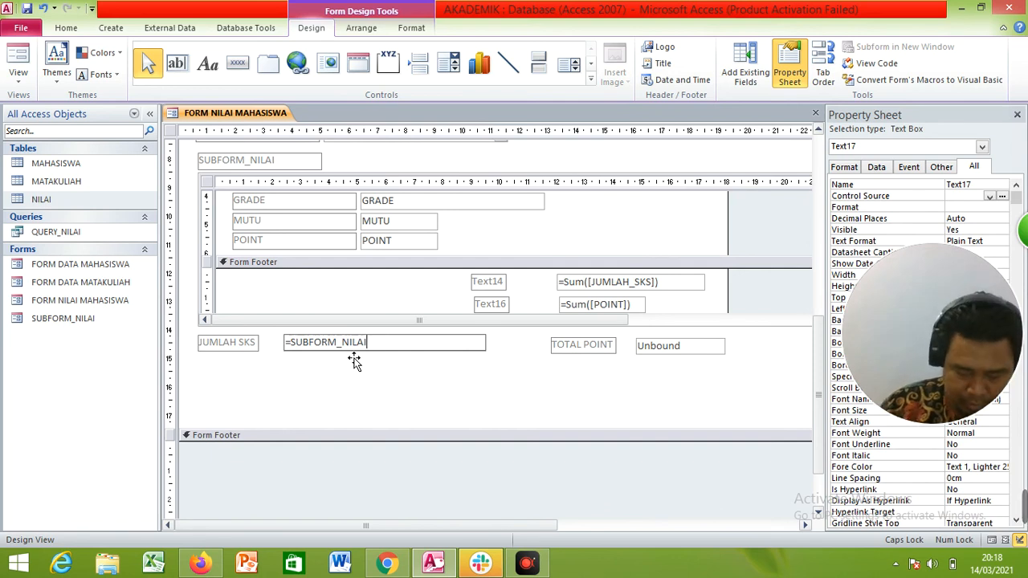
pyautogui.write('.FORM!TEX')
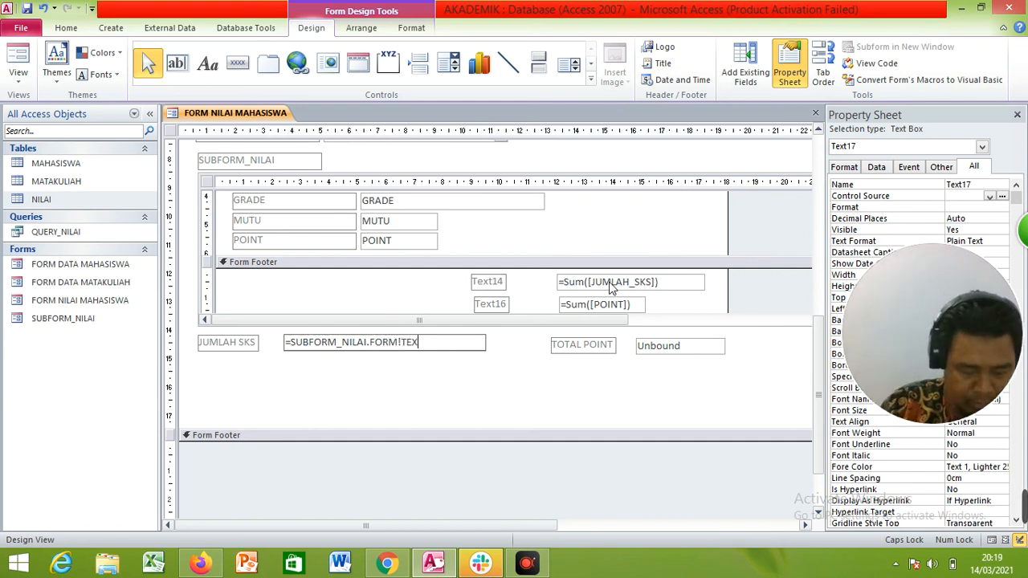
pyautogui.write('T144')
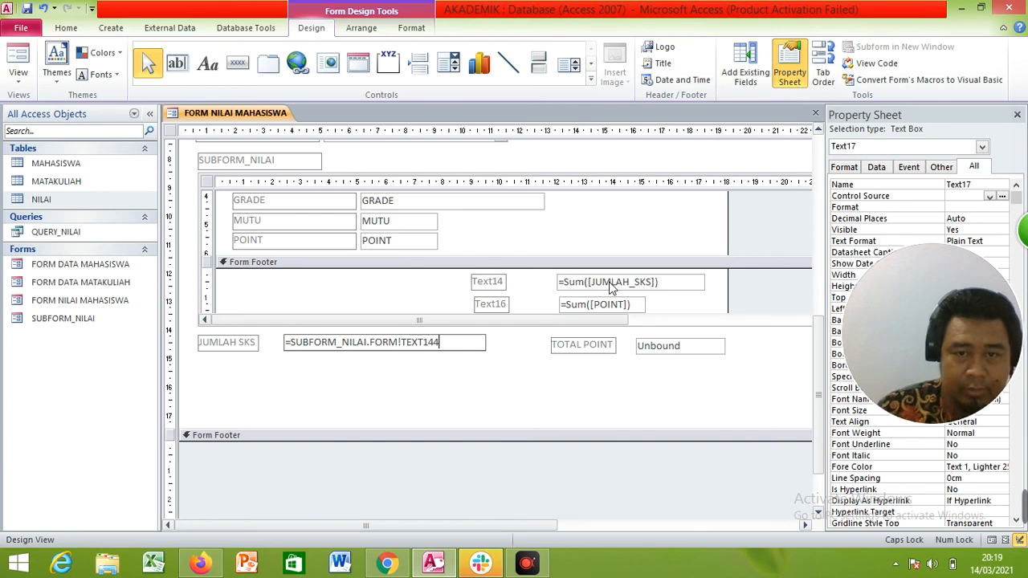
pyautogui.click(448, 386)
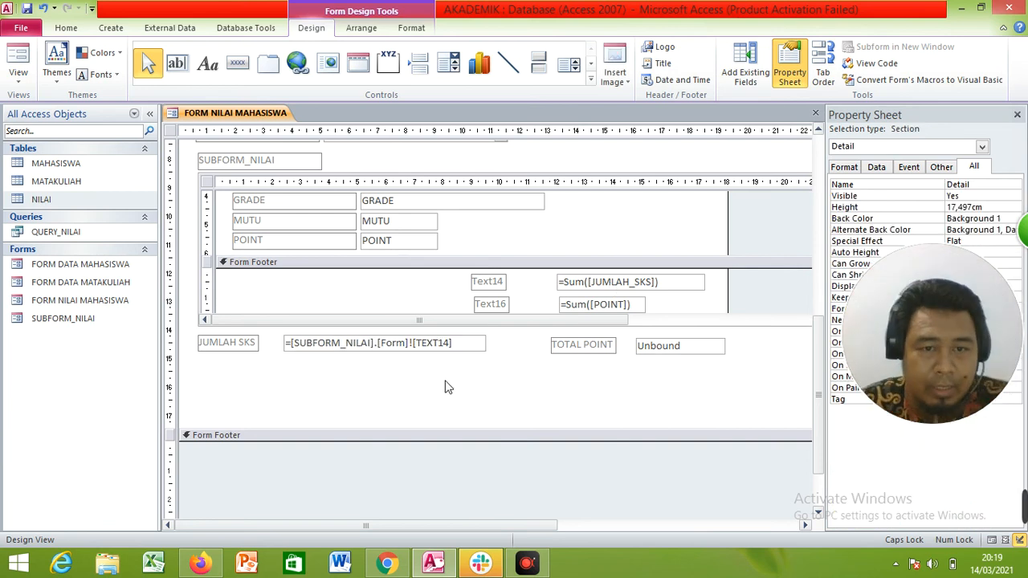
# - Move the TOTAL POINT label and text box closer to the JUMLAH SKS pair and widen the text box
pyautogui.moveTo(608, 347); pyautogui.dragTo(577, 351)
pyautogui.click(640, 346)
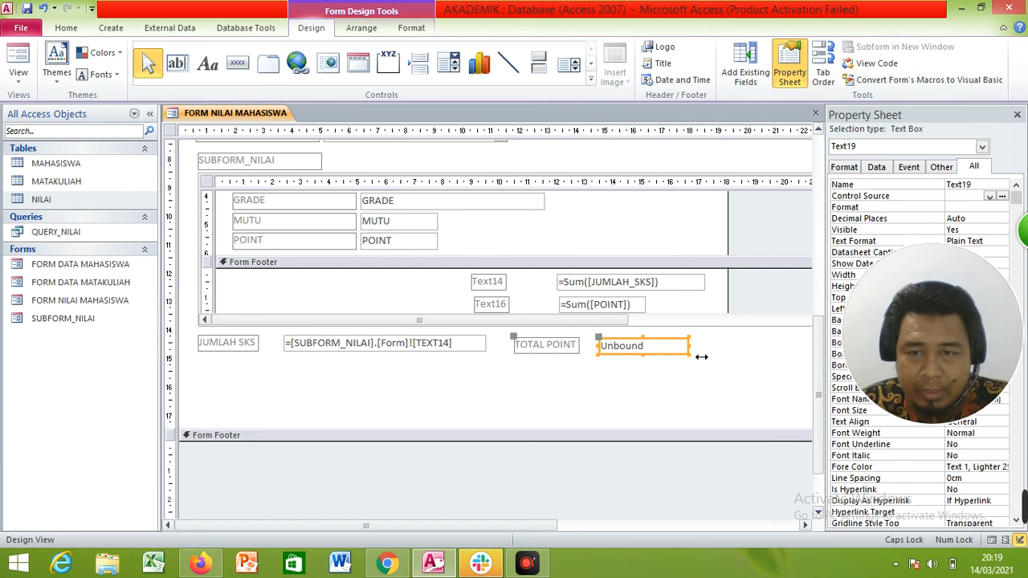
pyautogui.moveTo(692, 349); pyautogui.dragTo(789, 350)
# - Set the TOTAL POINT text box beneath the subform to the expression =SUBFORM_NILAI.FORM!TEXT16
pyautogui.click(660, 354)
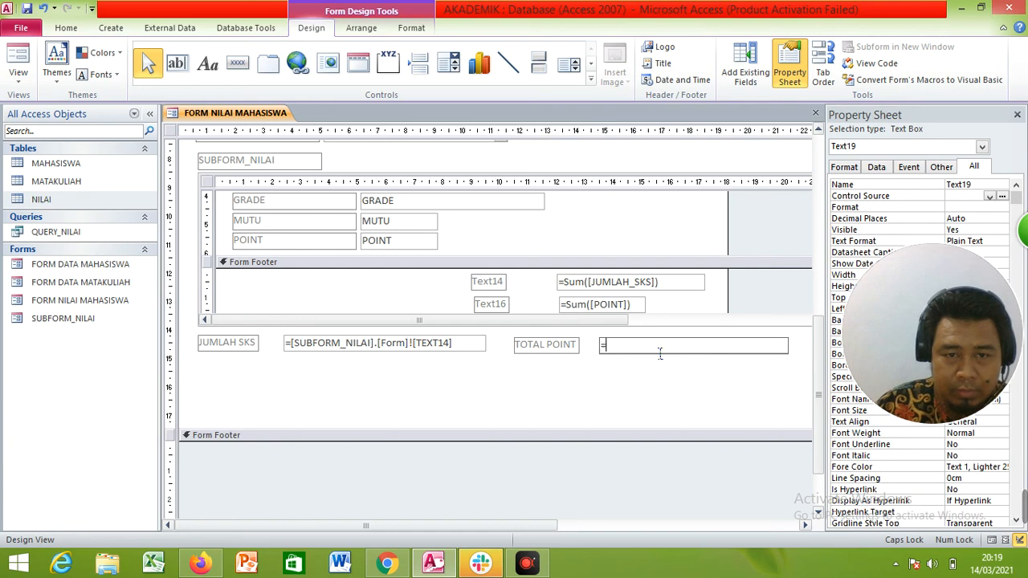
pyautogui.write('=SUB')
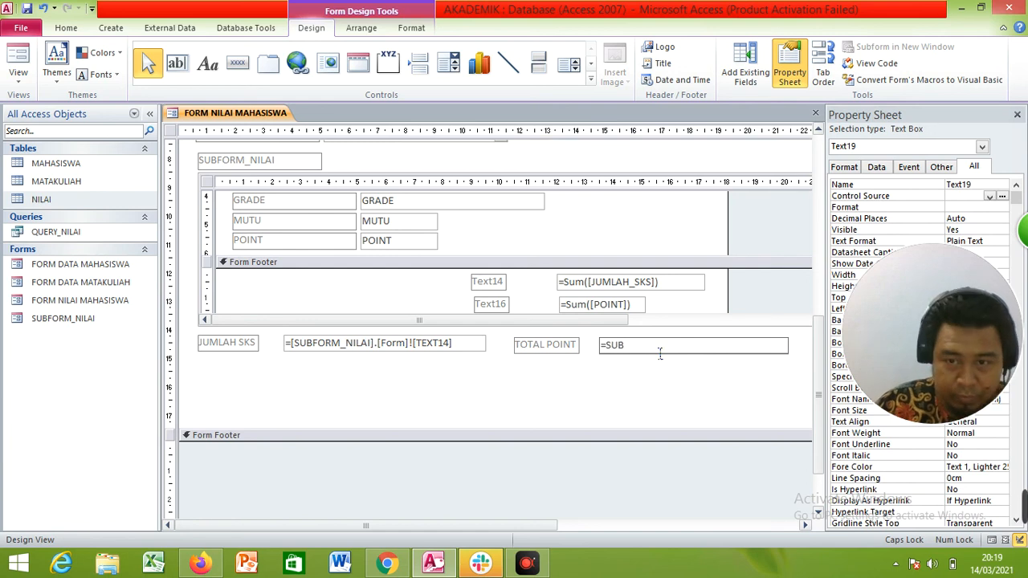
pyautogui.write('FORM')
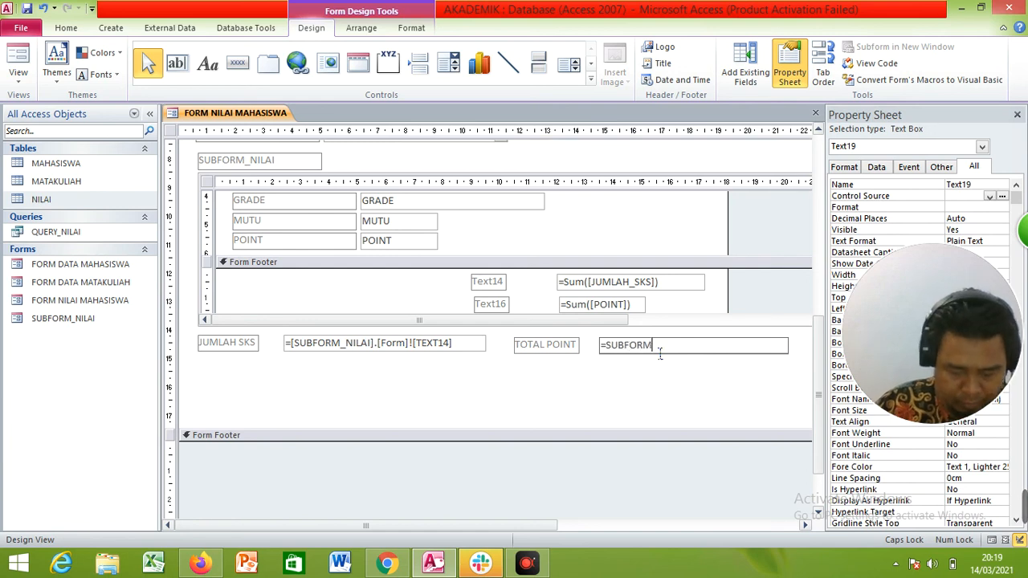
pyautogui.write('_NILAI')
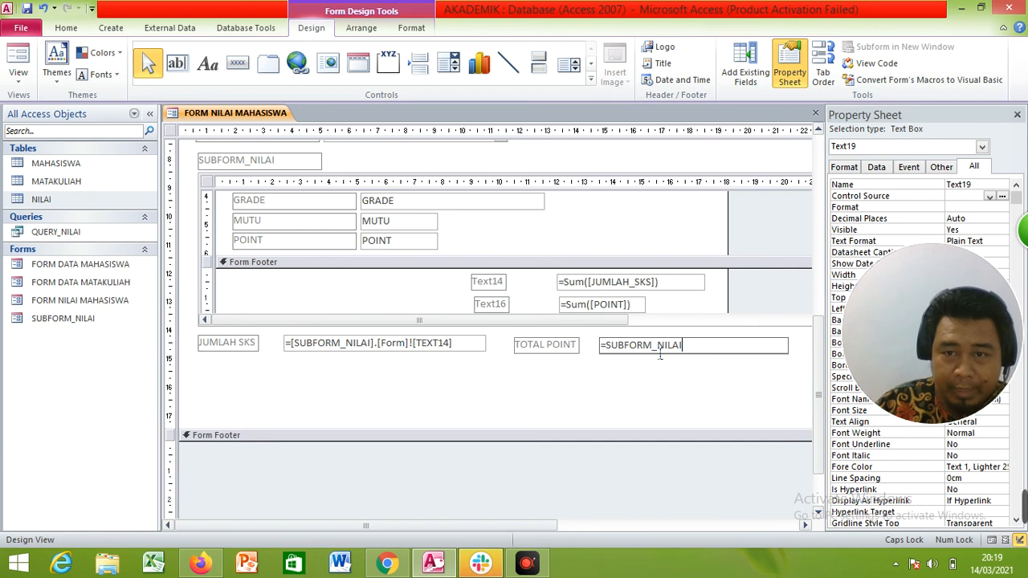
pyautogui.write('.')
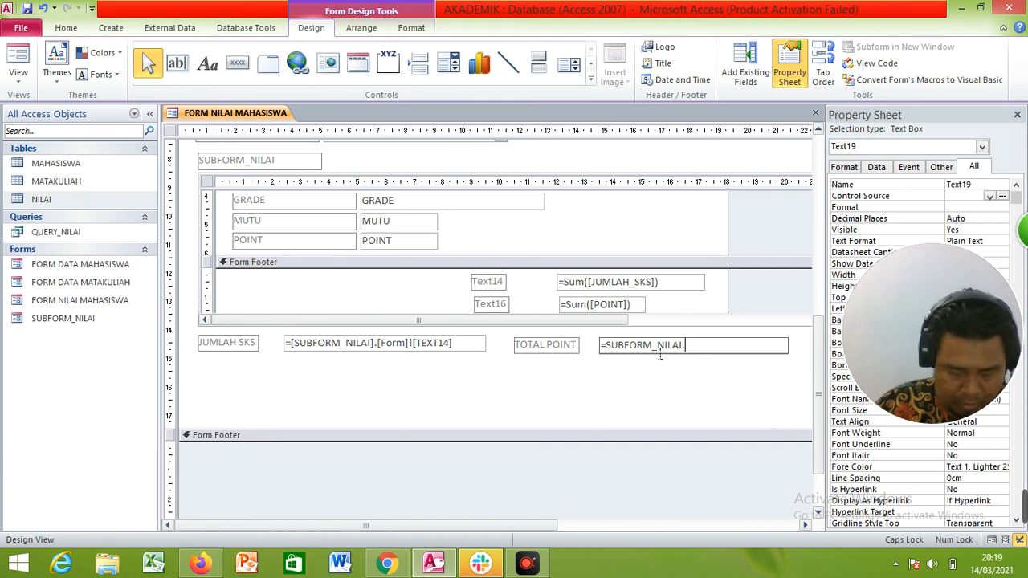
pyautogui.write('FORM!T')
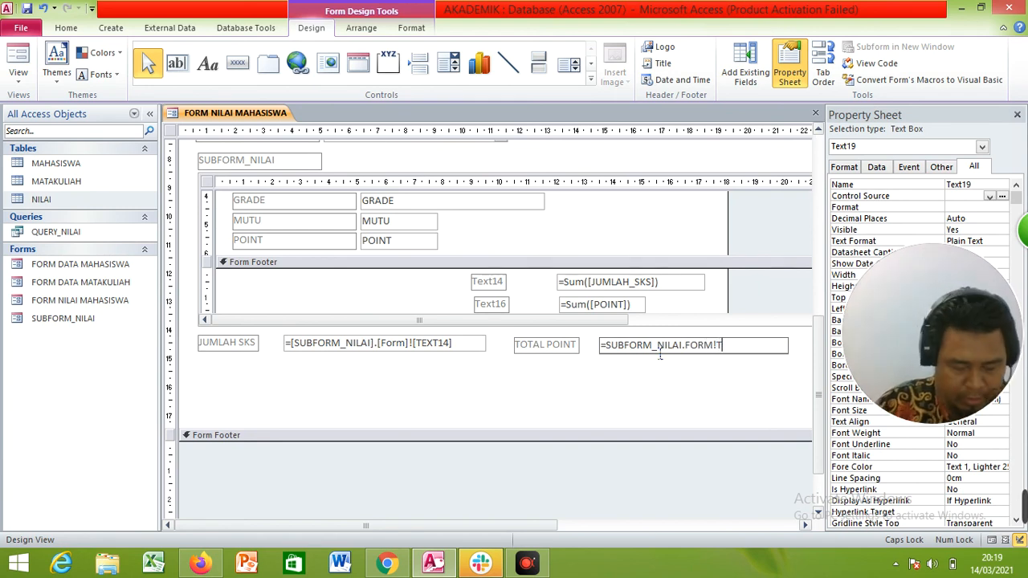
pyautogui.write('EXT1')
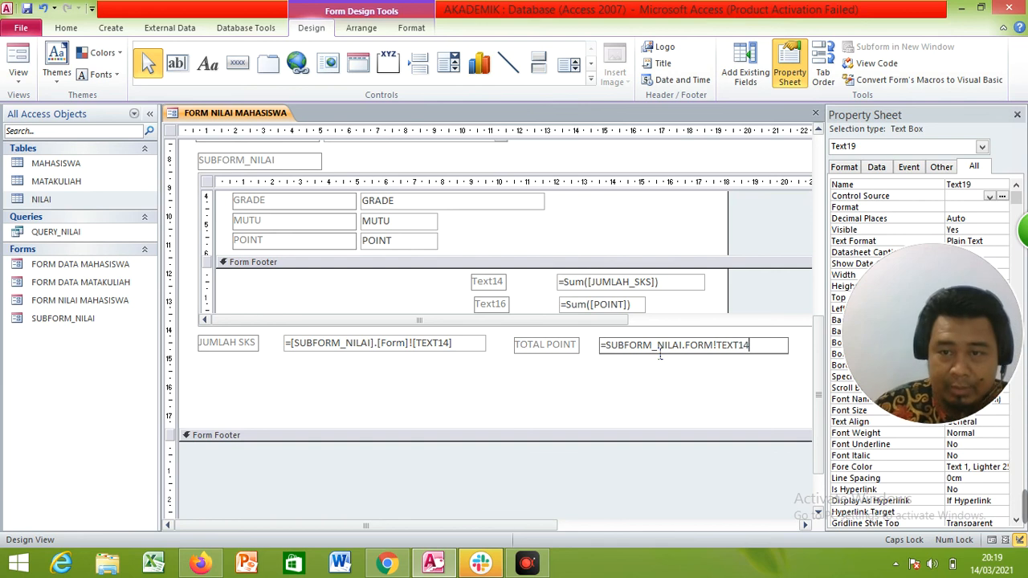
pyautogui.write('4')
pyautogui.press('BackSpace')
pyautogui.write('6')
pyautogui.press('Return')
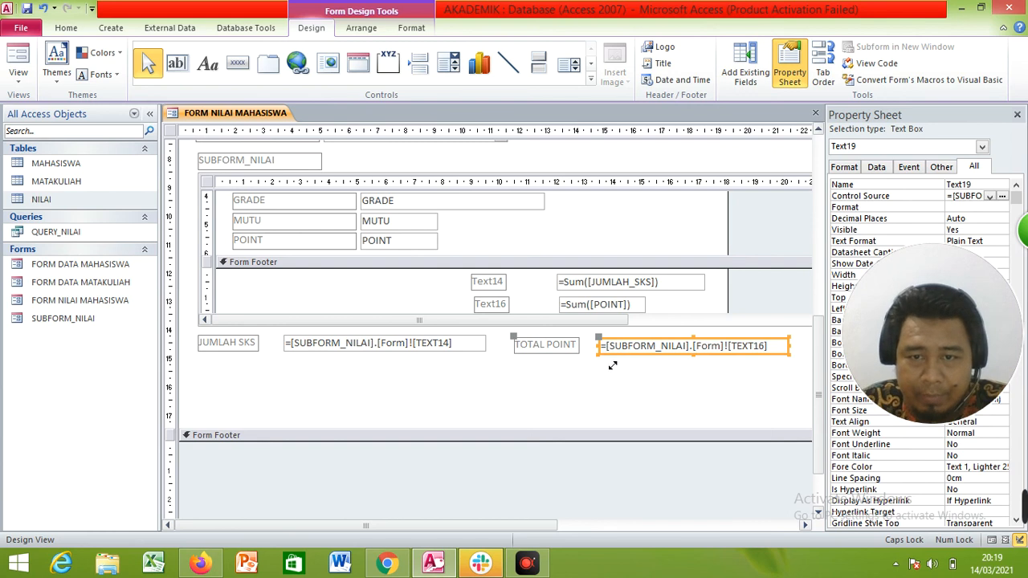
pyautogui.click(656, 384)
# - Display the form in Form View and narrow the NAMA_MK and GRADE columns of the grades subform
pyautogui.click(18, 64)
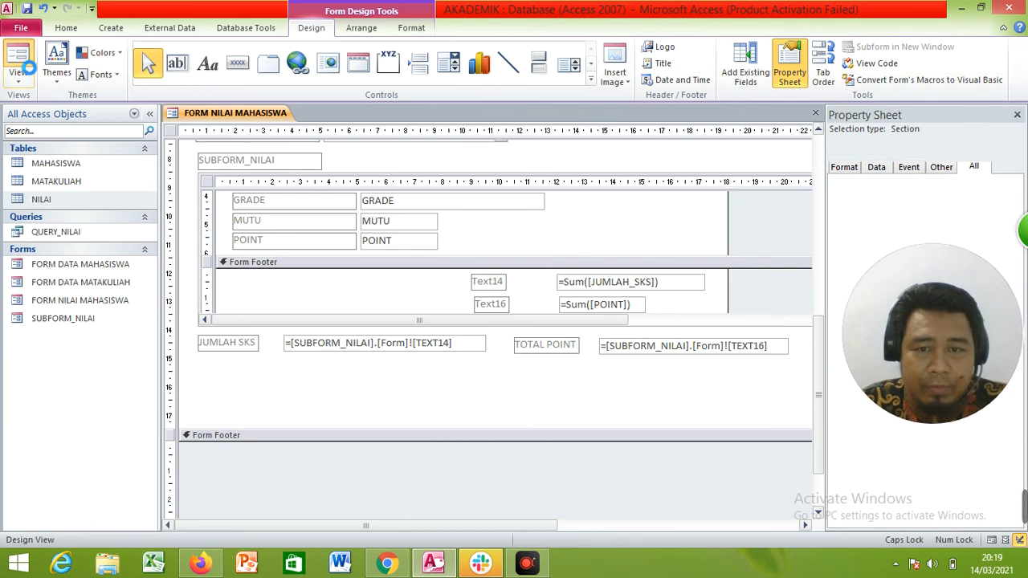
pyautogui.scroll(-4, 631, 322)
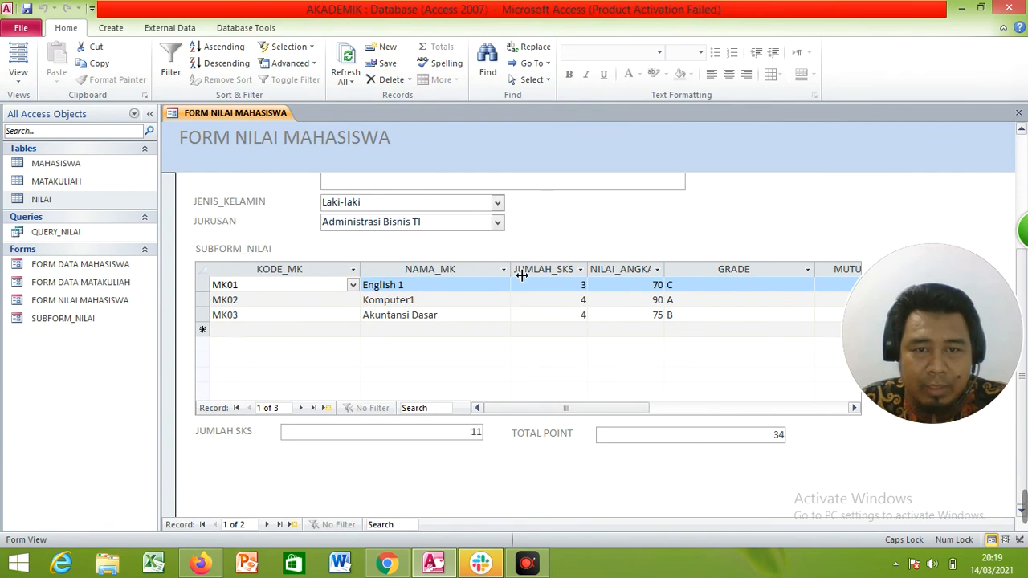
pyautogui.moveTo(523, 275); pyautogui.dragTo(448, 278)
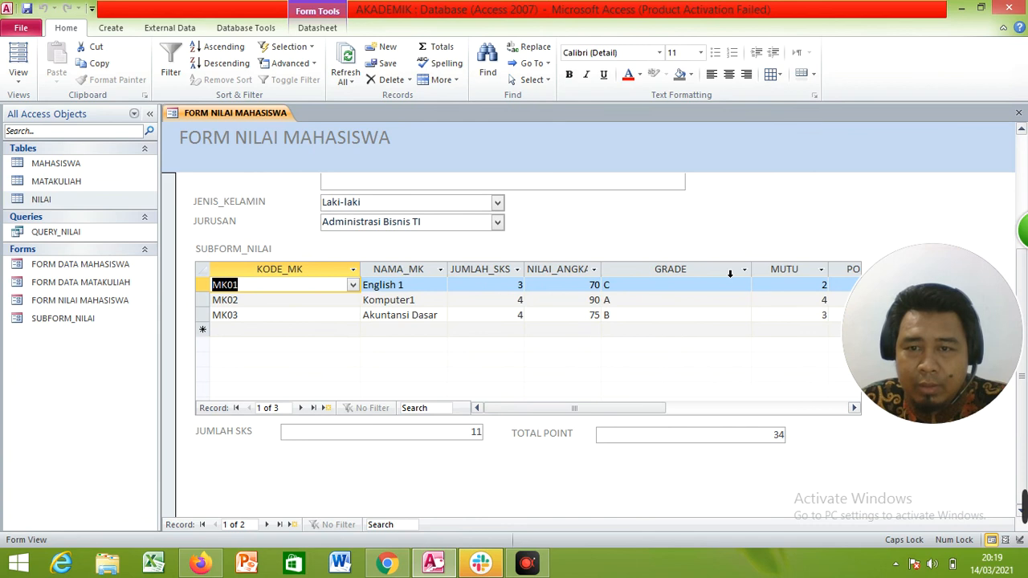
pyautogui.moveTo(751, 273); pyautogui.dragTo(658, 276)
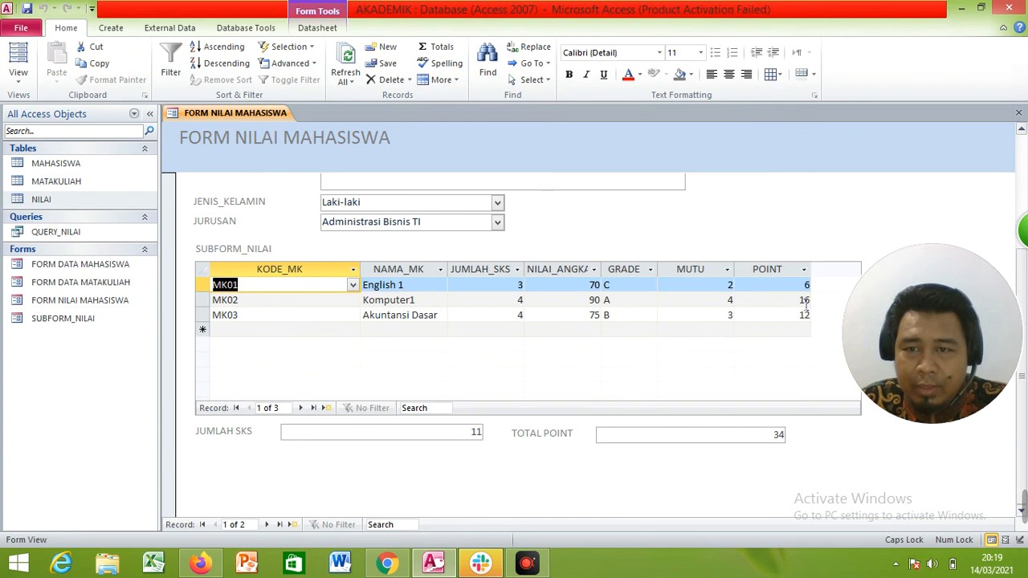
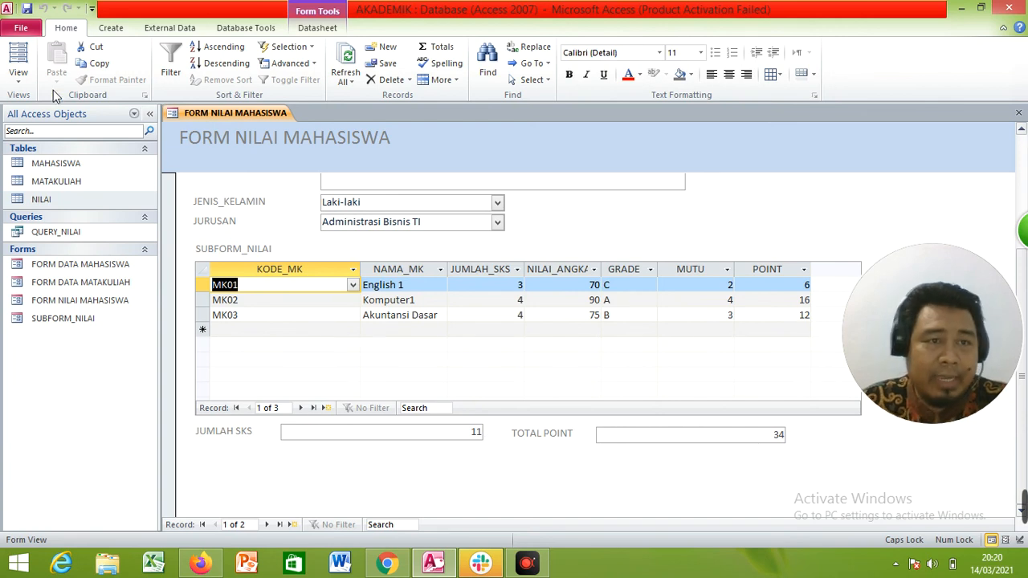
# - In Design View, add a text box beneath the TOTAL POINT box and caption its label IPK
pyautogui.click(18, 76)
pyautogui.click(33, 171)
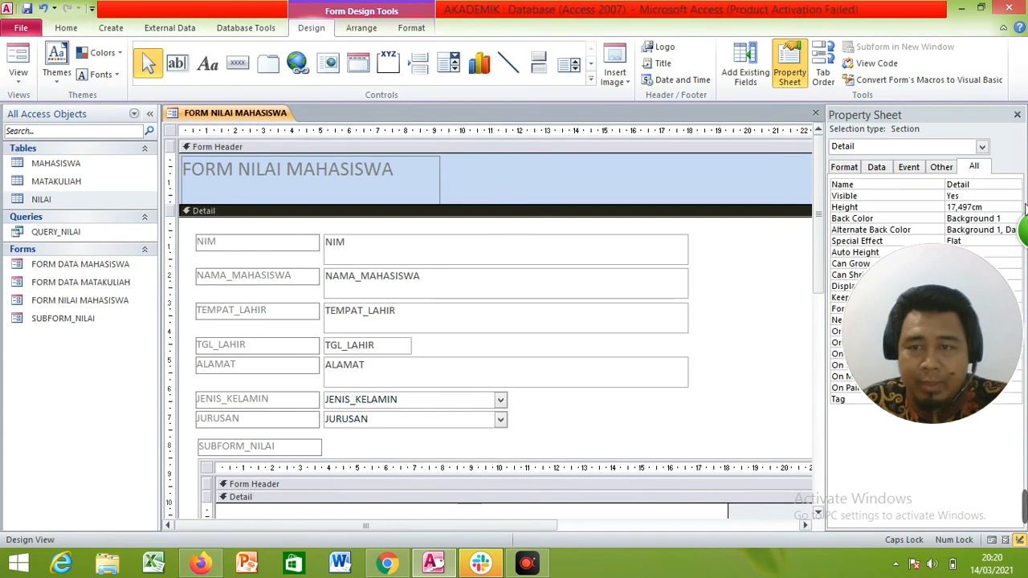
pyautogui.scroll(-8, 764, 363)
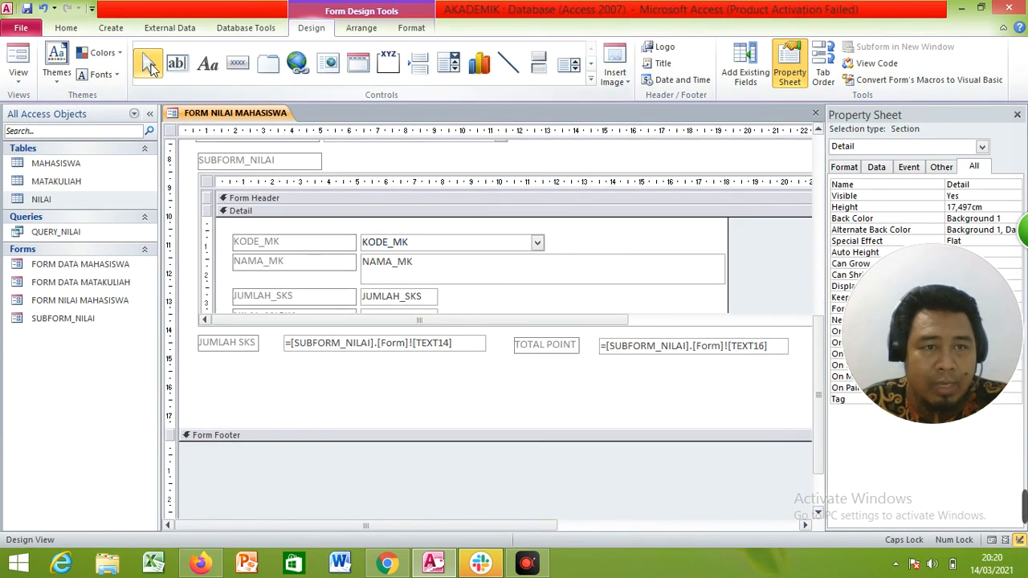
pyautogui.click(177, 63)
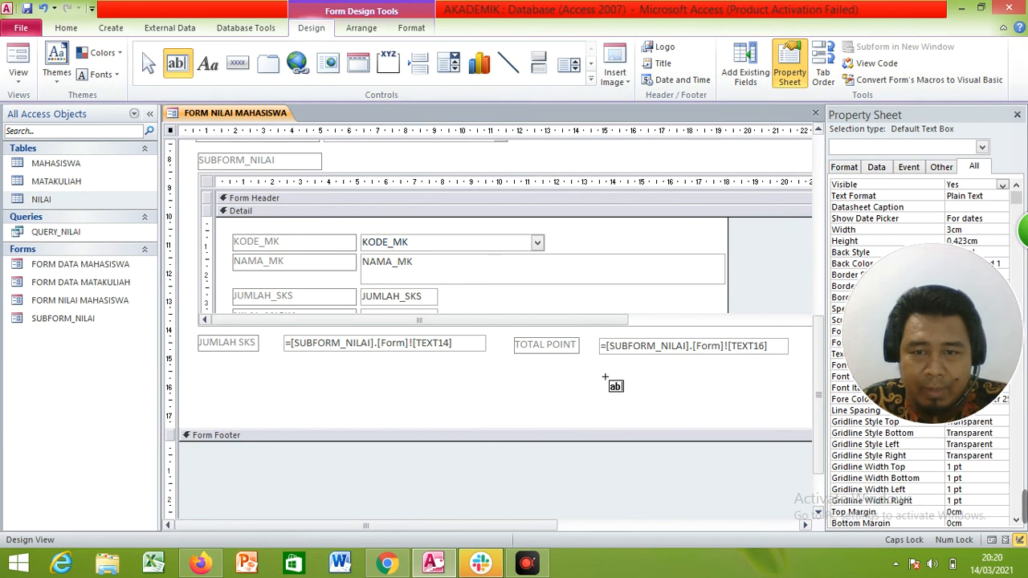
pyautogui.click(606, 376)
pyautogui.click(534, 382)
pyautogui.doubleClick(534, 382)
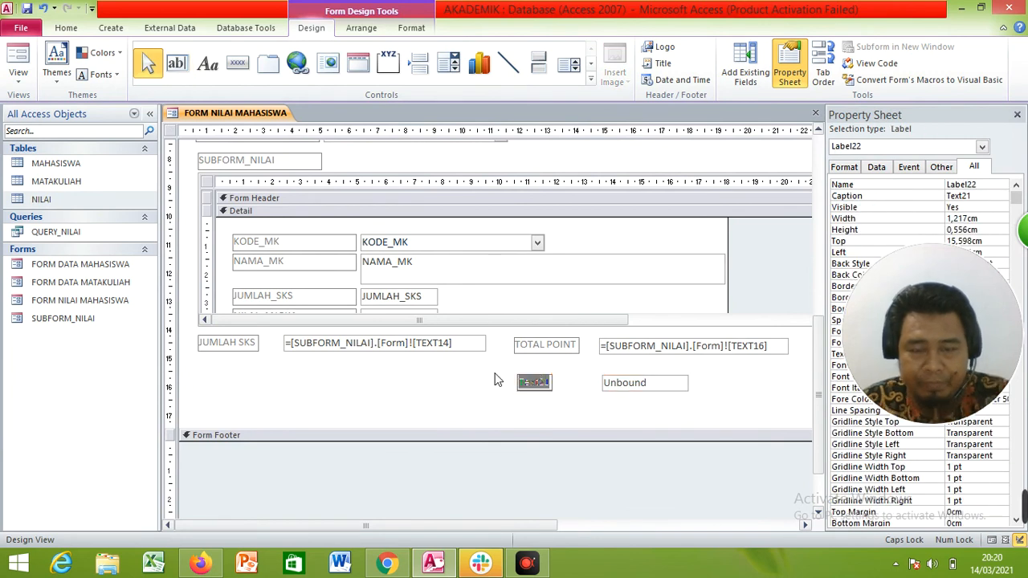
pyautogui.press('BackSpace')
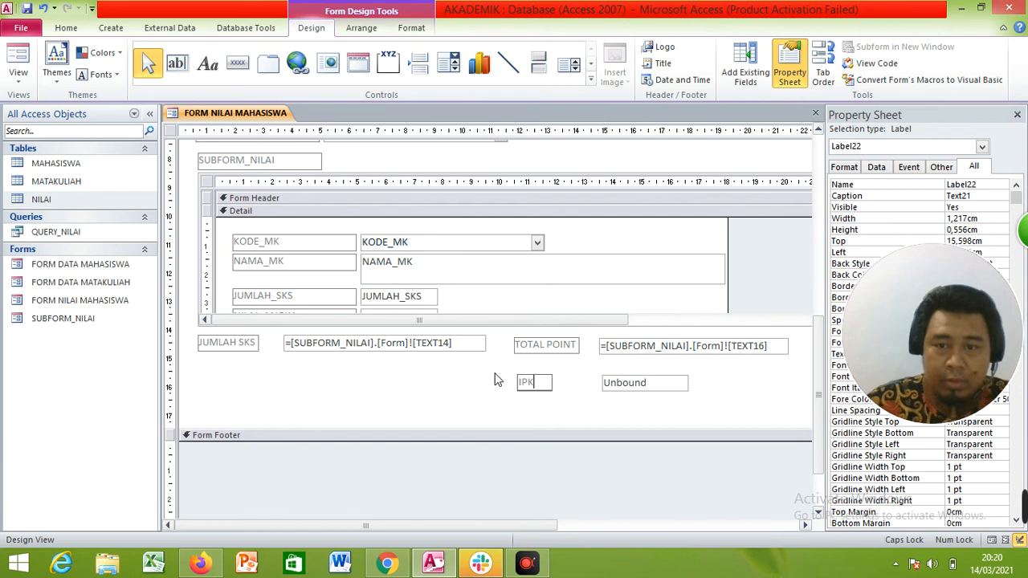
# - Look up the control names of the TOTAL POINT and JUMLAH SKS text boxes in their properties
pyautogui.click(670, 384)
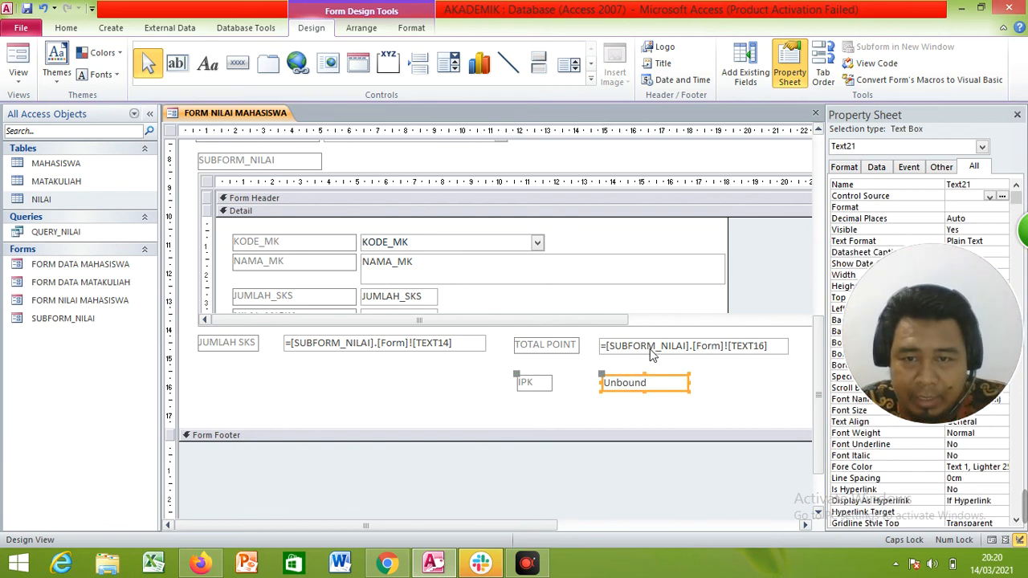
pyautogui.click(652, 355)
pyautogui.click(416, 353)
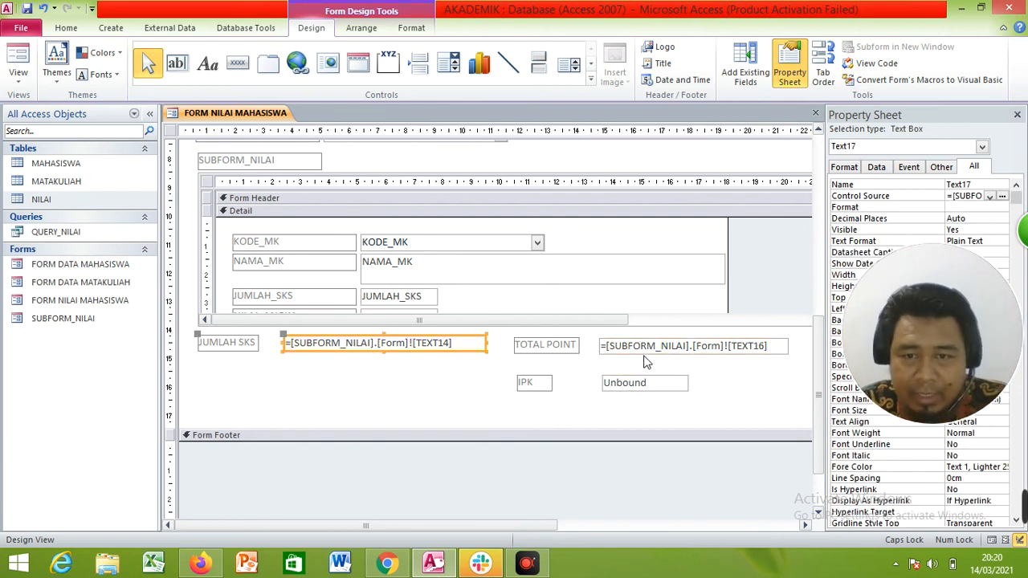
pyautogui.click(670, 345)
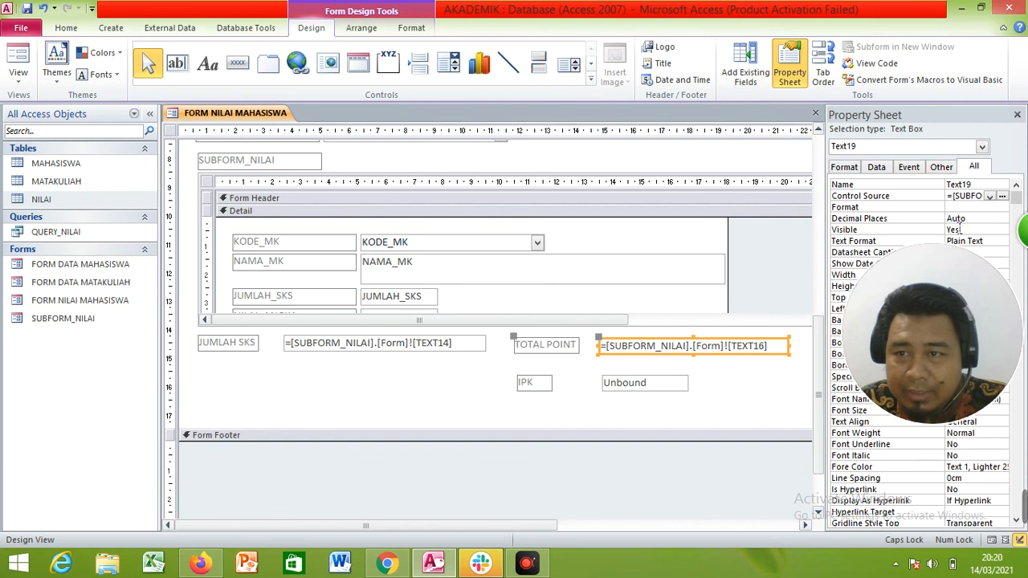
pyautogui.click(716, 385)
pyautogui.click(717, 356)
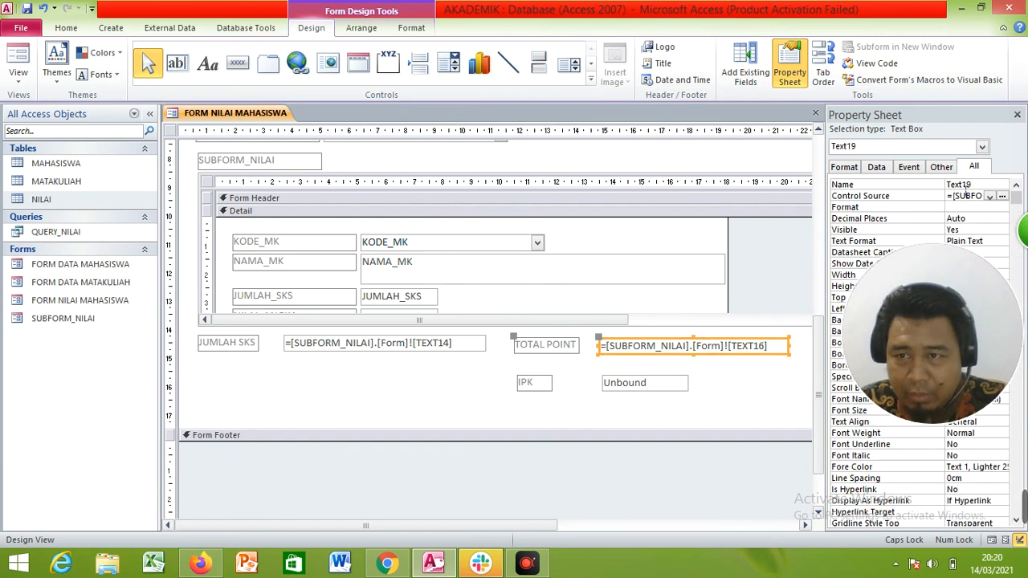
pyautogui.click(378, 350)
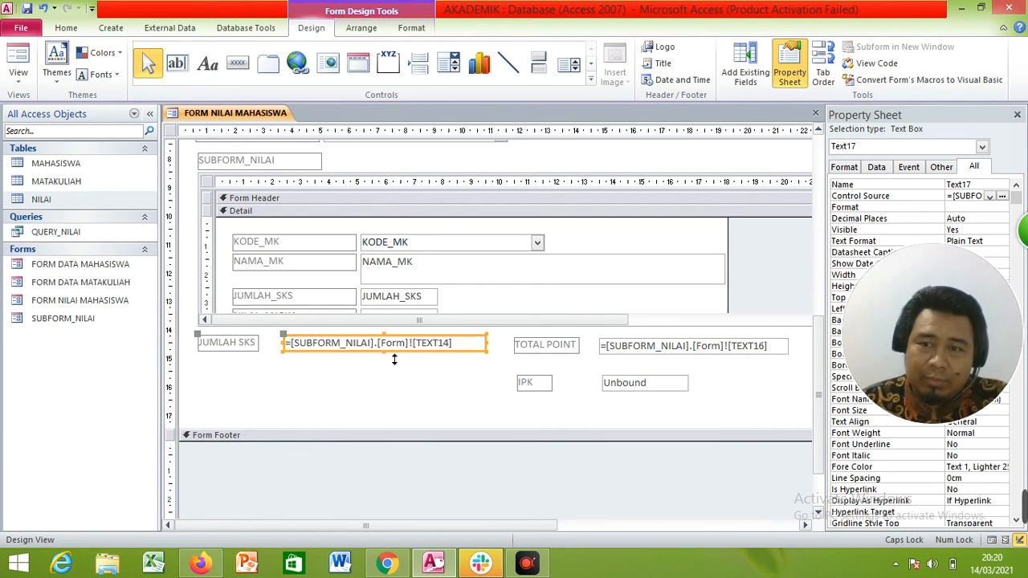
pyautogui.click(681, 351)
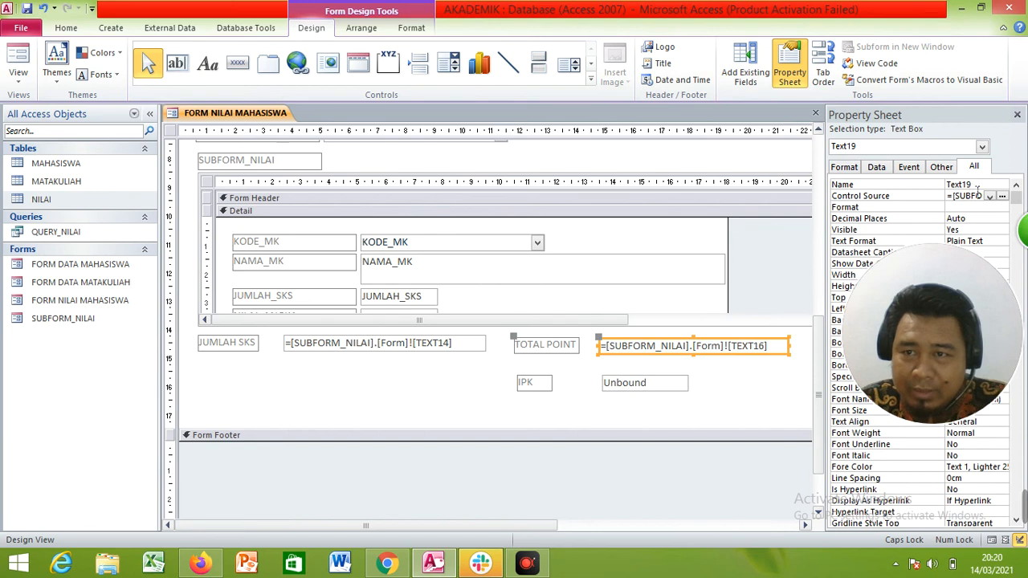
pyautogui.click(1017, 115)
pyautogui.rightClick(702, 347)
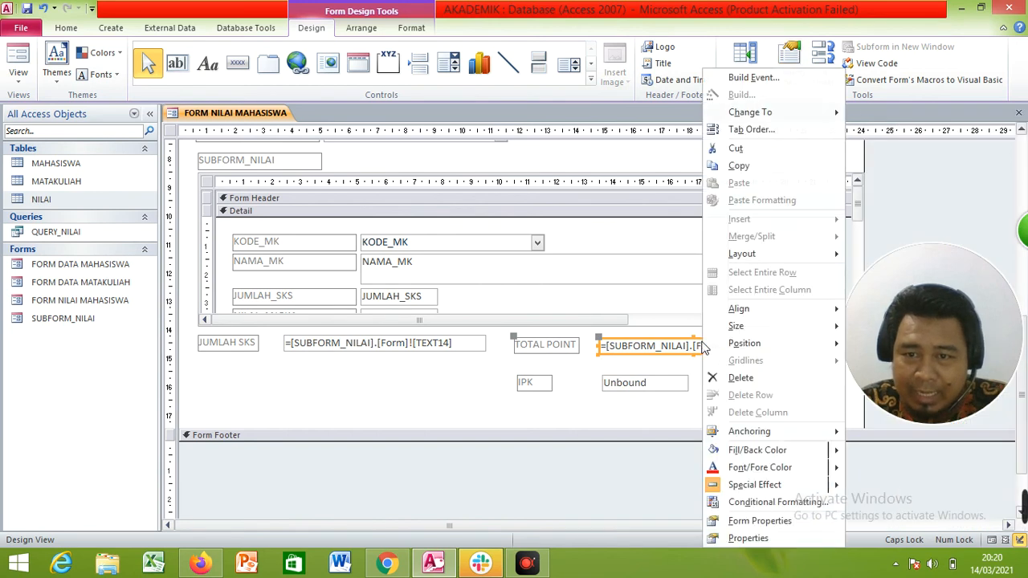
pyautogui.click(747, 538)
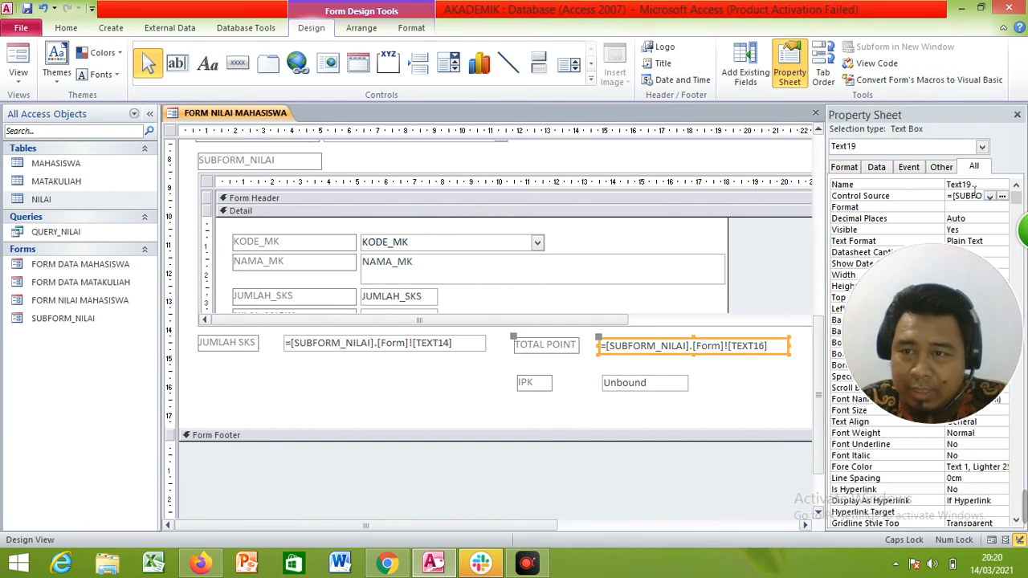
pyautogui.click(416, 351)
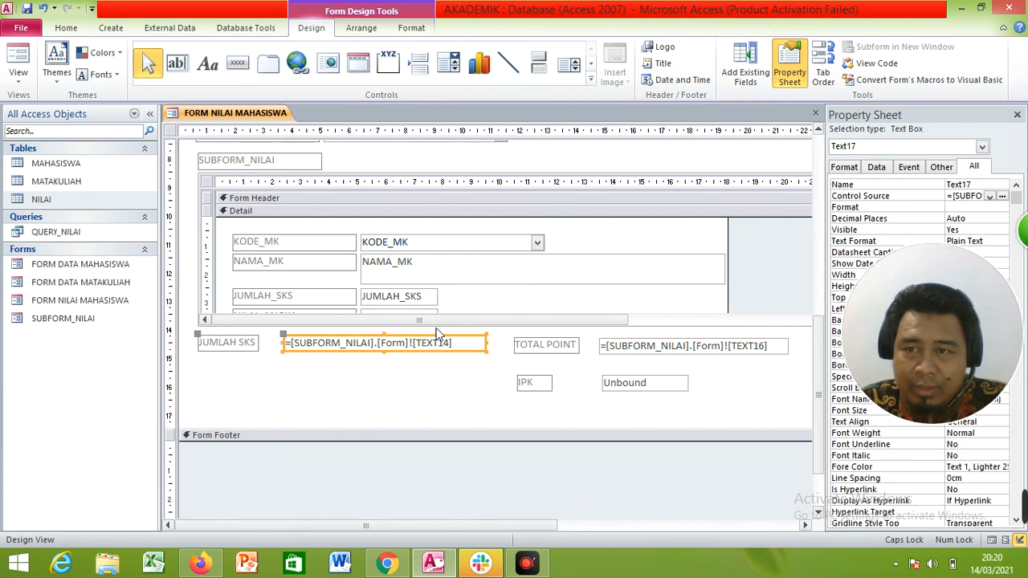
# - Set the IPK text box to the expression =TEXT19/TEXT17 and display the form in Form View
pyautogui.click(635, 384)
pyautogui.click(644, 384)
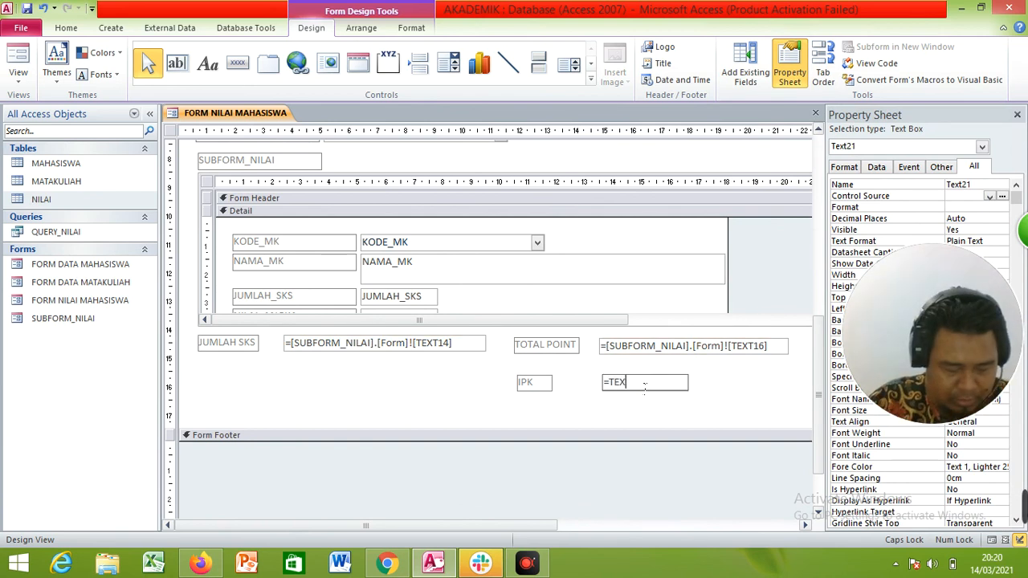
pyautogui.write('=TEXT19/TEXT17')
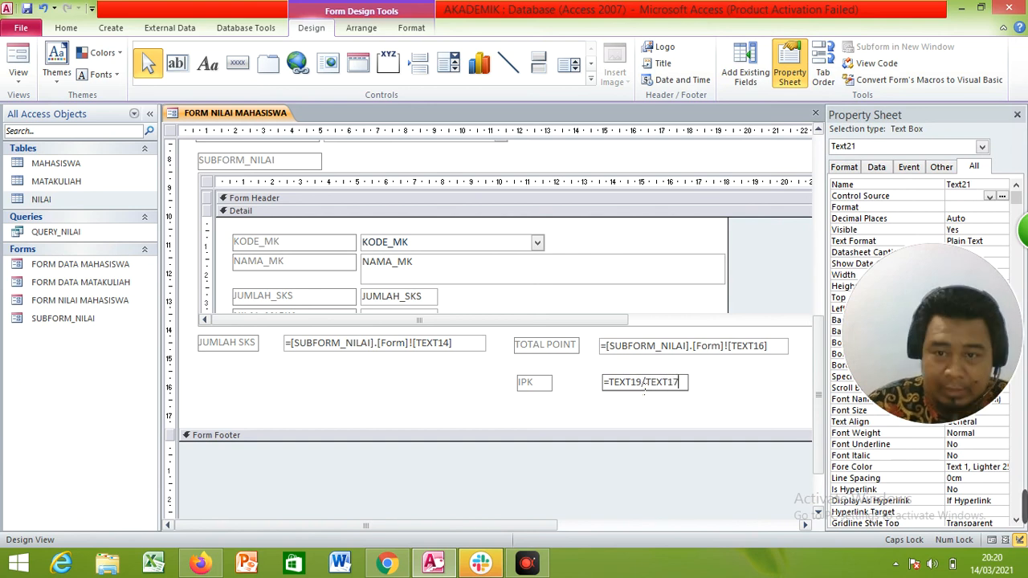
pyautogui.press('Return')
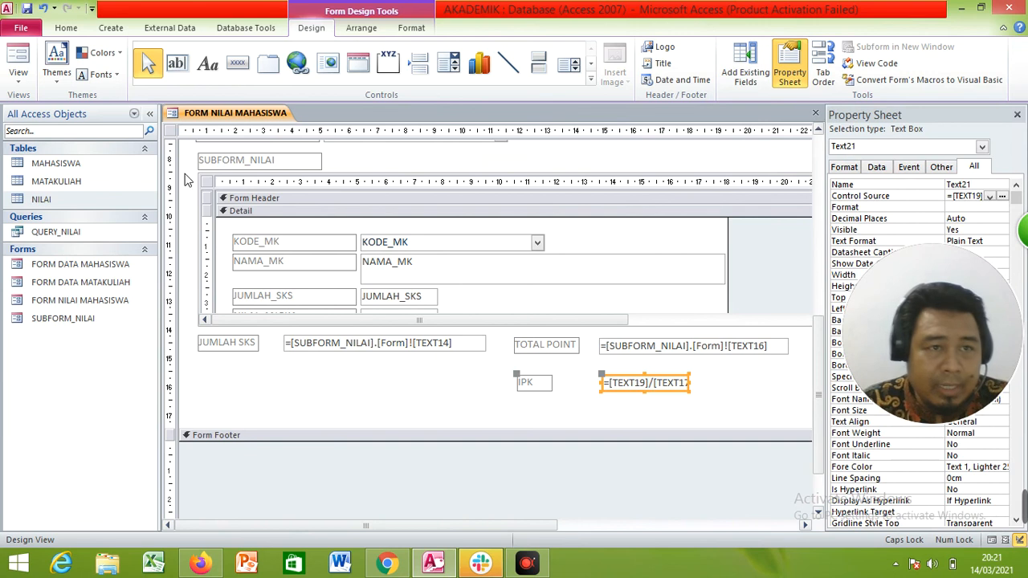
pyautogui.click(18, 60)
pyautogui.scroll(-3, 559, 409)
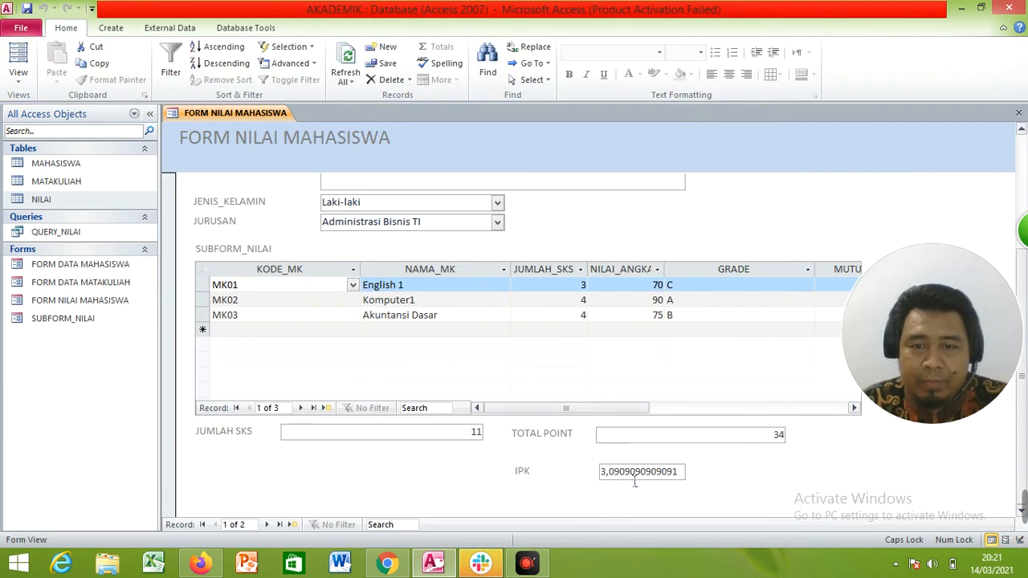
# - Set the IPK text box's Decimal Places to 2 in Design View and check it in Form View
pyautogui.click(17, 75)
pyautogui.click(67, 173)
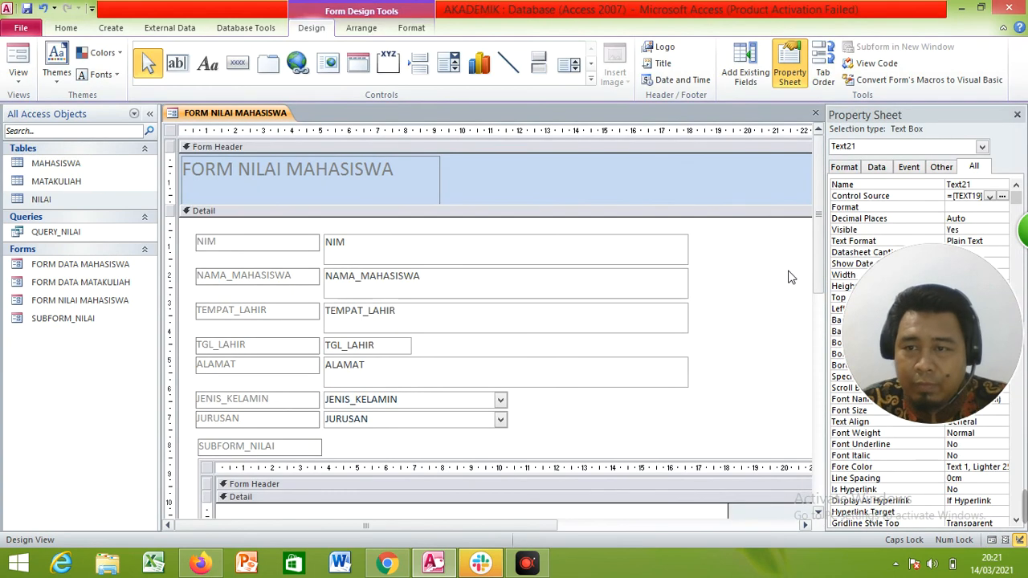
pyautogui.moveTo(1015, 109); pyautogui.dragTo(915, 55)
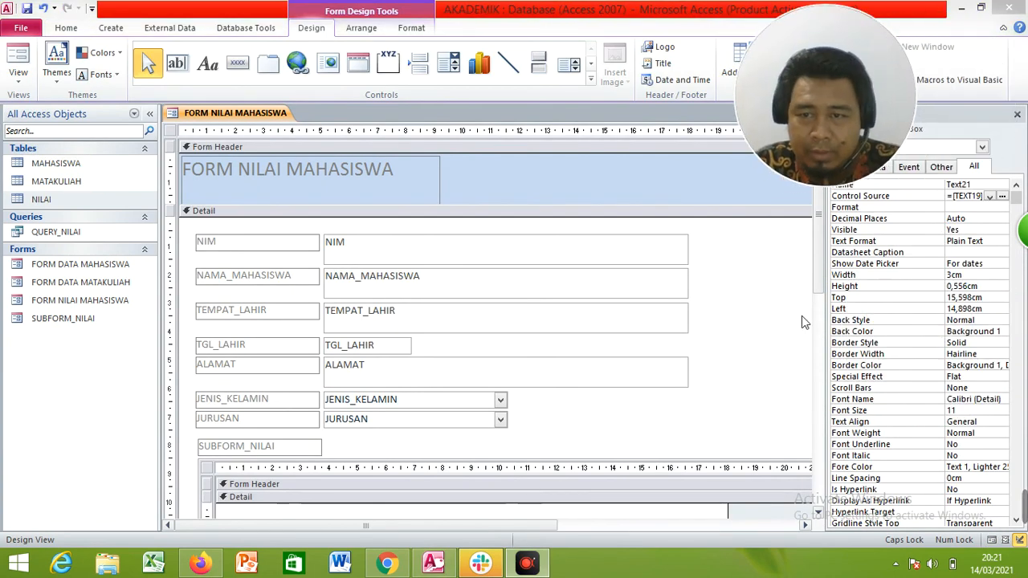
pyautogui.scroll(-5, 823, 415)
pyautogui.scroll(-1, 824, 415)
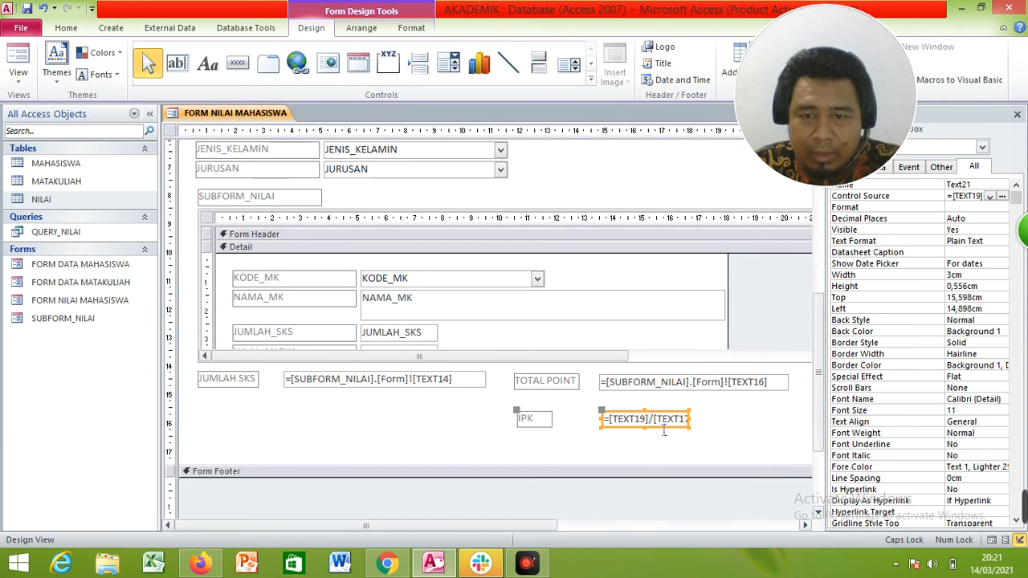
pyautogui.click(988, 218)
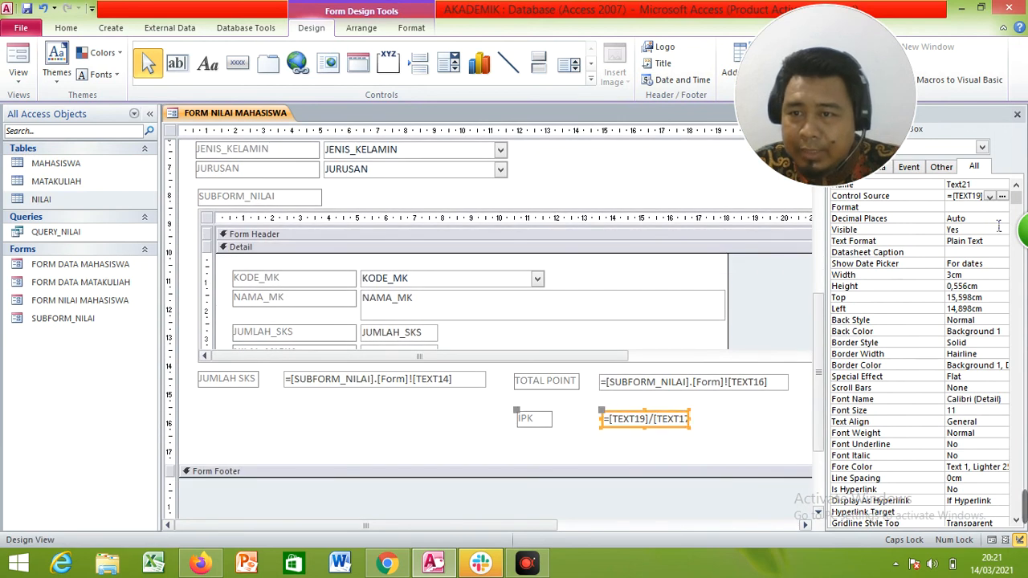
pyautogui.click(1002, 219)
pyautogui.click(972, 260)
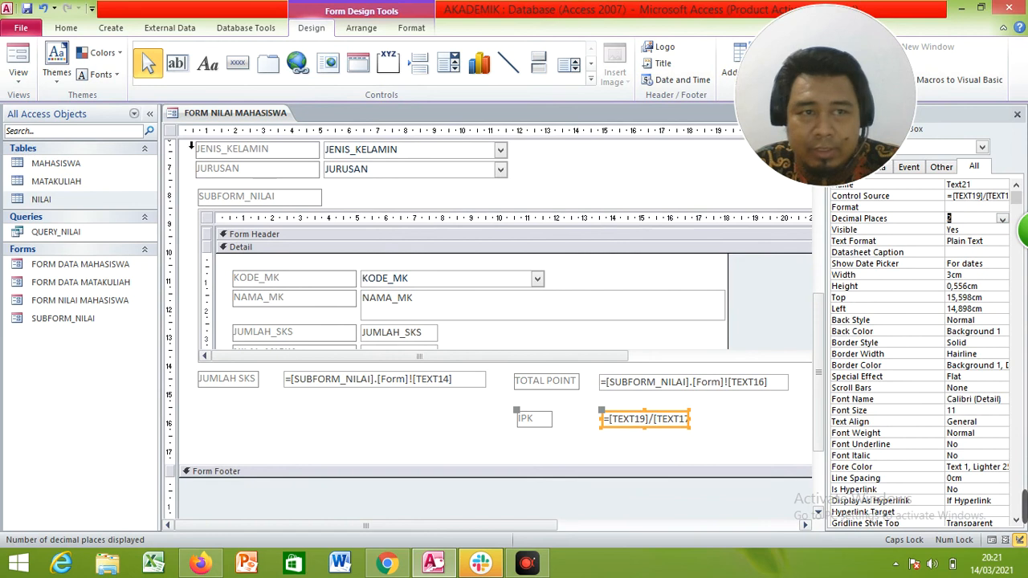
pyautogui.click(20, 60)
pyautogui.scroll(-3, 613, 408)
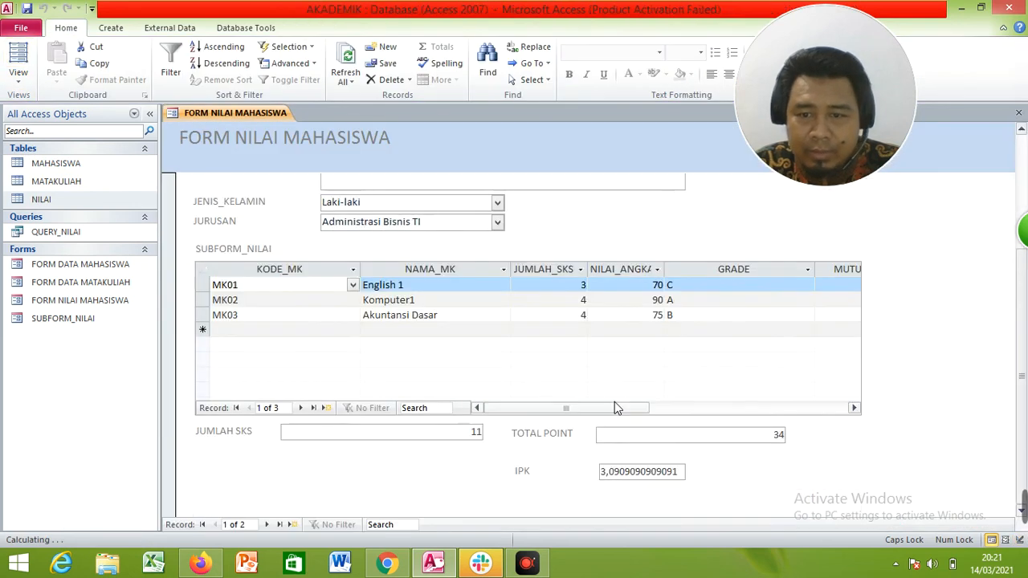
# - Set the IPK text box's Format to Standard in Design View and display the form in Form View
pyautogui.click(22, 82)
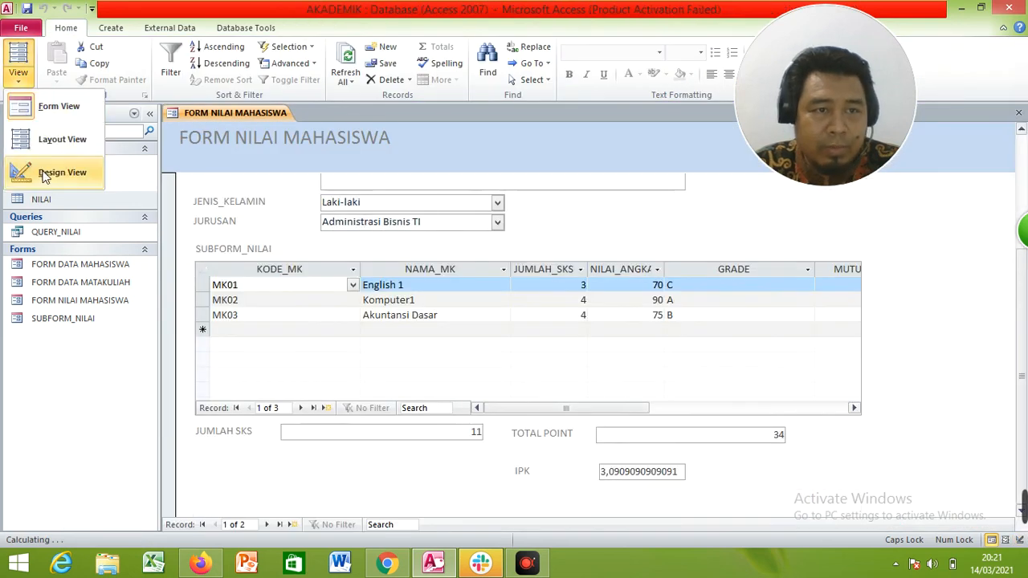
pyautogui.click(36, 170)
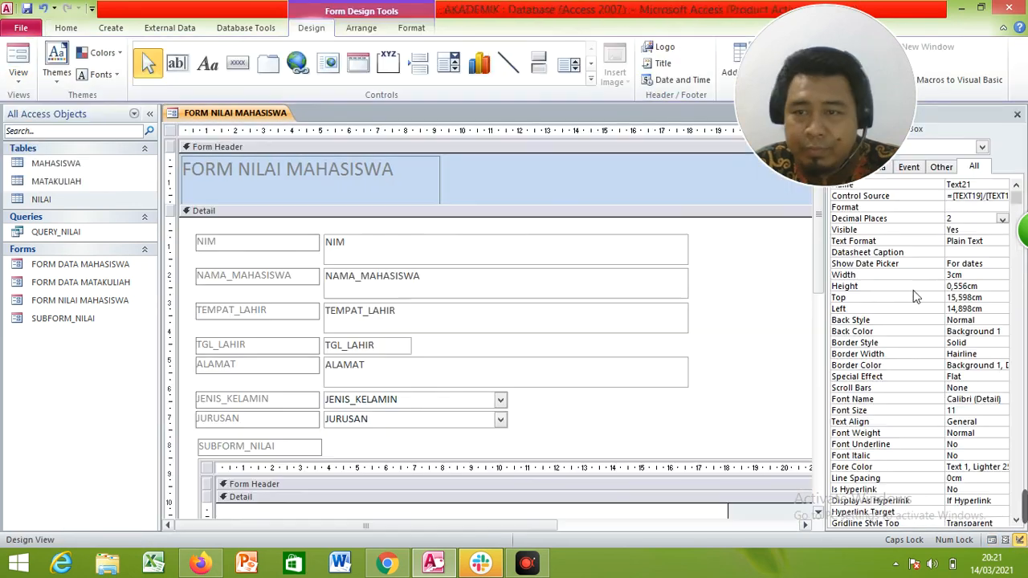
pyautogui.click(1002, 208)
pyautogui.click(1003, 208)
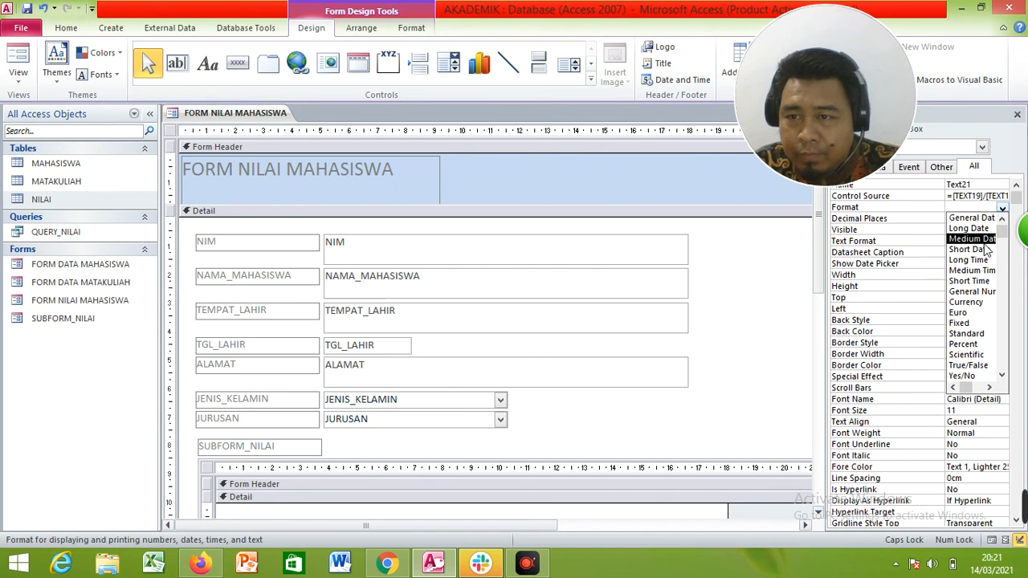
pyautogui.click(990, 335)
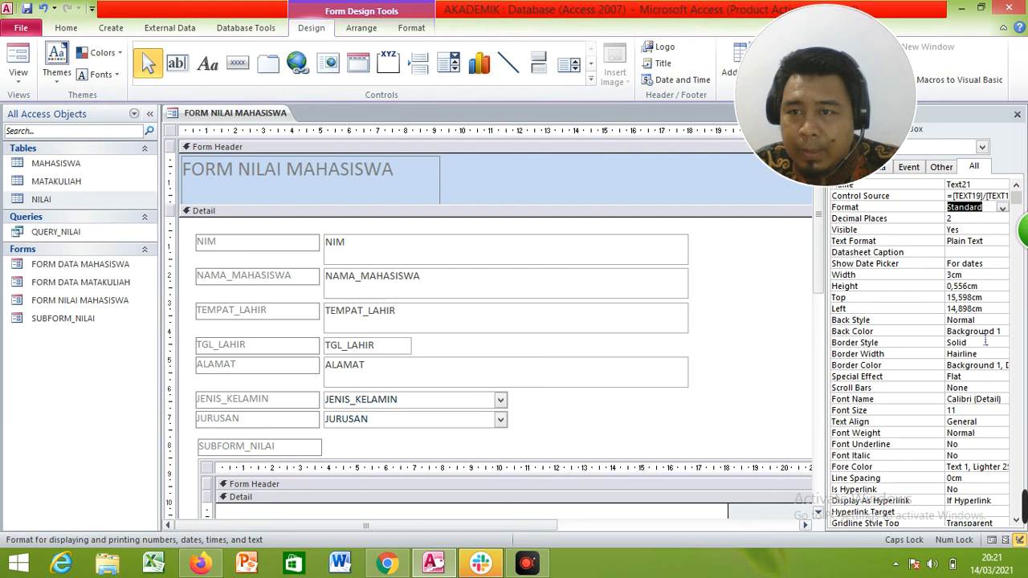
pyautogui.click(17, 60)
pyautogui.scroll(-3, 607, 393)
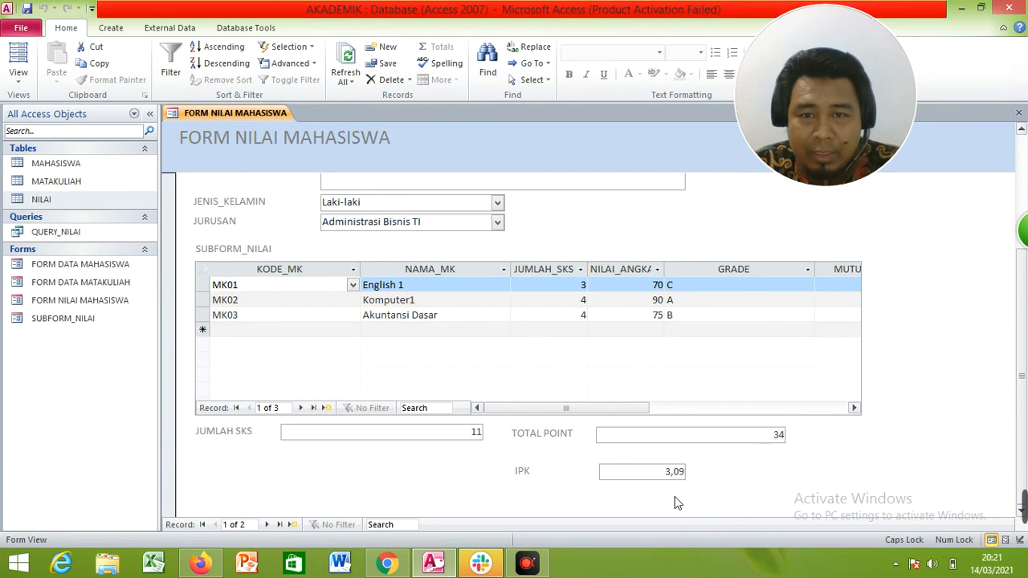
# - Change the NILAI_ANGKA of the MK01 English 1 row to 85 and save the record
pyautogui.doubleClick(652, 292)
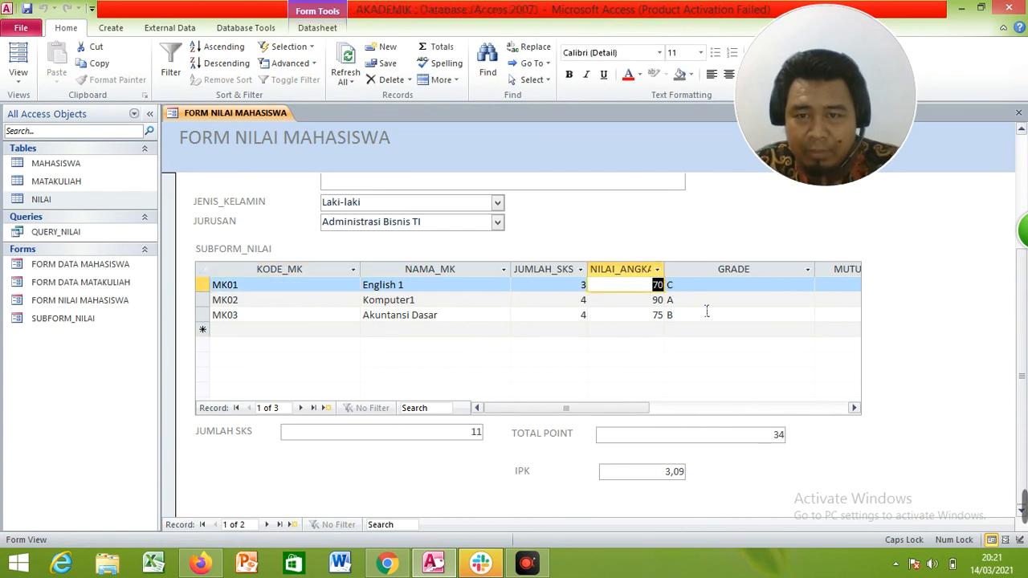
pyautogui.write('85')
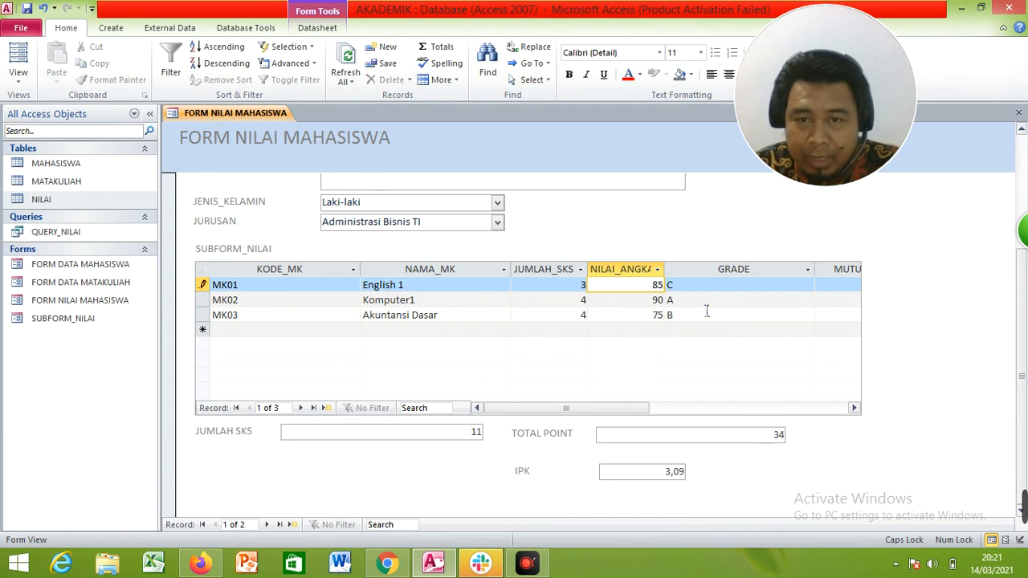
pyautogui.press('Tab')
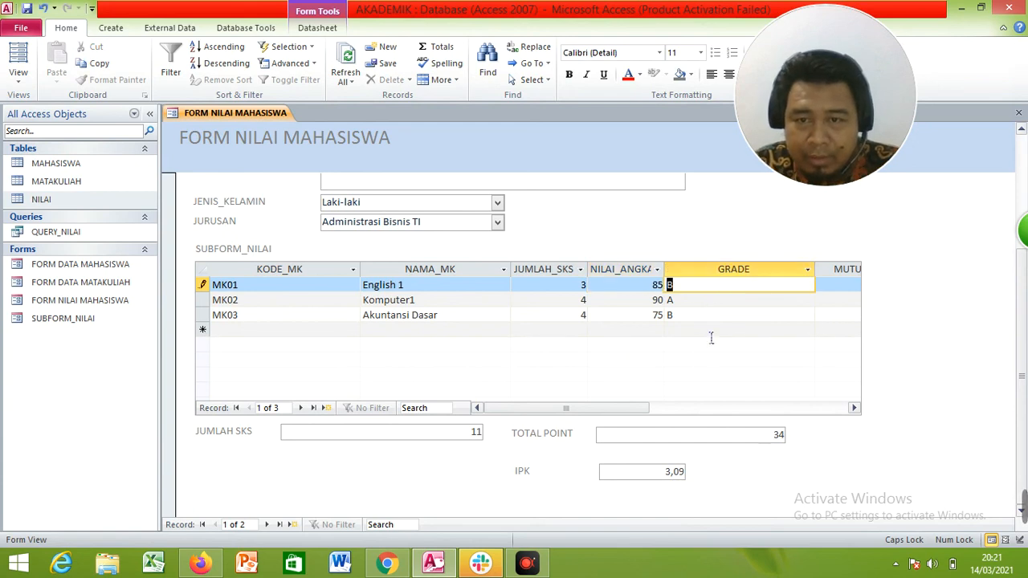
pyautogui.click(711, 338)
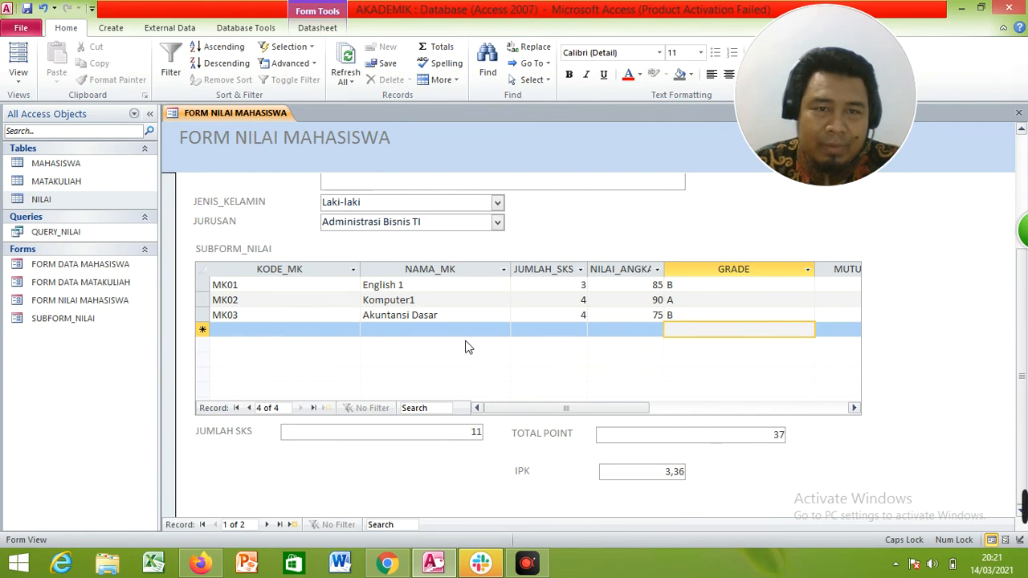
pyautogui.moveTo(1022, 303); pyautogui.dragTo(1026, 350)
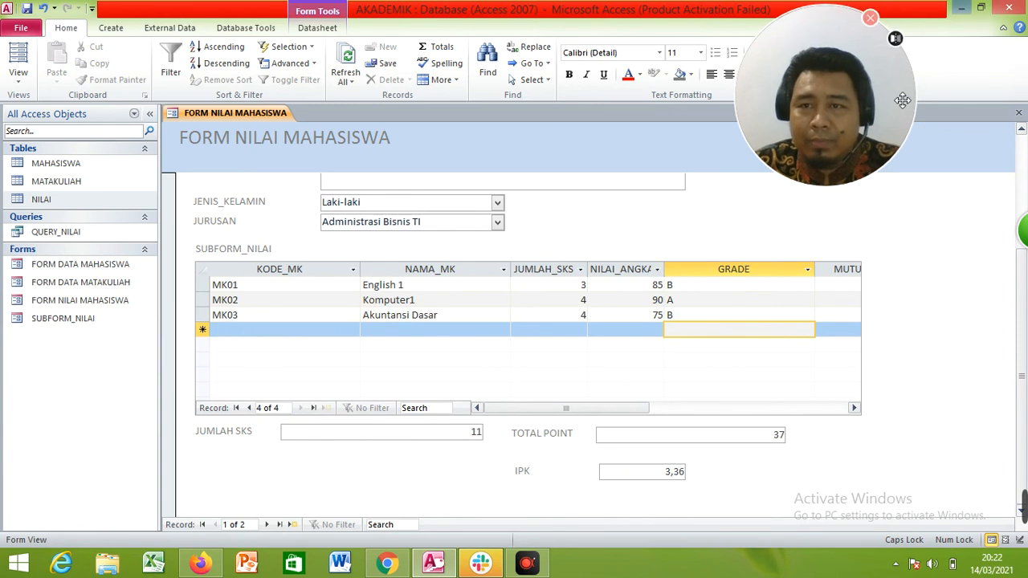
pyautogui.moveTo(1021, 496)
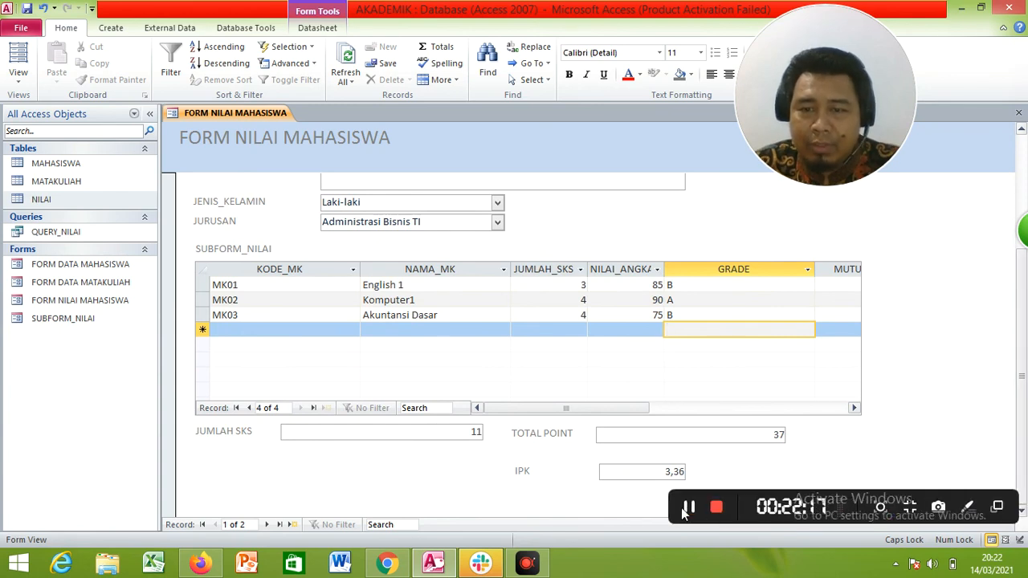